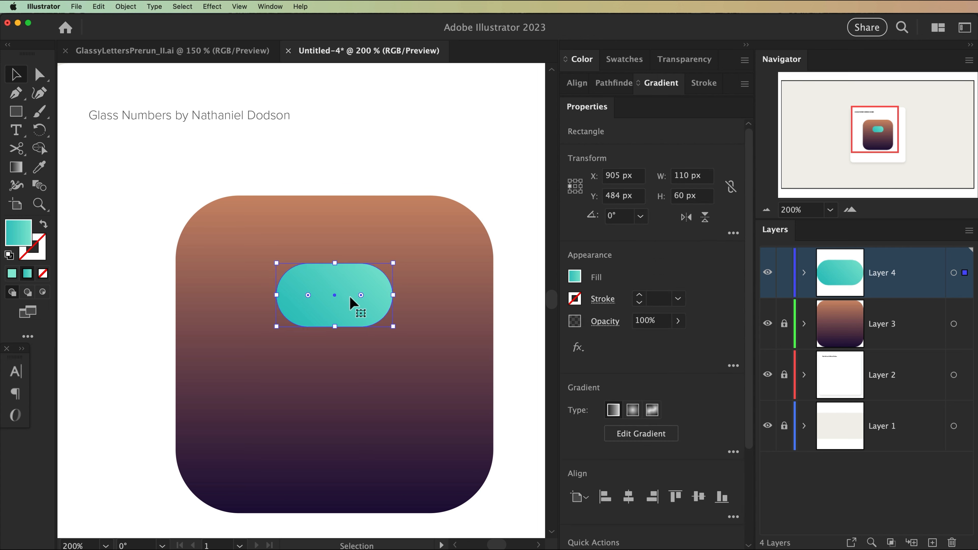
# Duplicate the teal pill directly below the original and set the copy's width to 90 px, keeping its right edge fixed
pyautogui.click(240, 7)
pyautogui.click(285, 356)
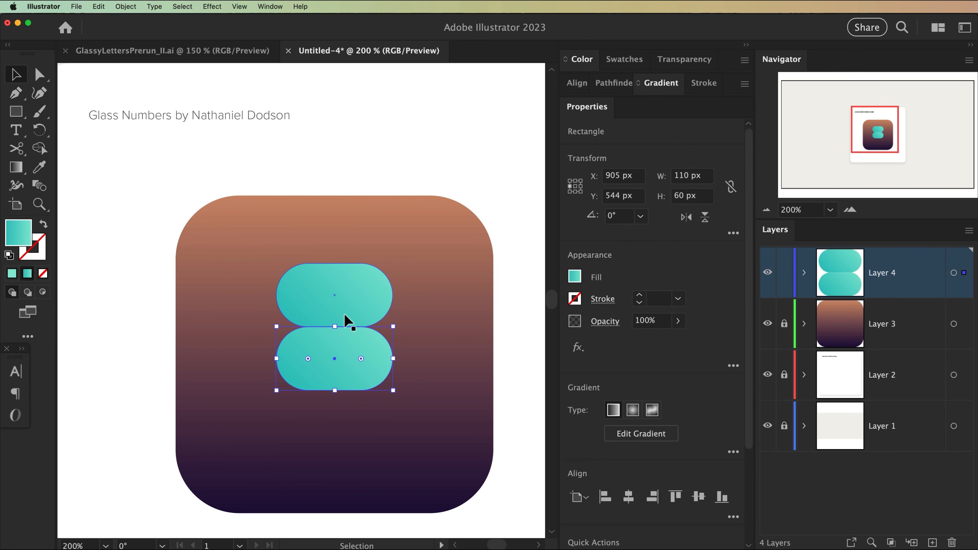
pyautogui.click(580, 186)
pyautogui.click(691, 176)
pyautogui.write('90')
pyautogui.press('Tab')
# Set the lower pill's corner radius to 30 px
pyautogui.click(733, 233)
pyautogui.click(612, 304)
pyautogui.write('30')
pyautogui.press('Tab')
pyautogui.click(443, 297)
# Move the lower pill down 8 px to leave a gap below the upper pill
pyautogui.click(385, 368)
pyautogui.click(358, 293)
pyautogui.click(335, 375)
pyautogui.press('Down')
pyautogui.press('Down')
pyautogui.press('Down')
pyautogui.press('Down')
pyautogui.press('Down')
pyautogui.press('Down')
pyautogui.press('Down')
pyautogui.press('Down')
pyautogui.click(410, 258)
pyautogui.click(344, 367)
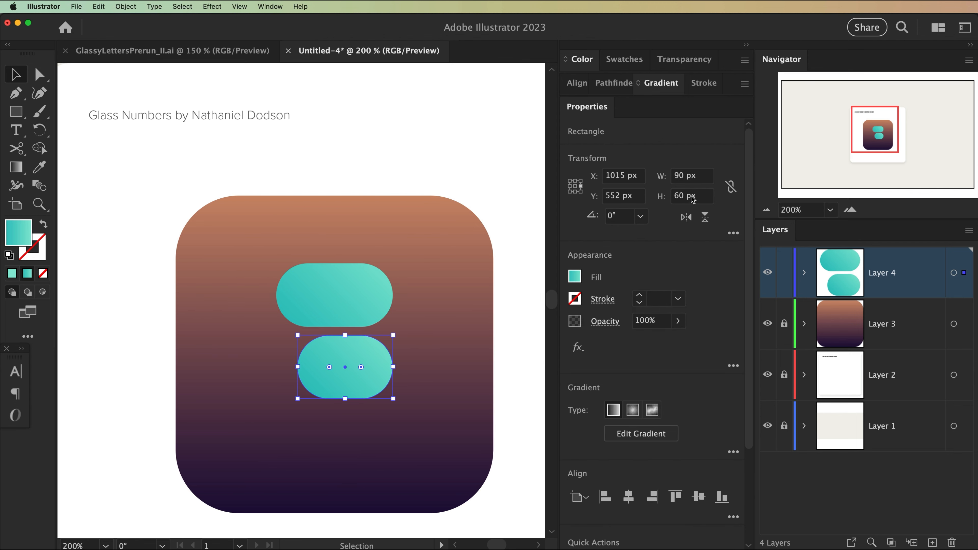
# Draw a 128 px circle and place it over the two pills, spanning from the upper pill's top to the lower pill's bottom
pyautogui.press('l')
pyautogui.click(320, 237)
pyautogui.write('128')
pyautogui.press('Return')
pyautogui.press('v')
pyautogui.moveTo(409, 286); pyautogui.dragTo(377, 314)
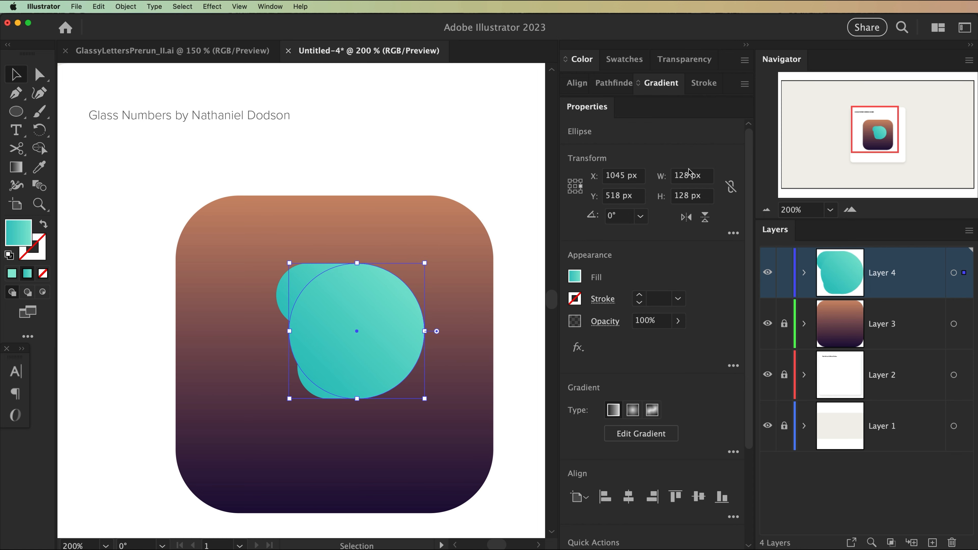
# Bring the purple circle to the front of Layer 4 and delete its left anchor point to leave a half circle
pyautogui.click(804, 273)
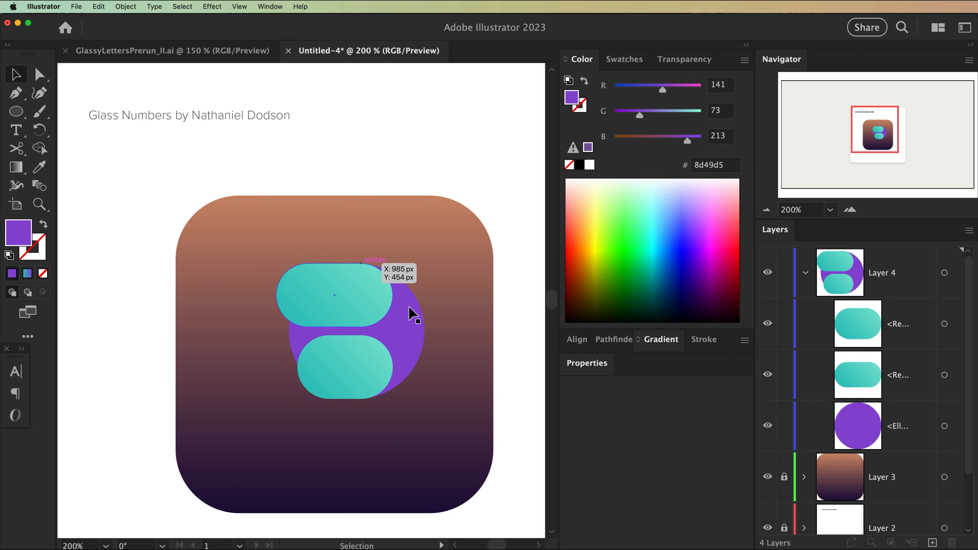
pyautogui.moveTo(857, 426); pyautogui.dragTo(858, 303)
pyautogui.press('a')
pyautogui.click(290, 332)
pyautogui.press('Delete')
pyautogui.press('super+shift+a')
# Draw an 8 px circle and place it in the gap between the pills, centred on the half circle's straight edge
pyautogui.press('z')
pyautogui.click(358, 343)
pyautogui.click(358, 343)
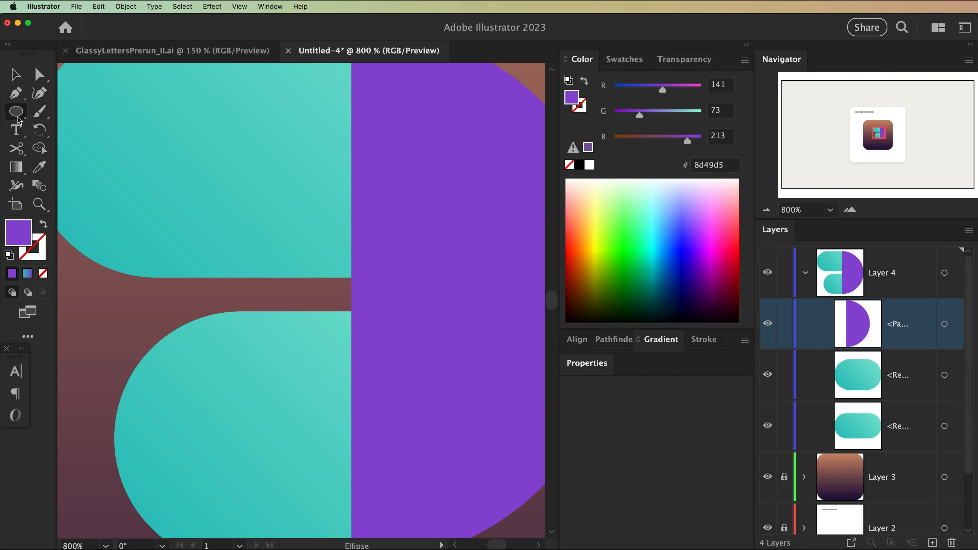
pyautogui.click(17, 111)
pyautogui.click(224, 294)
pyautogui.write('8')
pyautogui.press('Return')
pyautogui.press('v')
pyautogui.moveTo(244, 323); pyautogui.dragTo(355, 306)
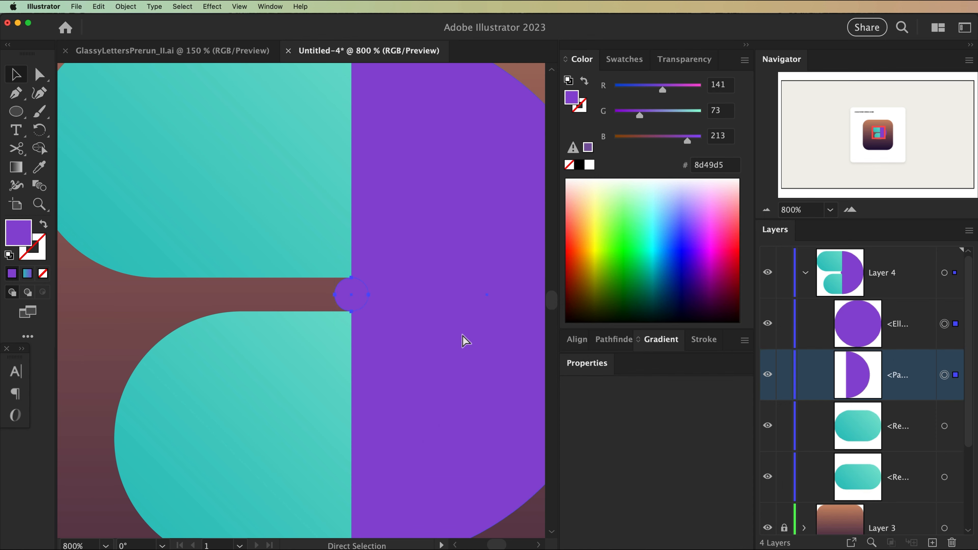
# Unite the small circle and the purple half circle into one shape with Pathfinder
pyautogui.press('super+minus')
pyautogui.keyDown('shift'); pyautogui.click(489, 299); pyautogui.keyUp('shift')
pyautogui.click(620, 339)
pyautogui.click(270, 7)
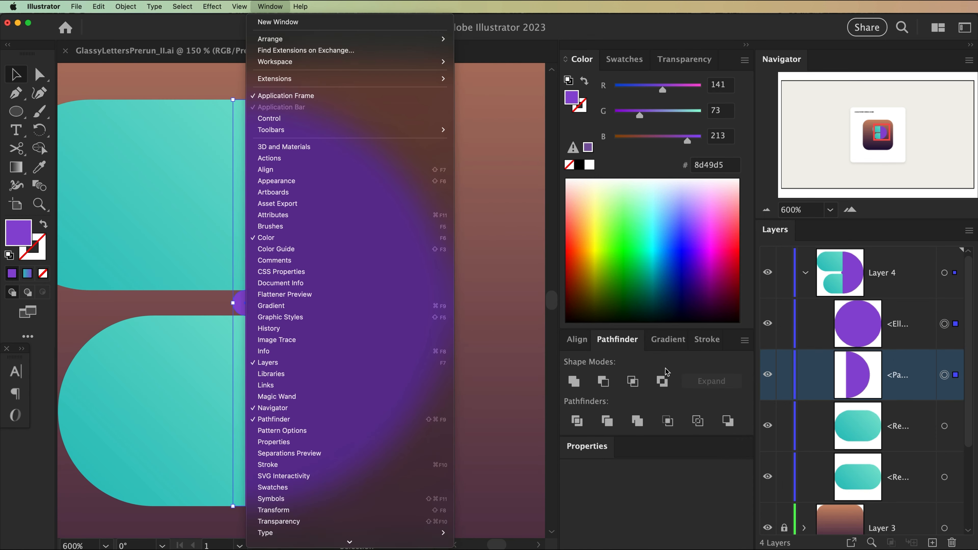
pyautogui.click(573, 381)
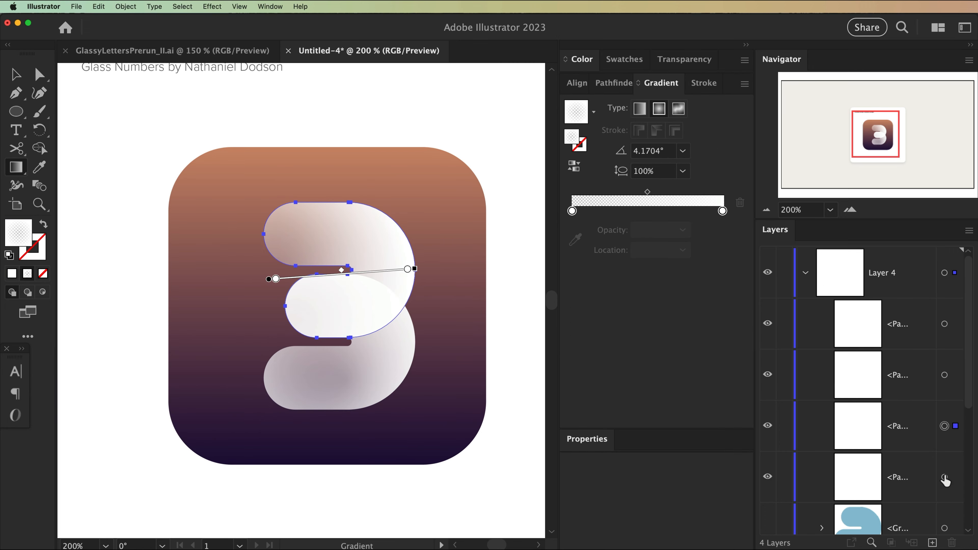
# Adjust the blending of the glass gradient paths and reposition the radial gradients on the 3's upper and lower curves
pyautogui.click(944, 477)
pyautogui.click(607, 322)
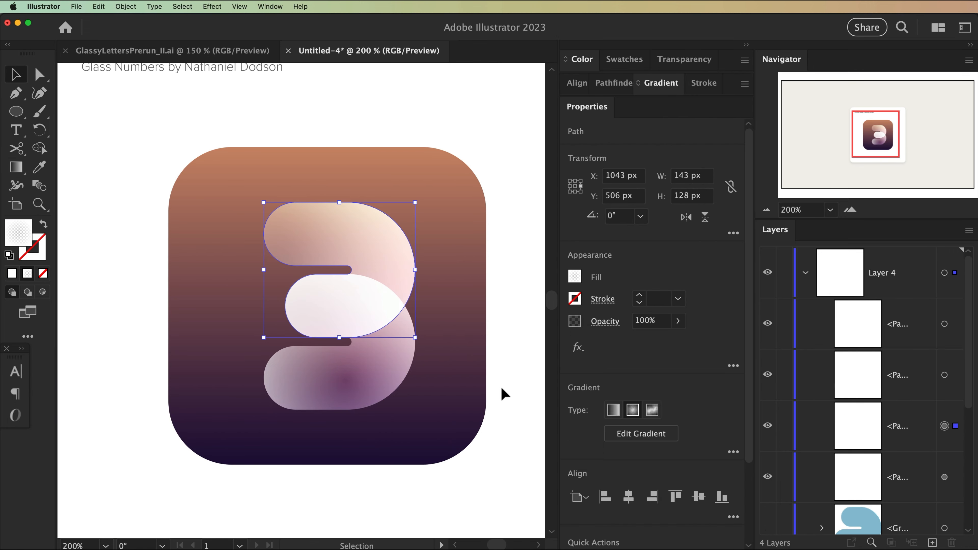
pyautogui.click(385, 385)
pyautogui.press('g')
pyautogui.moveTo(345, 380); pyautogui.dragTo(347, 399)
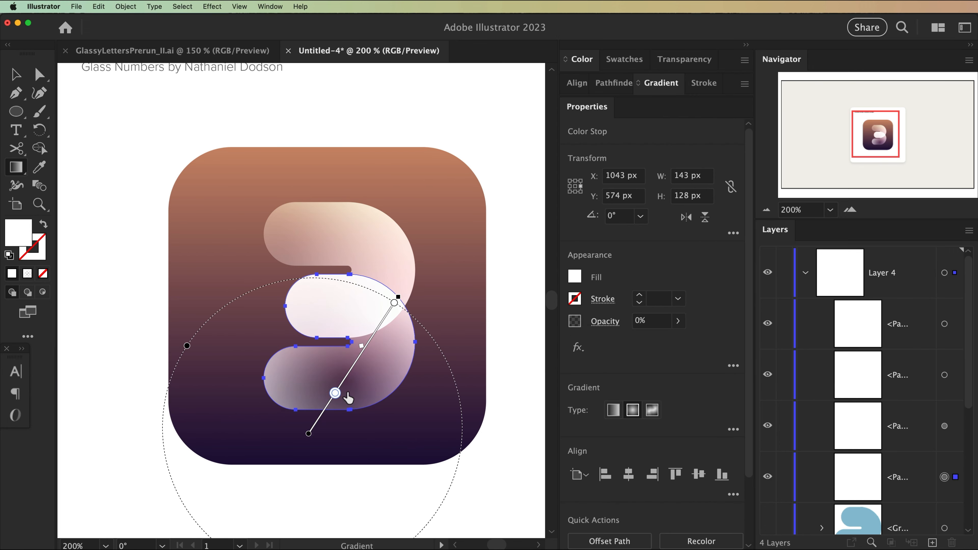
pyautogui.keyDown('super'); pyautogui.click(338, 220); pyautogui.keyUp('super')
pyautogui.keyDown('super'); pyautogui.click(366, 377); pyautogui.keyUp('super')
pyautogui.moveTo(404, 335); pyautogui.dragTo(428, 308)
pyautogui.keyDown('super'); pyautogui.click(347, 231); pyautogui.keyUp('super')
pyautogui.moveTo(339, 246); pyautogui.dragTo(269, 186)
# Copy the upper and lower curves of the 3 and paste the copies in front in the same place
pyautogui.press('v')
pyautogui.keyDown('shift'); pyautogui.click(385, 365); pyautogui.keyUp('shift')
pyautogui.press('super+c')
pyautogui.press('super+f')
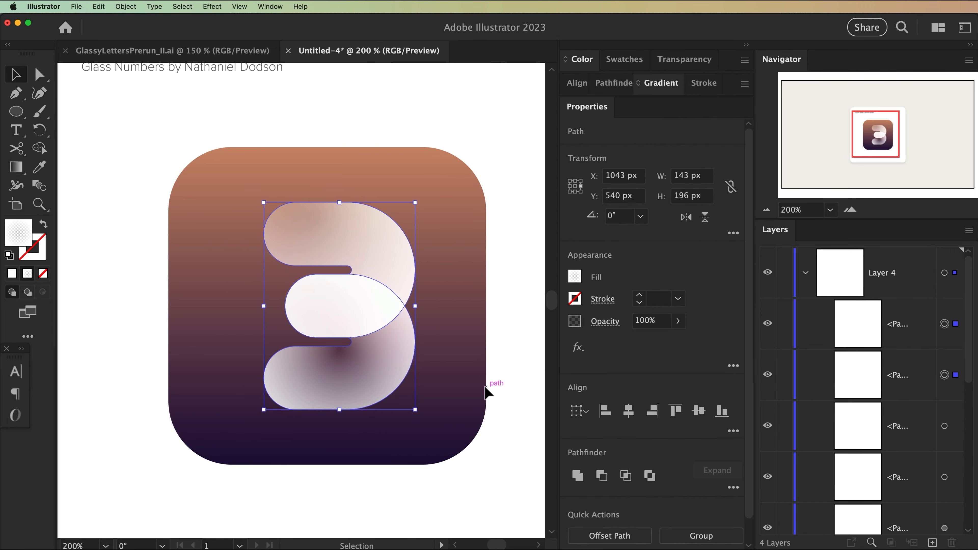
pyautogui.click(23, 170)
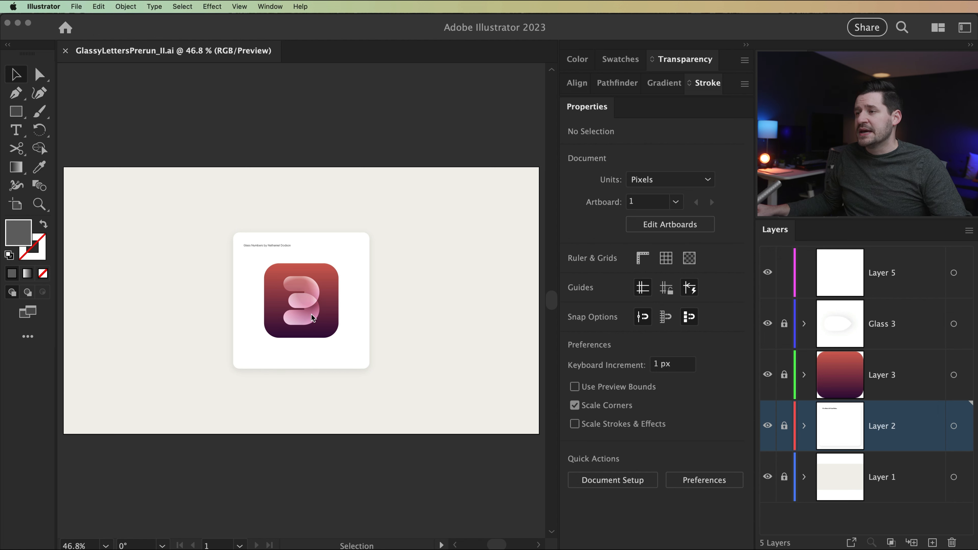
# Create a new document from the Web-Large 1920 x 1080 px preset
pyautogui.click(84, 6)
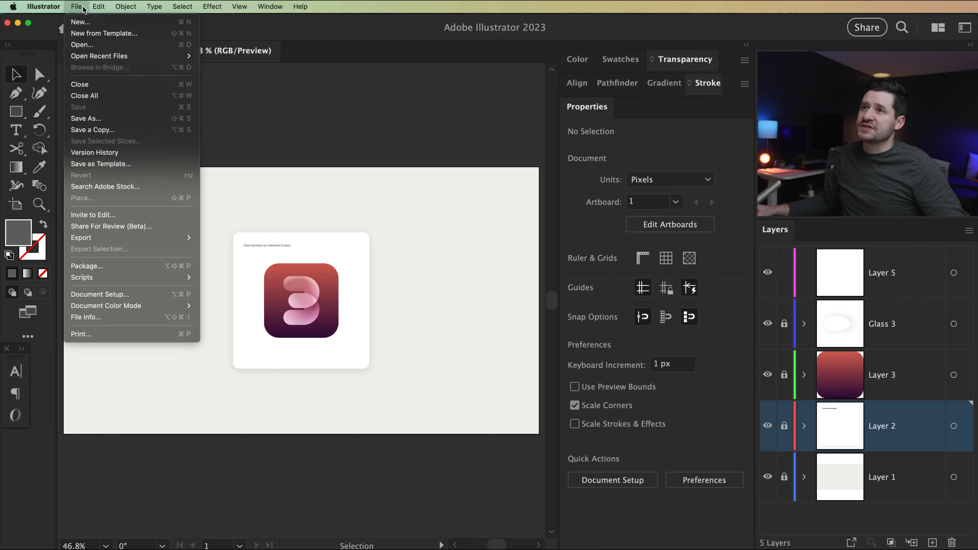
pyautogui.click(95, 23)
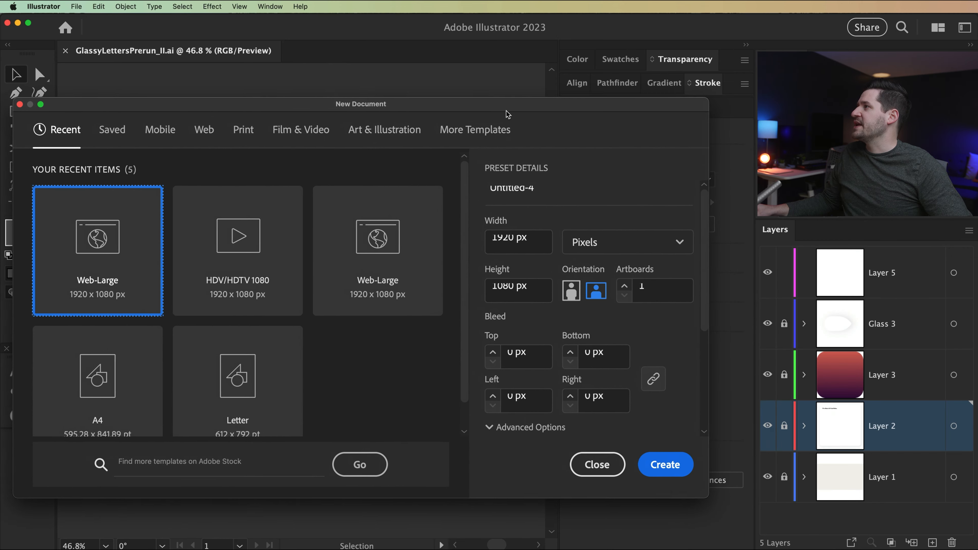
pyautogui.moveTo(506, 111); pyautogui.dragTo(529, 116)
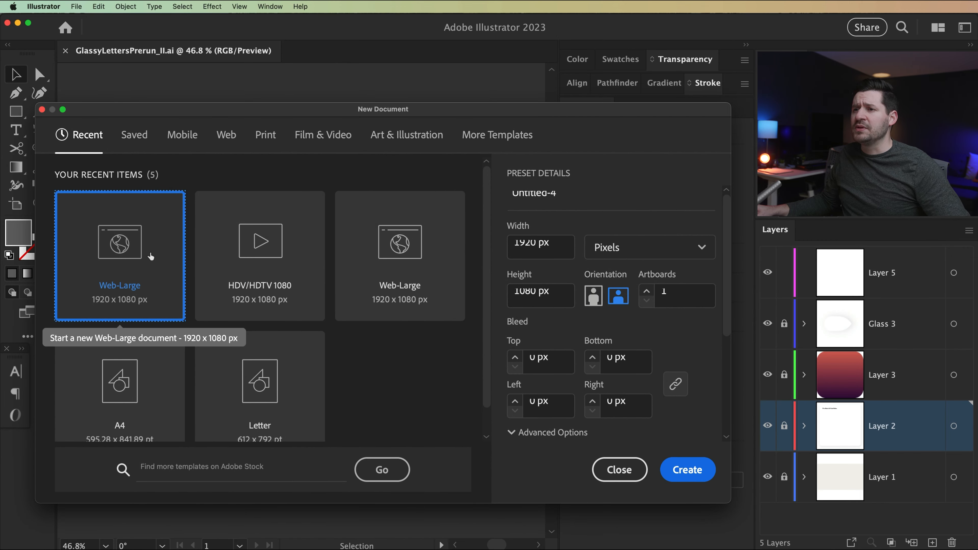
pyautogui.click(692, 473)
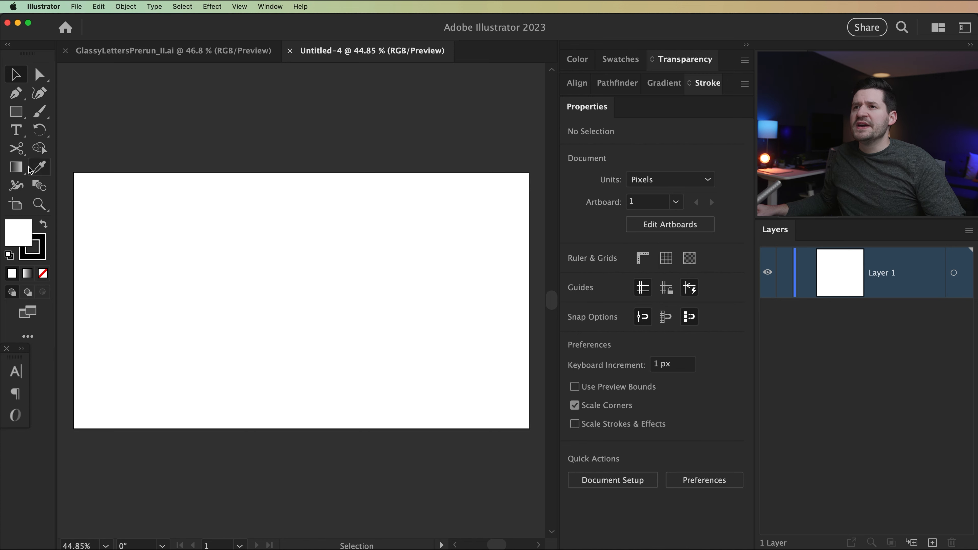
# Draw a 1920 × 1080 px rectangle and move it level with the artboard's top and bottom edges
pyautogui.click(16, 111)
pyautogui.click(242, 263)
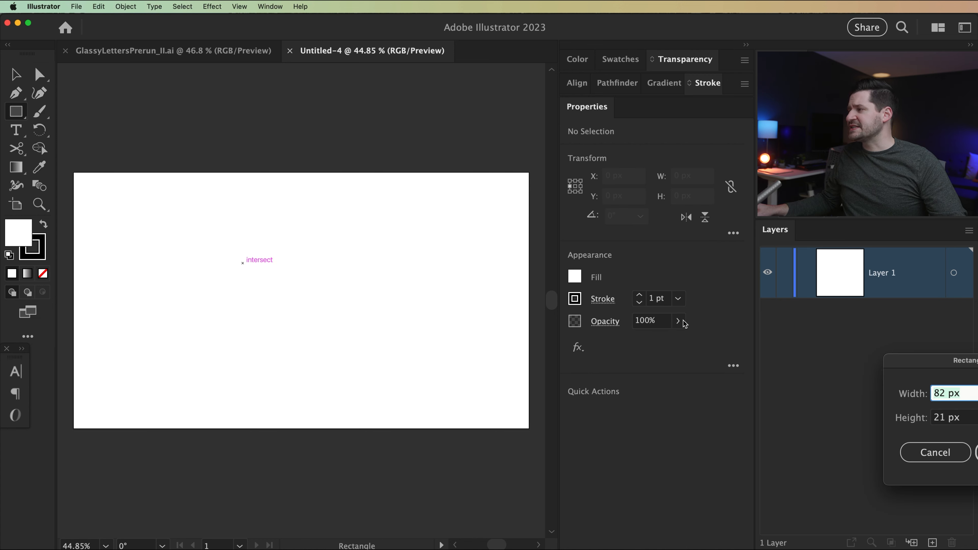
pyautogui.moveTo(974, 362); pyautogui.dragTo(240, 355)
pyautogui.write('1920')
pyautogui.press('Tab')
pyautogui.write('1080')
pyautogui.press('Return')
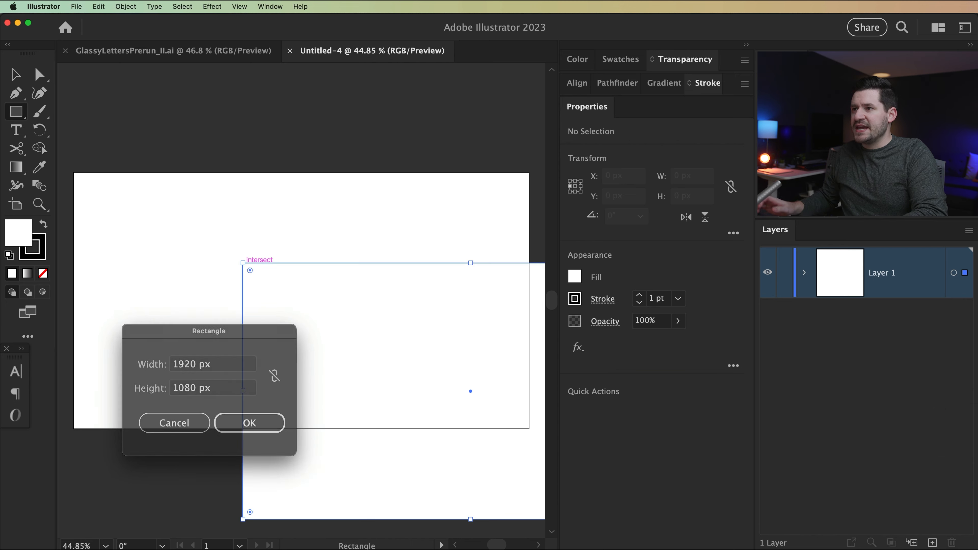
pyautogui.press('v')
pyautogui.moveTo(290, 393); pyautogui.dragTo(225, 286)
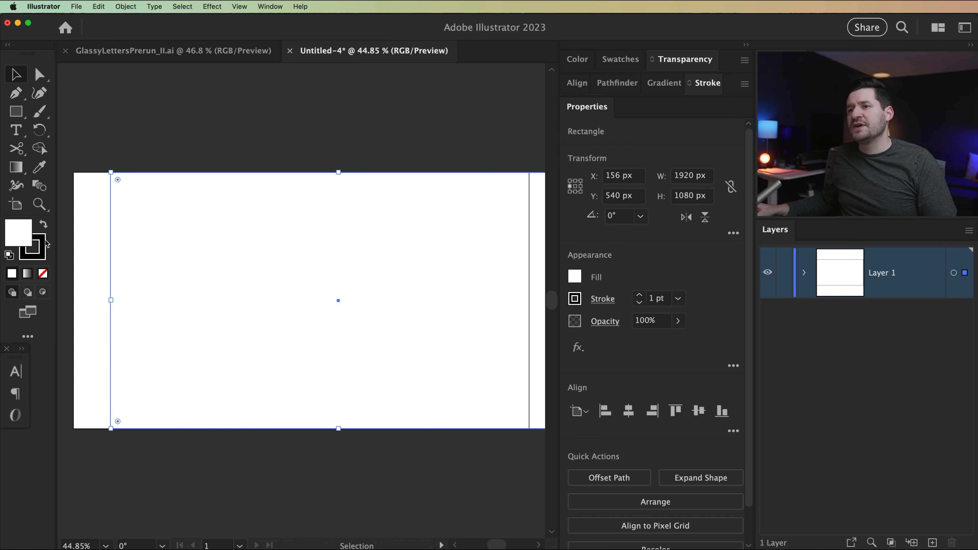
# Remove the rectangle's stroke and centre it horizontally on the artboard
pyautogui.click(45, 246)
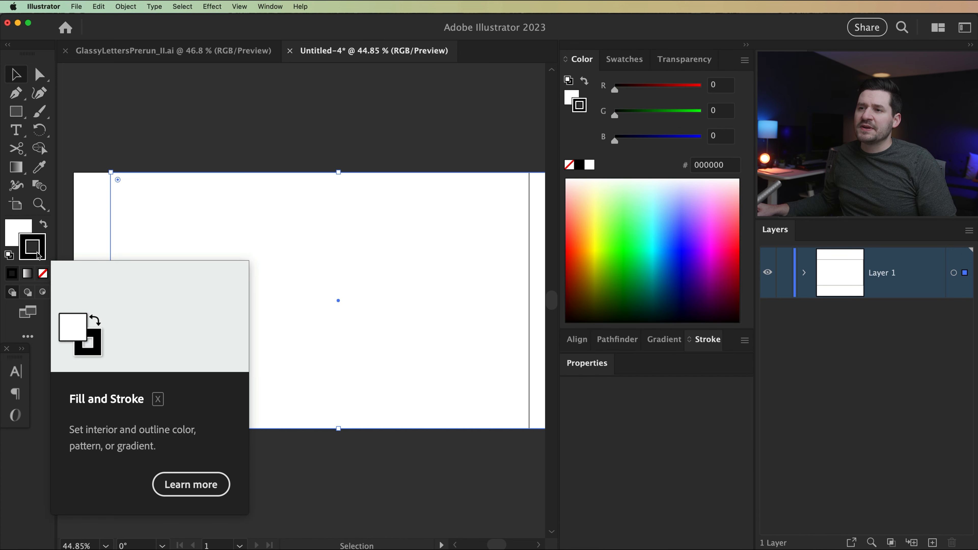
pyautogui.click(45, 276)
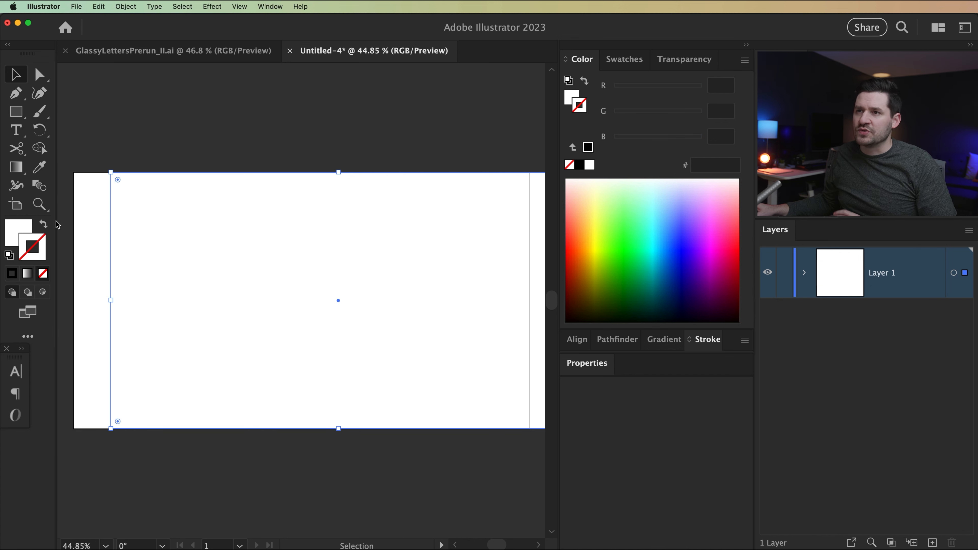
pyautogui.click(28, 227)
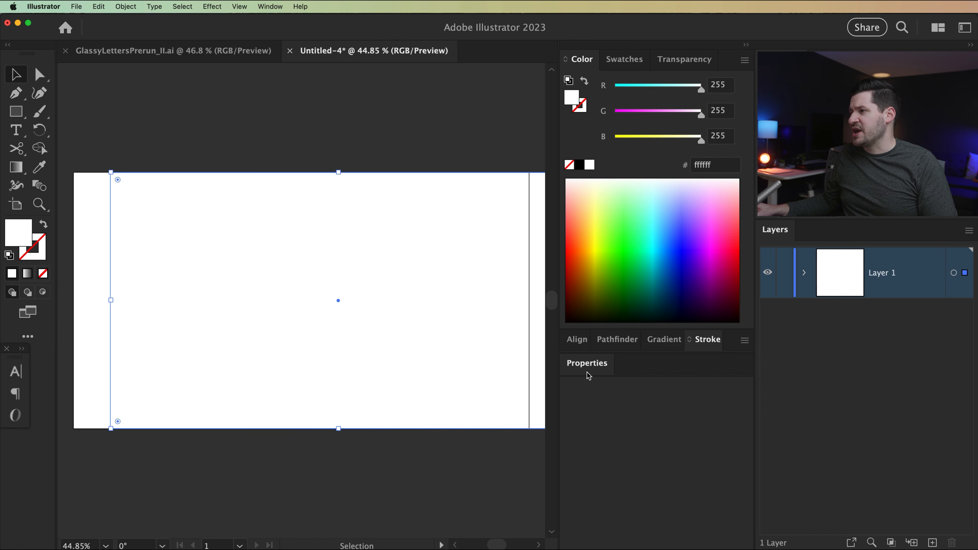
pyautogui.click(579, 339)
pyautogui.click(601, 381)
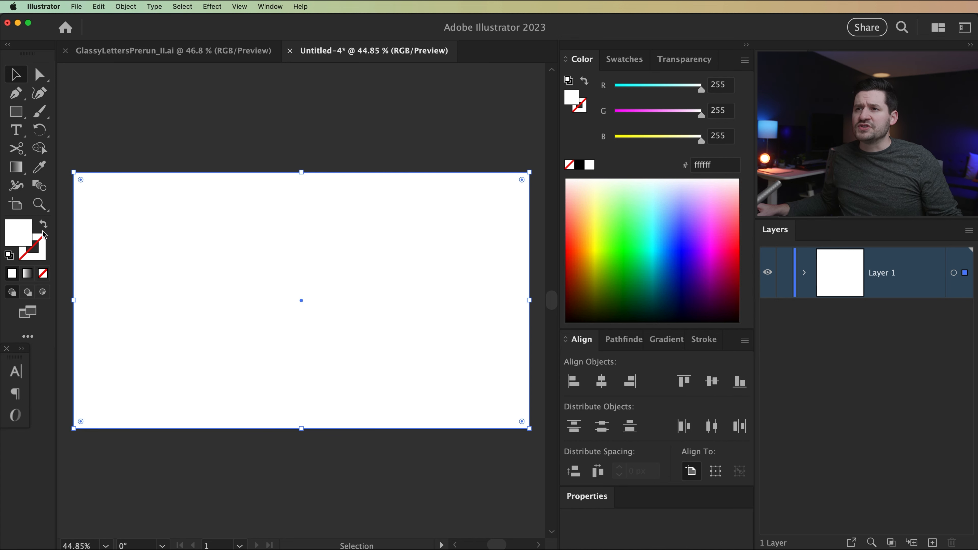
# Fill the background rectangle with the colour f2f1ed and lock Layer 1
pyautogui.doubleClick(24, 235)
pyautogui.moveTo(868, 295); pyautogui.dragTo(273, 189)
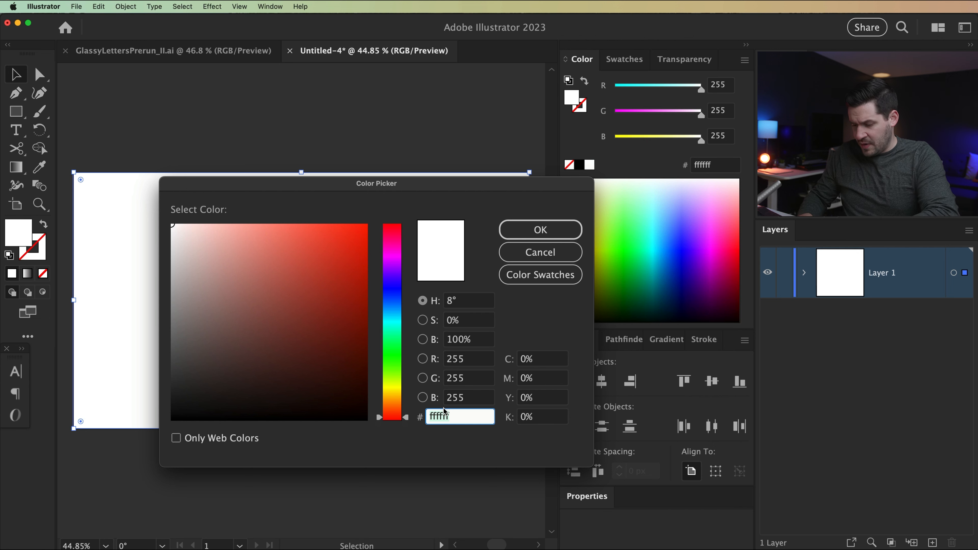
pyautogui.write('f2f1ed')
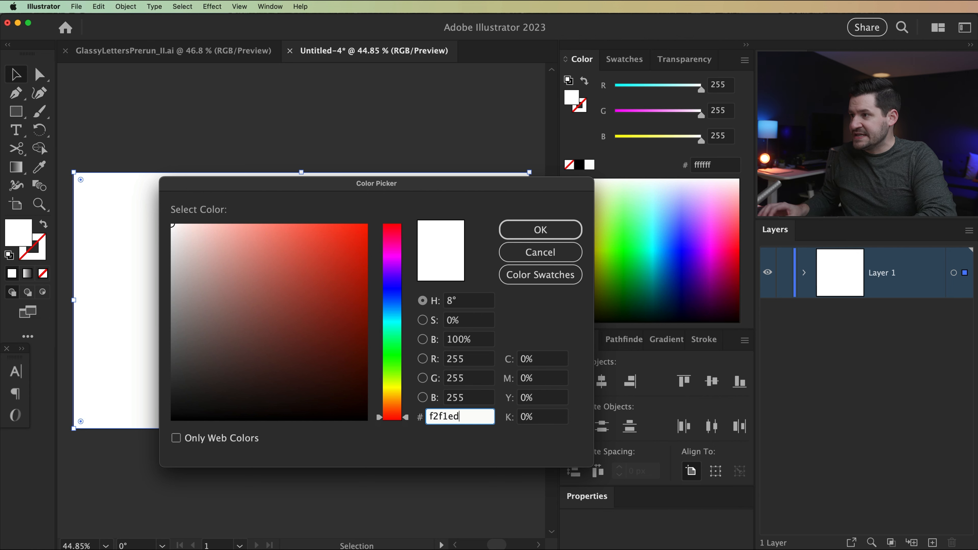
pyautogui.press('Tab')
pyautogui.click(519, 237)
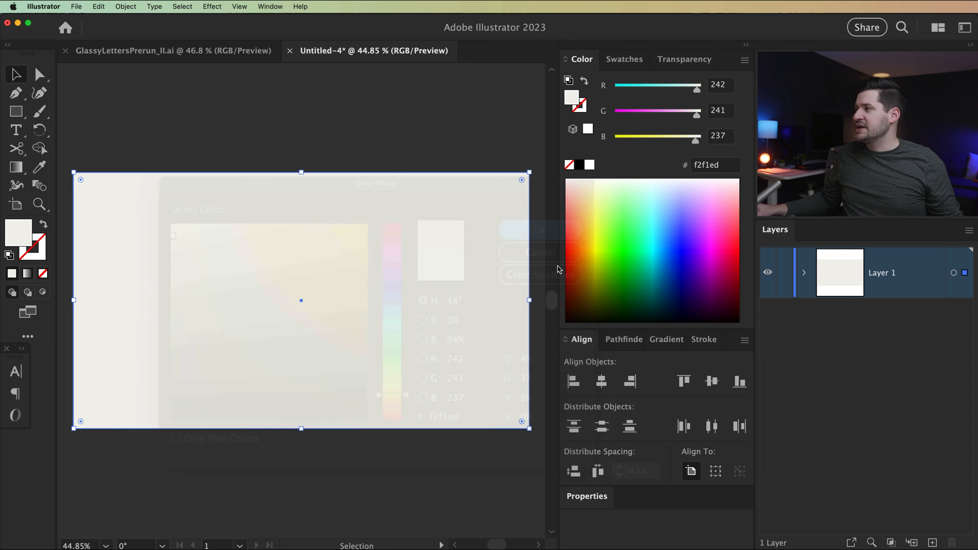
pyautogui.click(784, 275)
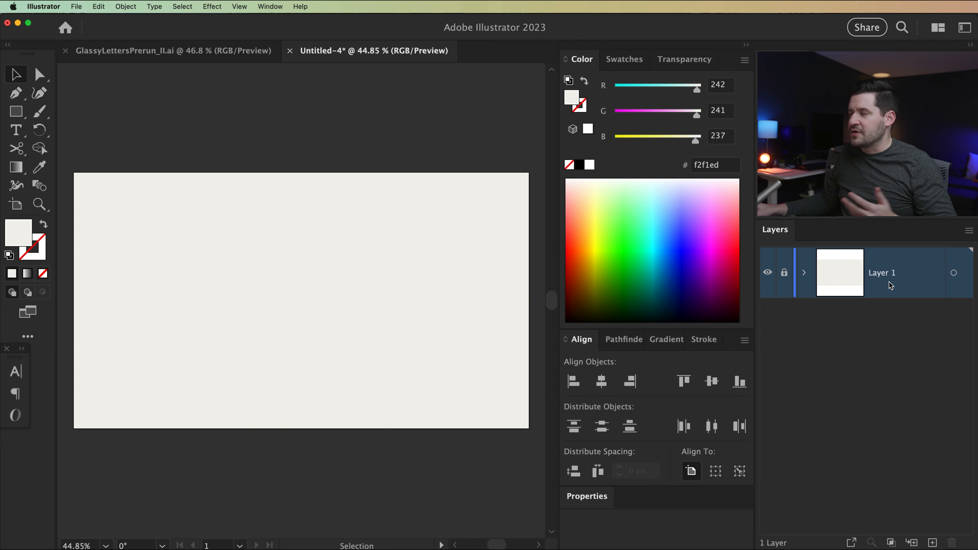
# Add a new layer and draw a 550 × 550 px square on it
pyautogui.click(932, 543)
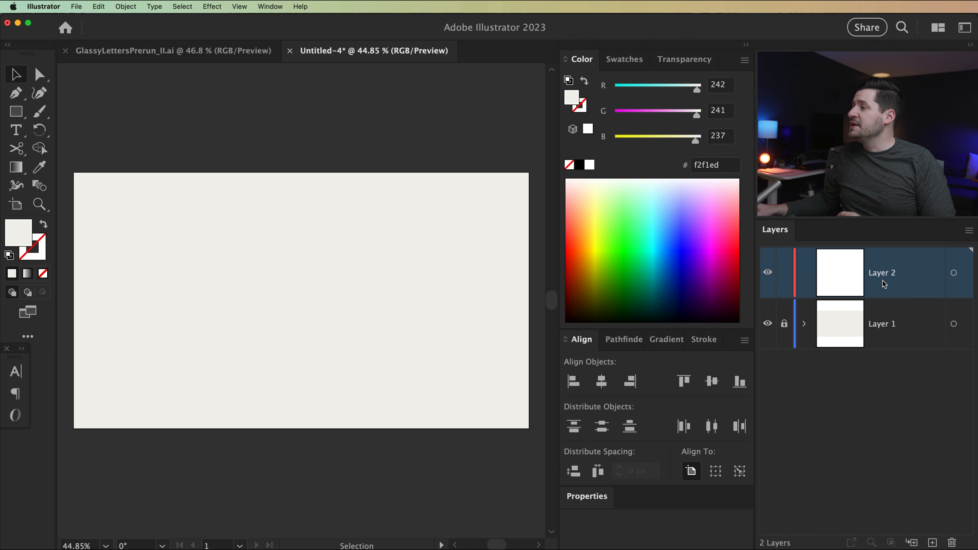
pyautogui.click(16, 111)
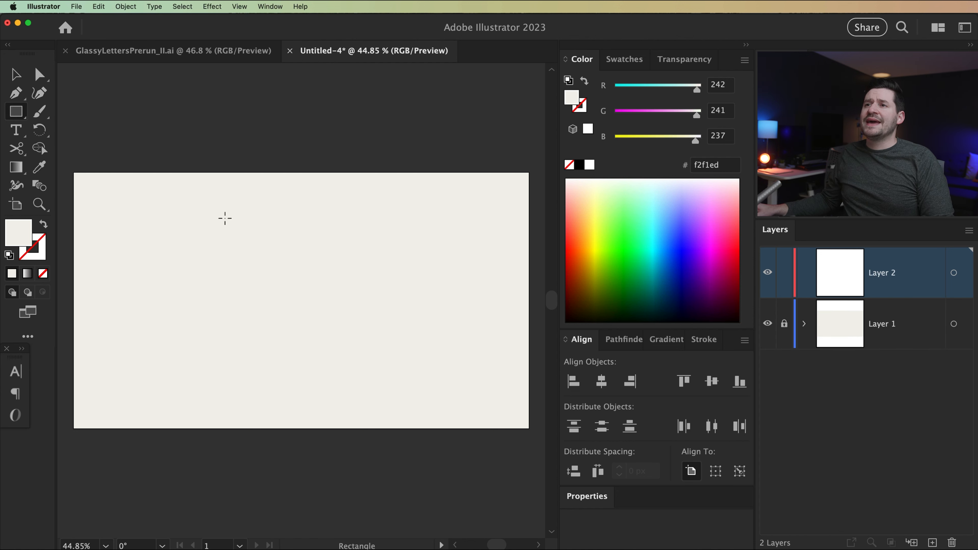
pyautogui.click(281, 284)
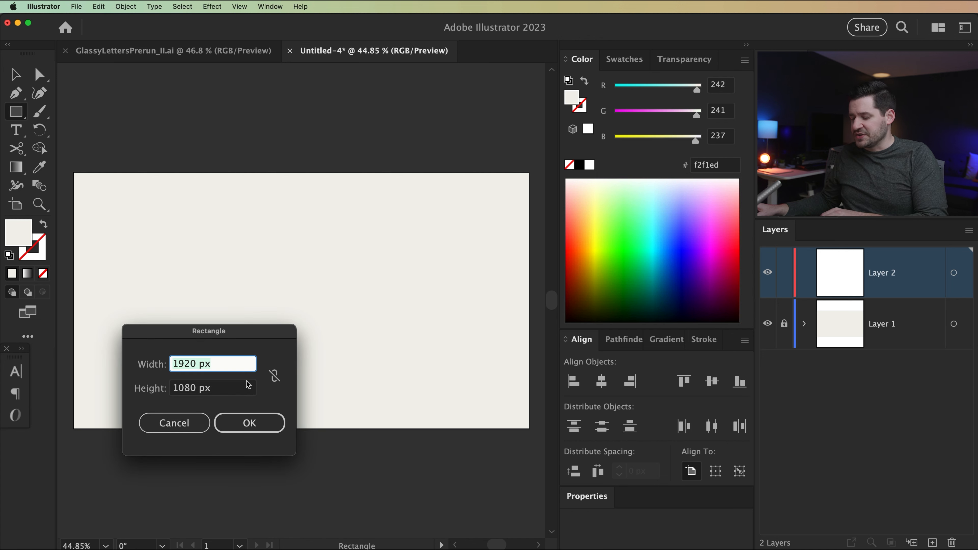
pyautogui.write('550')
pyautogui.press('Tab')
pyautogui.write('550')
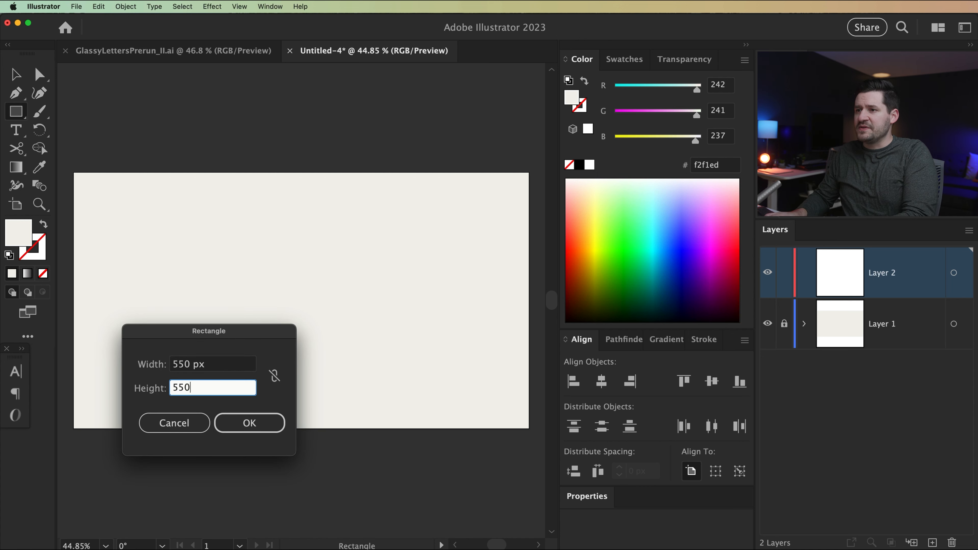
pyautogui.press('Return')
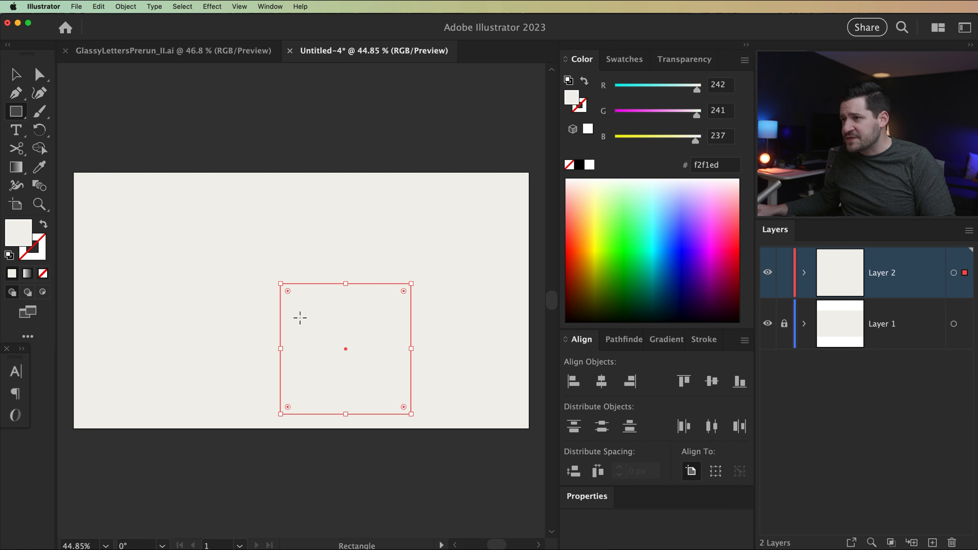
# Fill the square with green 2ab000 and centre it horizontally and vertically on the artboard
pyautogui.click(622, 268)
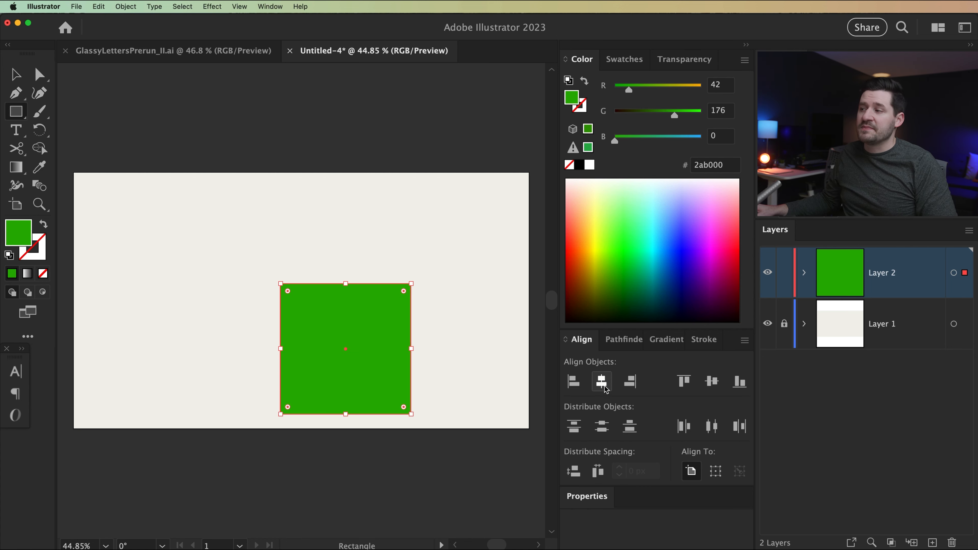
pyautogui.click(601, 382)
pyautogui.click(712, 382)
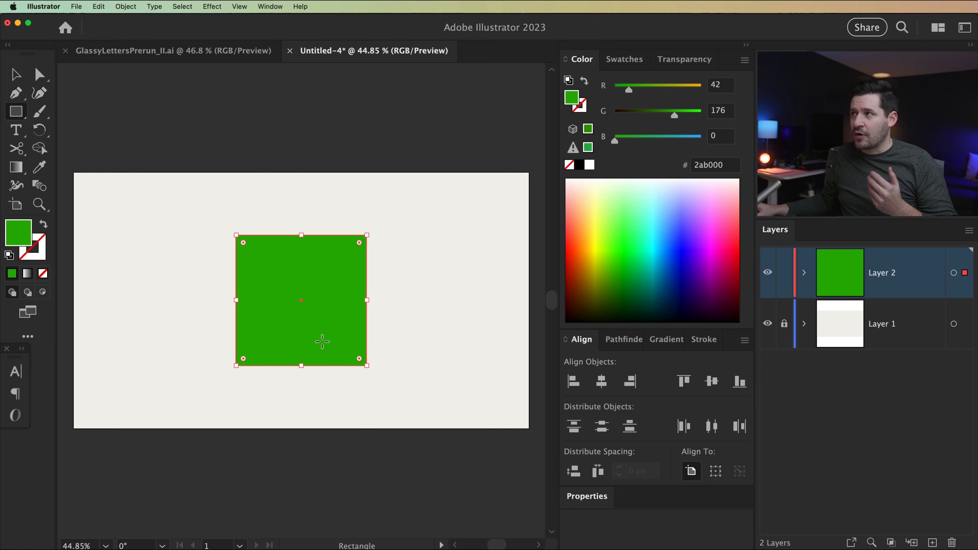
# Show the extended transform options with the corner radius settings for the green square
pyautogui.click(593, 499)
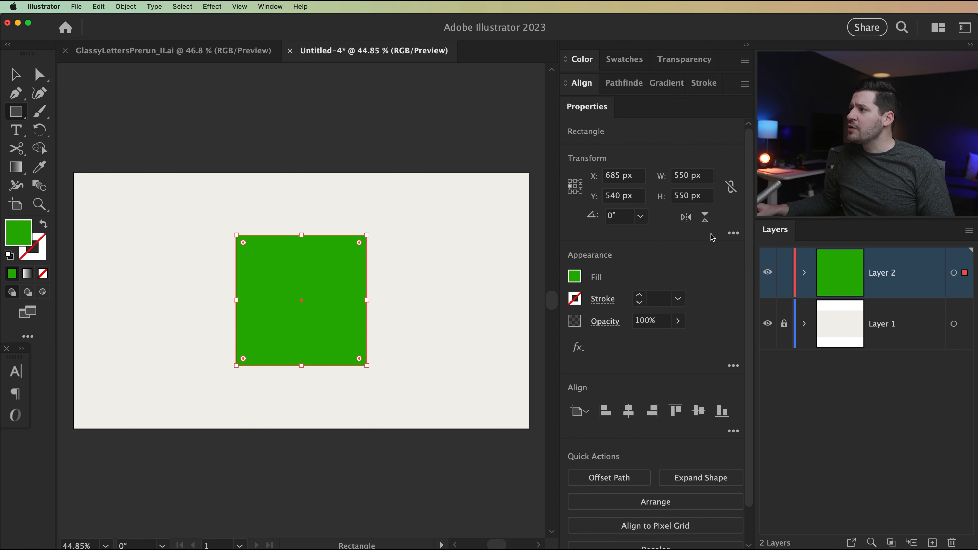
pyautogui.click(732, 234)
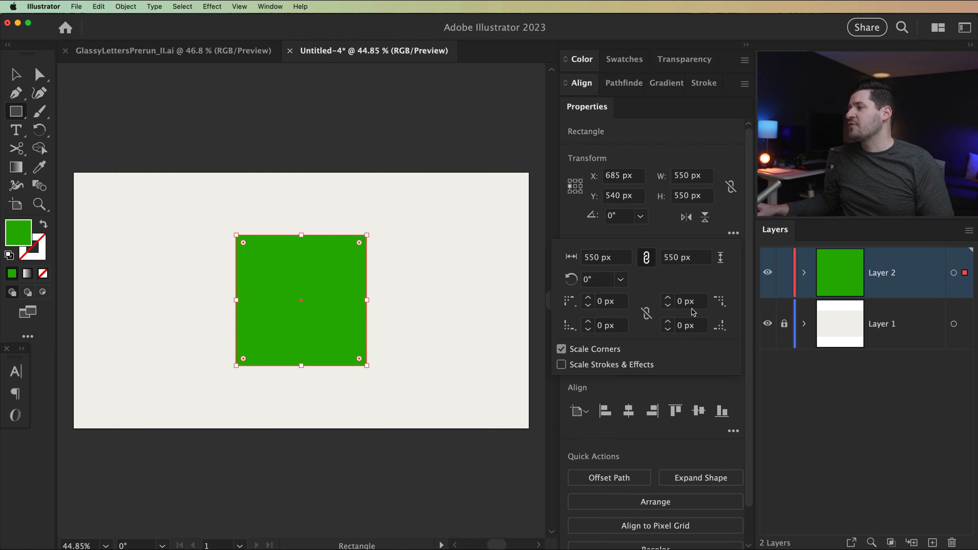
pyautogui.click(616, 301)
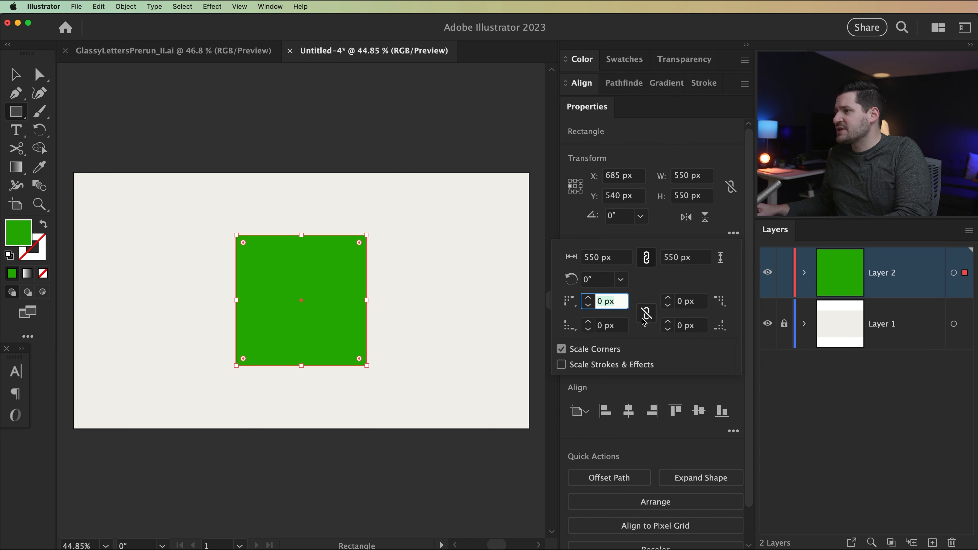
pyautogui.write('25')
pyautogui.press('Tab')
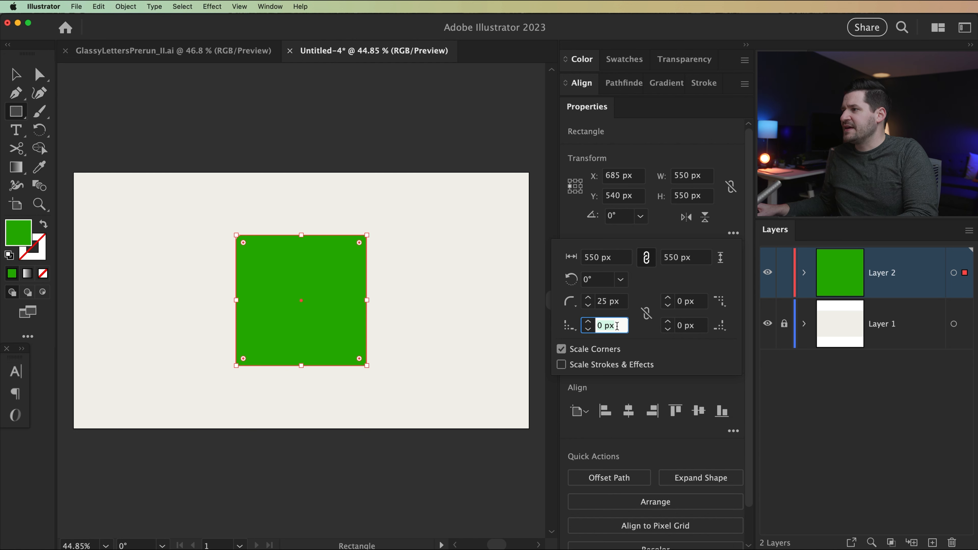
pyautogui.click(621, 302)
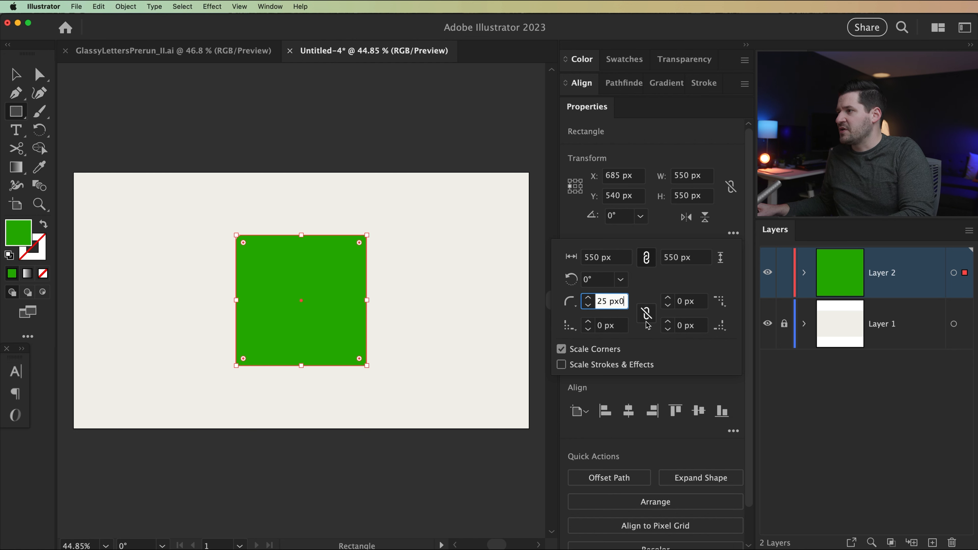
pyautogui.press('BackSpace')
pyautogui.press('BackSpace')
pyautogui.press('BackSpace')
pyautogui.press('BackSpace')
pyautogui.press('BackSpace')
pyautogui.write('0')
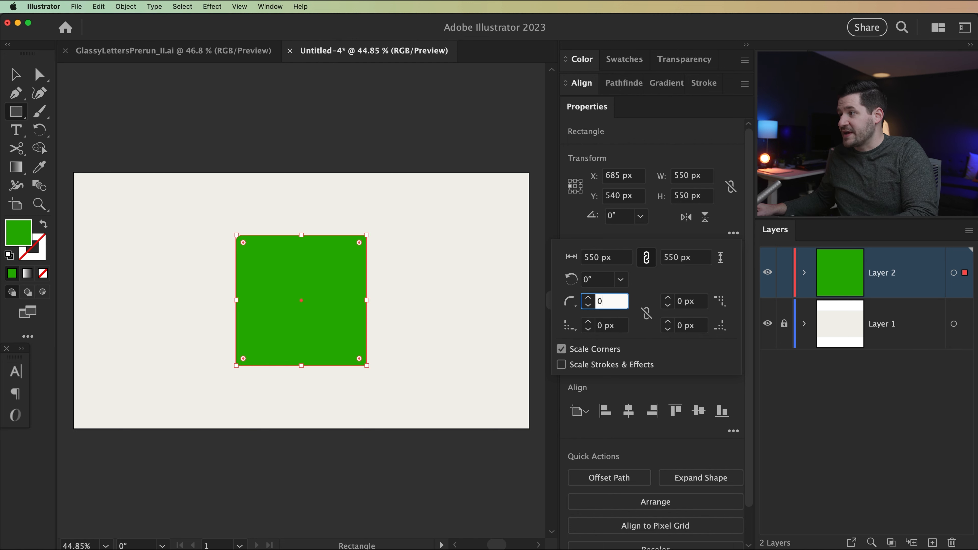
pyautogui.press('Tab')
# Link the square's corner radius values, round all four corners to 25 px, and deselect the square
pyautogui.click(646, 312)
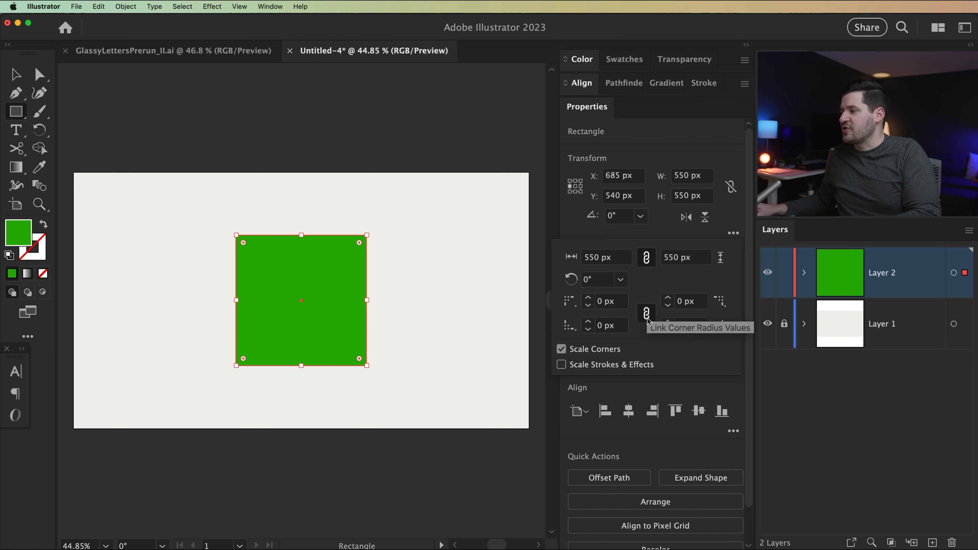
pyautogui.click(608, 301)
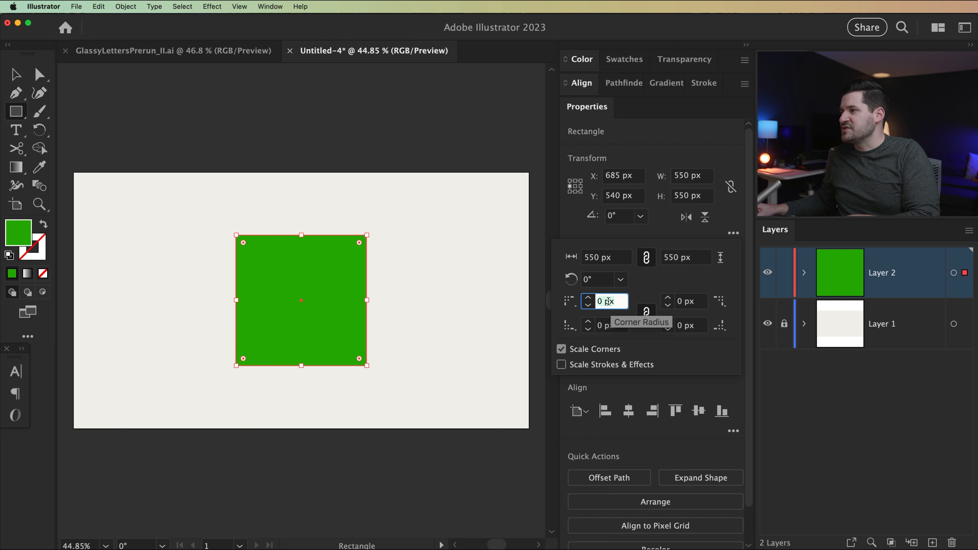
pyautogui.press('BackSpace')
pyautogui.write('2')
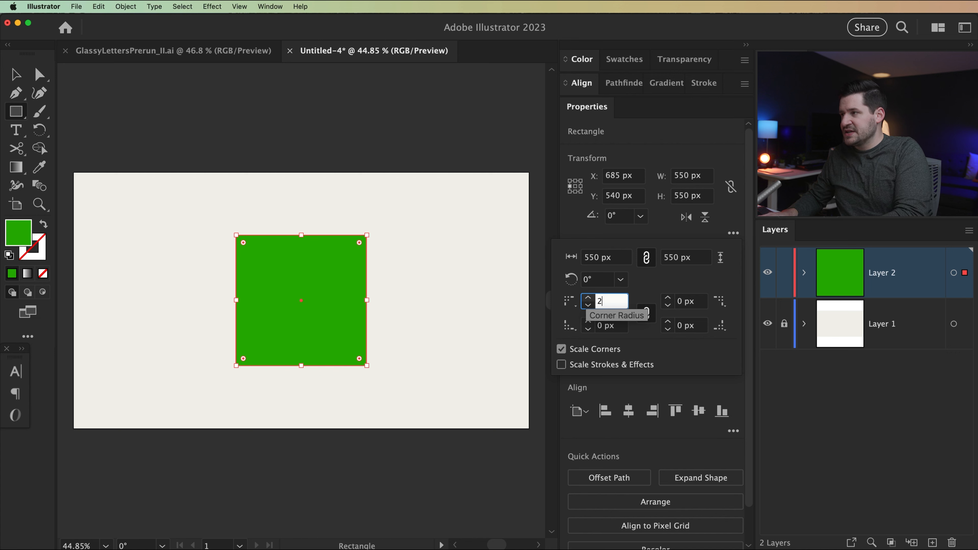
pyautogui.write('5')
pyautogui.press('Tab')
pyautogui.click(372, 274)
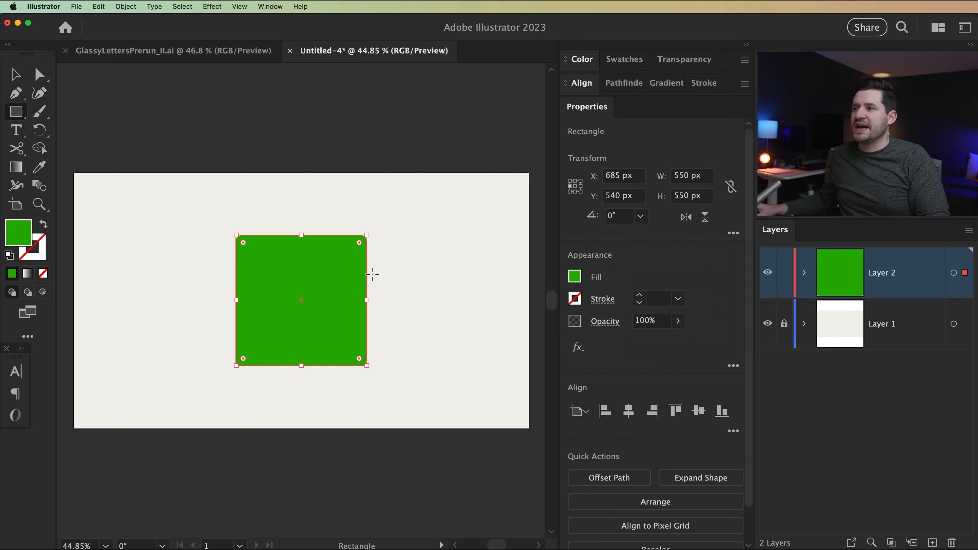
pyautogui.press('v')
pyautogui.click(394, 272)
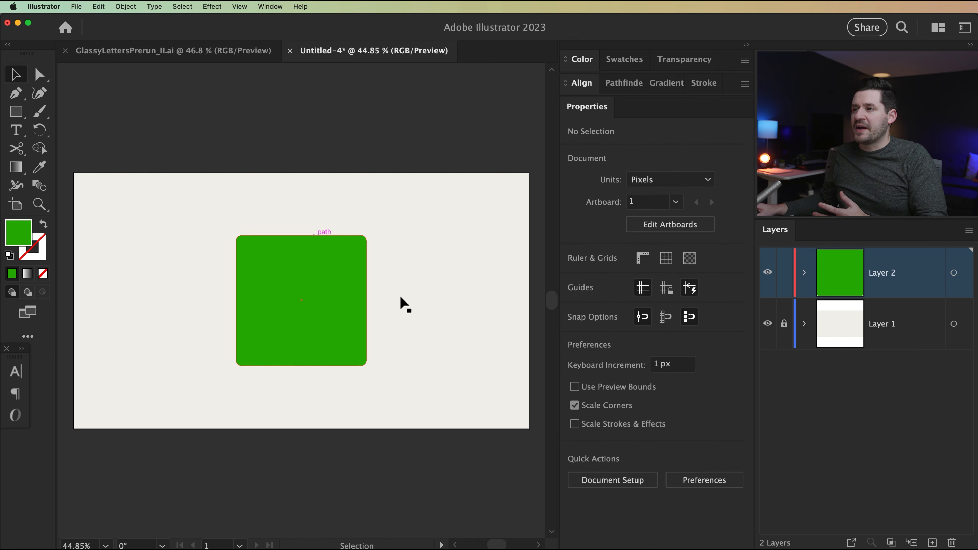
# Change the rounded square's fill colour to pure white
pyautogui.click(323, 271)
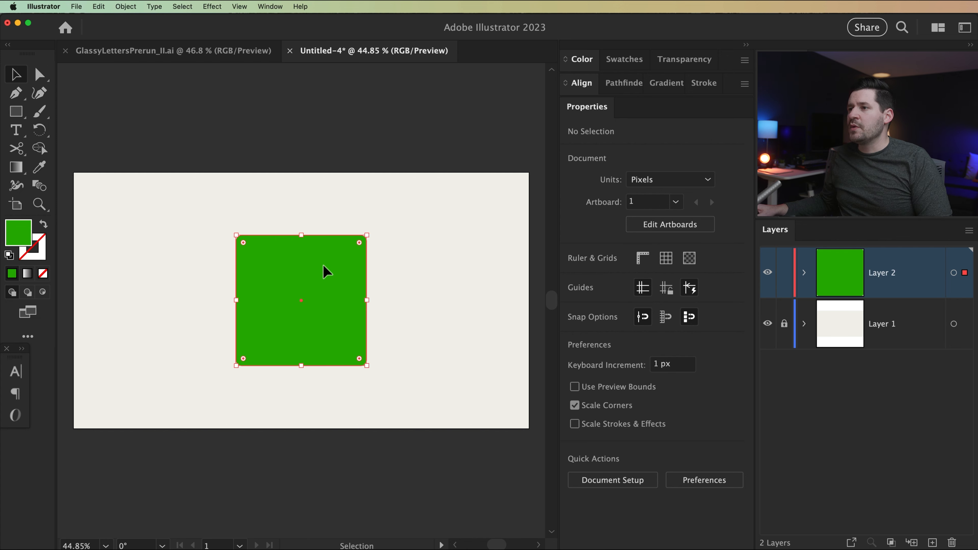
pyautogui.doubleClick(19, 238)
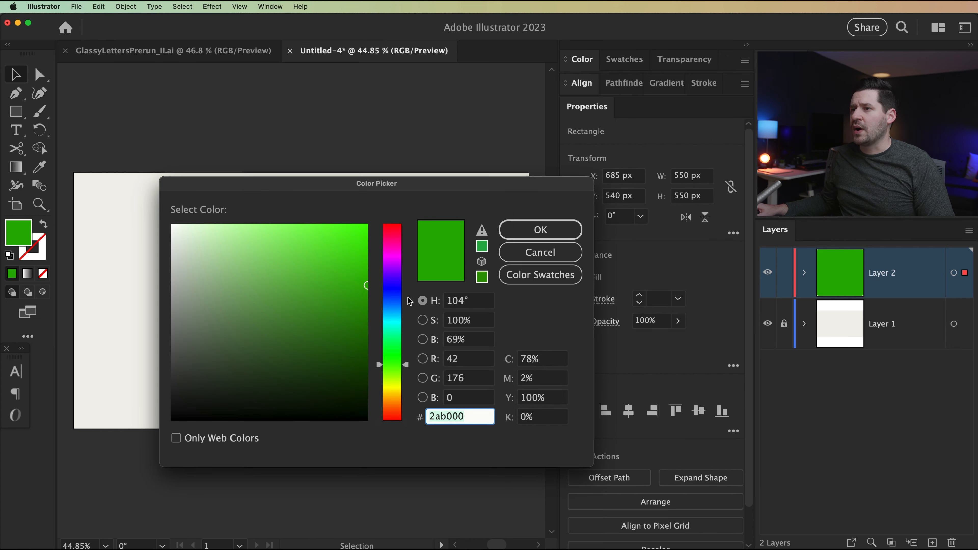
pyautogui.moveTo(191, 227); pyautogui.dragTo(138, 211)
pyautogui.click(566, 231)
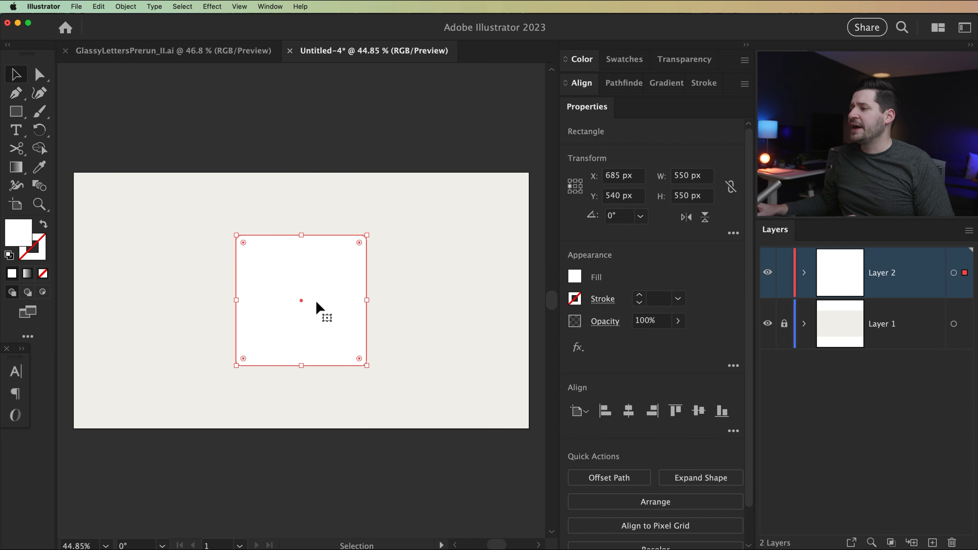
# Begin a drop shadow on the white card with X offset 0 px, Y offset 12 px and blur 10 px
pyautogui.click(212, 4)
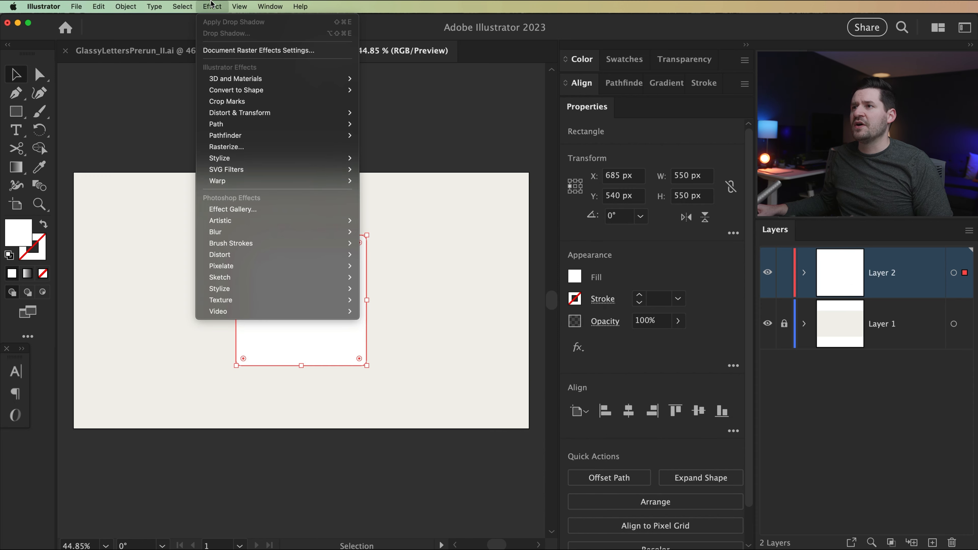
pyautogui.moveTo(333, 160)
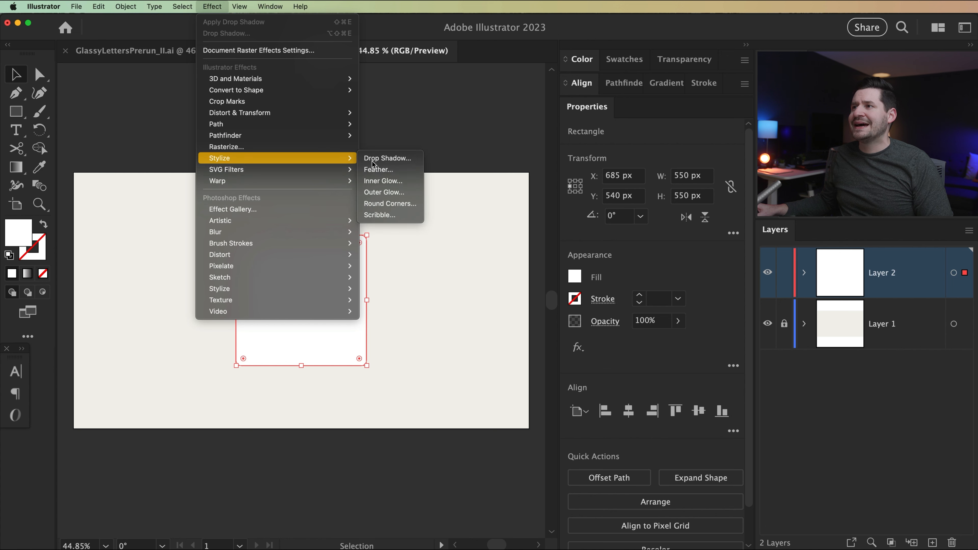
pyautogui.click(385, 162)
pyautogui.moveTo(544, 344); pyautogui.dragTo(481, 337)
pyautogui.write('0')
pyautogui.press('Tab')
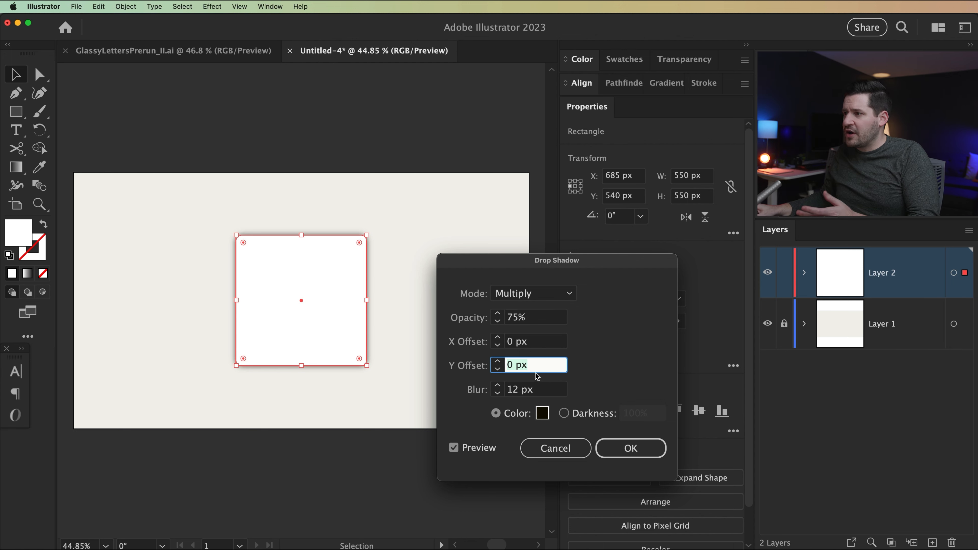
pyautogui.write('12')
pyautogui.press('Tab')
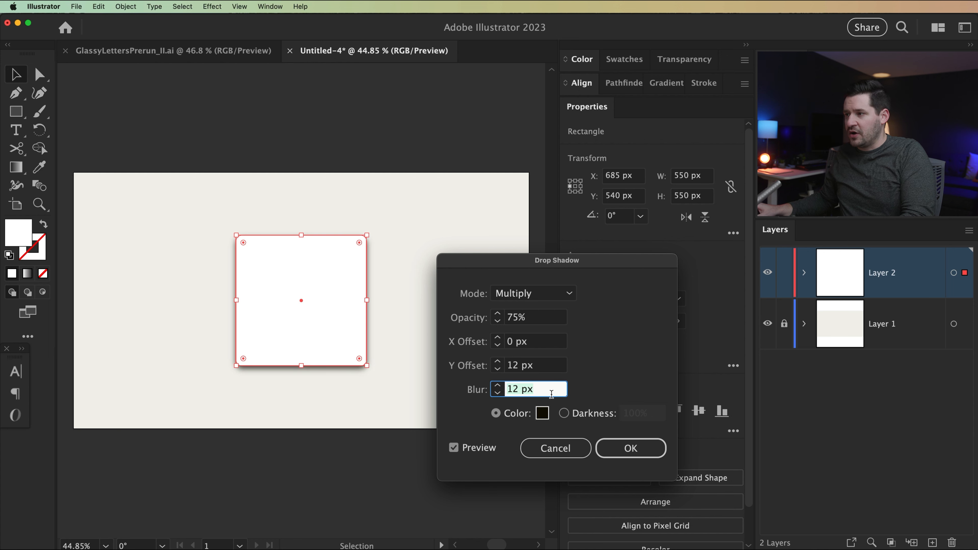
pyautogui.write('10')
pyautogui.press('Tab')
# Set the drop shadow's opacity to 10%, apply the effect, and deselect the card
pyautogui.click(523, 319)
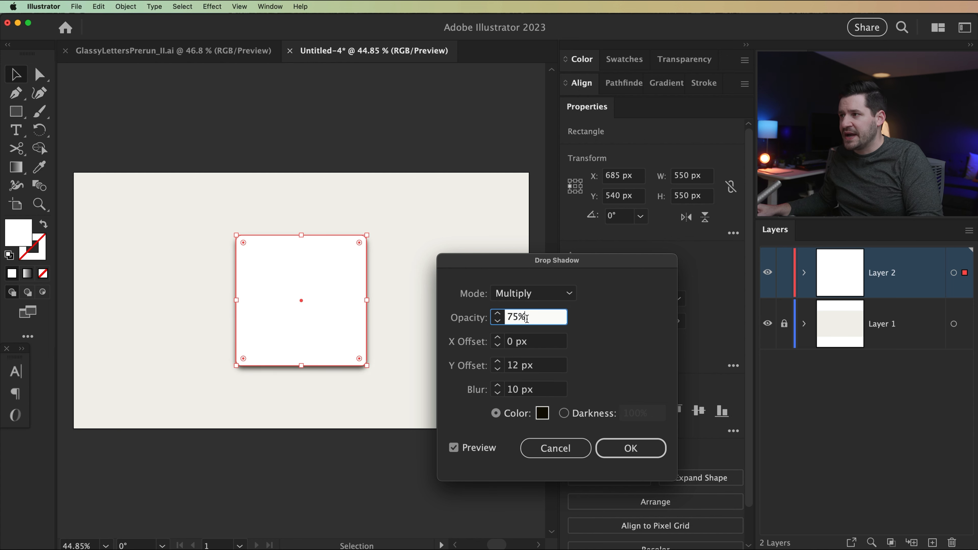
pyautogui.write('10')
pyautogui.press('Tab')
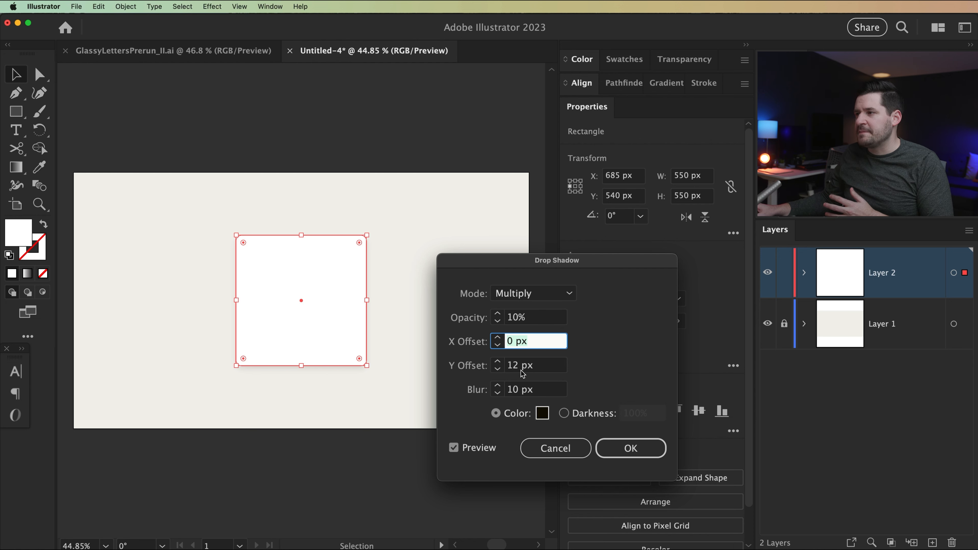
pyautogui.click(630, 448)
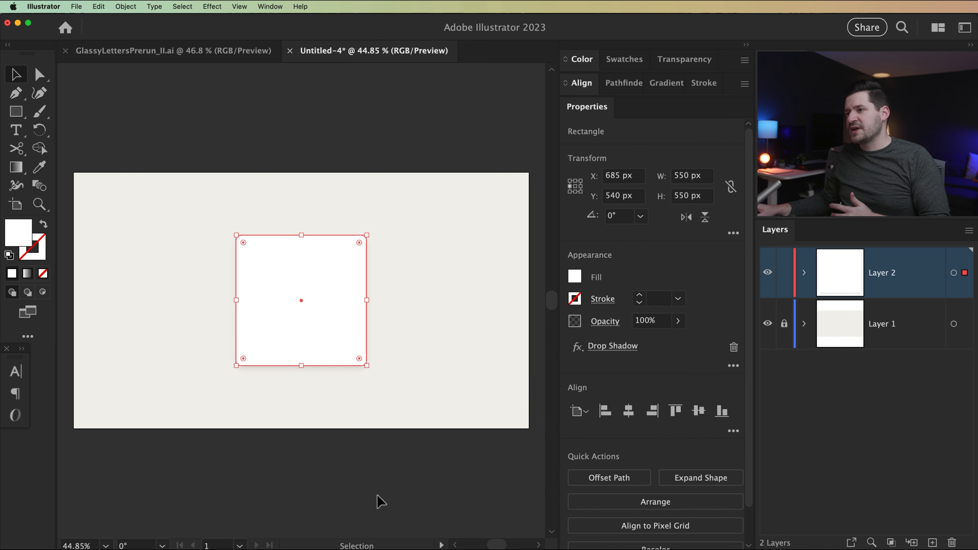
pyautogui.click(349, 482)
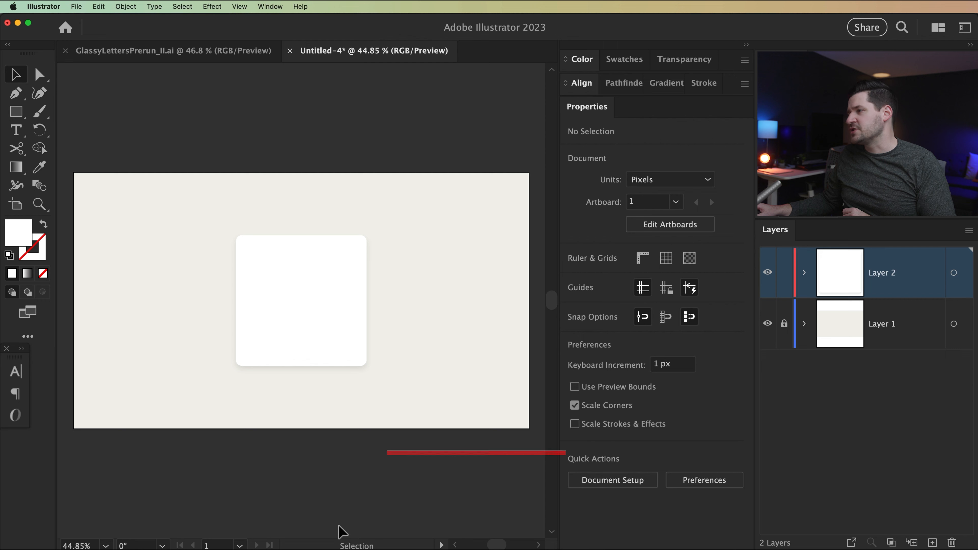
# Add a text line reading "Glass Numbers by" plus the author's full name, placed beside the card near its upper edge
pyautogui.press('z')
pyautogui.click(261, 342)
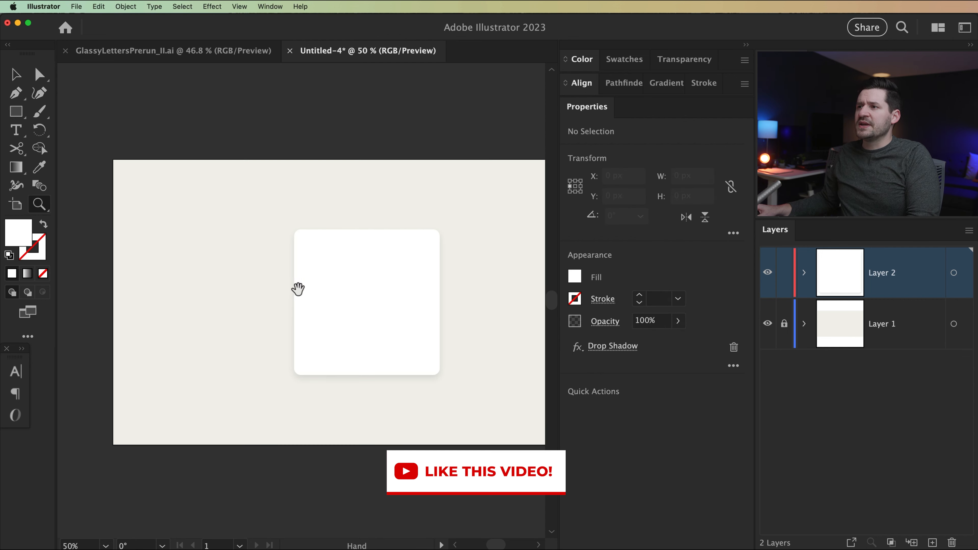
pyautogui.click(253, 297)
pyautogui.press('t')
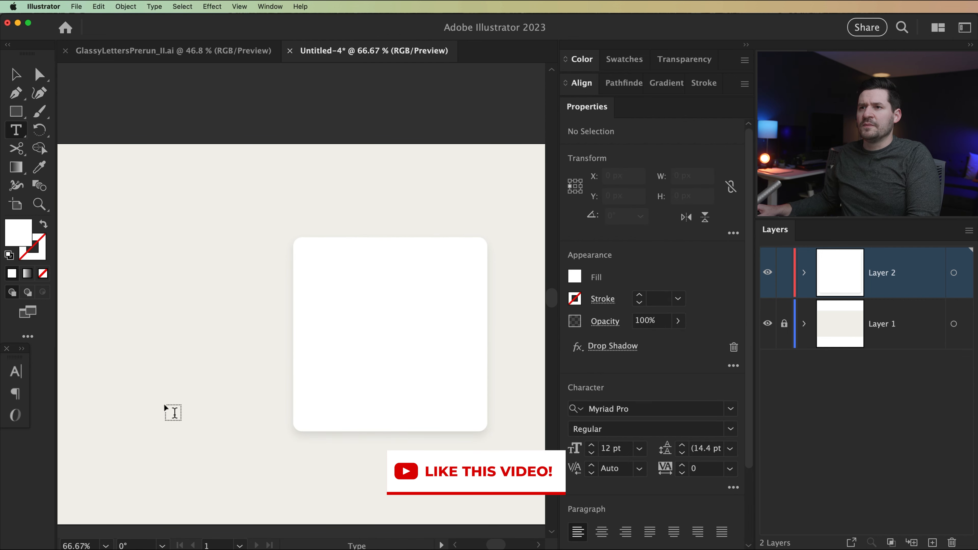
pyautogui.click(159, 285)
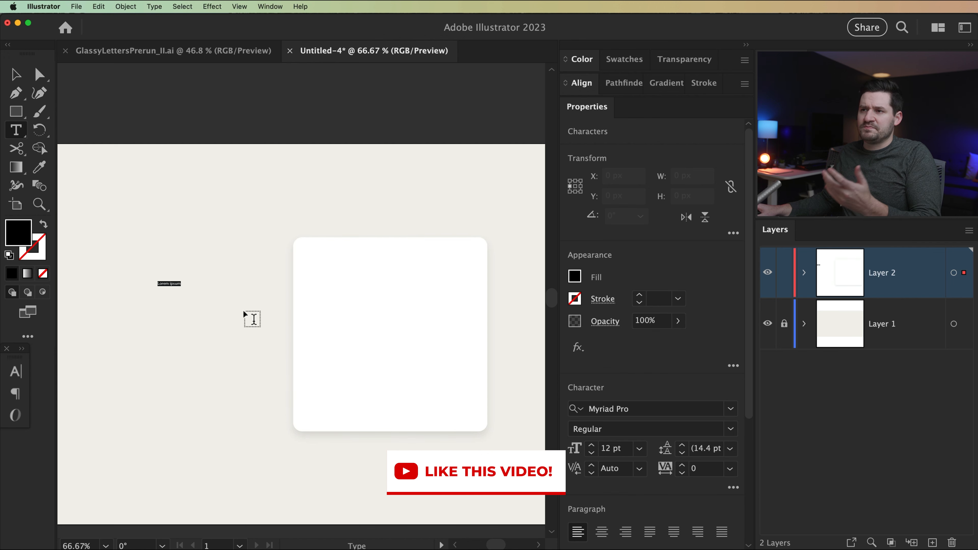
pyautogui.write('Glass Numbers by Nathaniel Dodson')
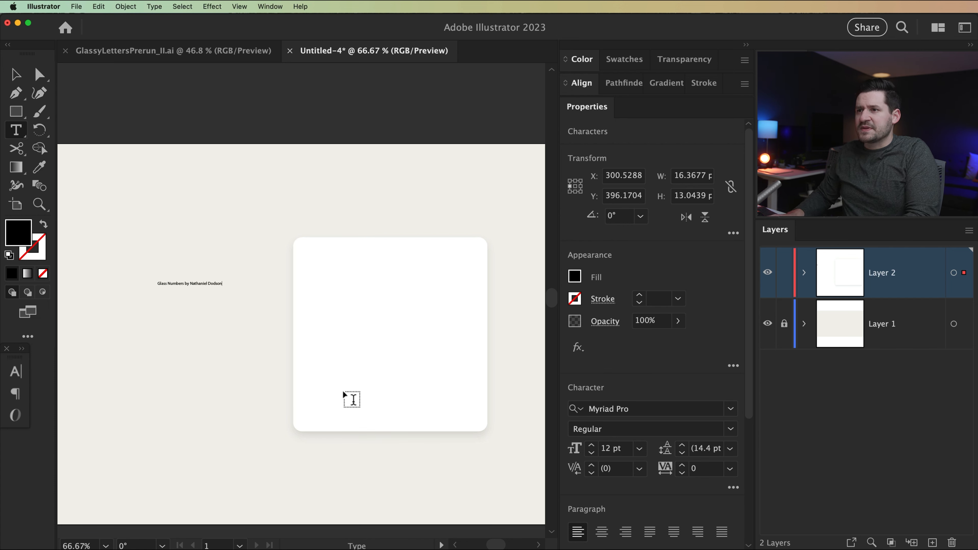
pyautogui.press('Escape')
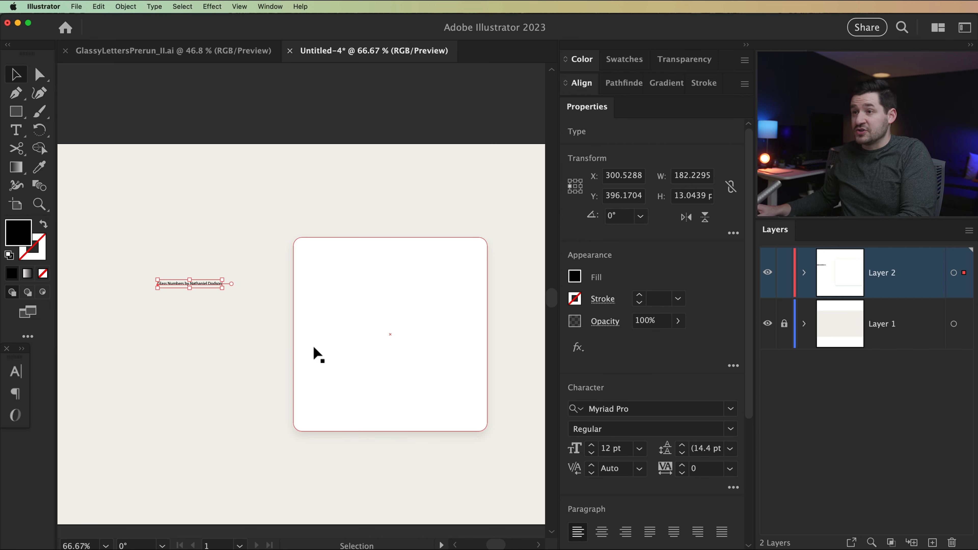
pyautogui.moveTo(214, 287); pyautogui.dragTo(240, 267)
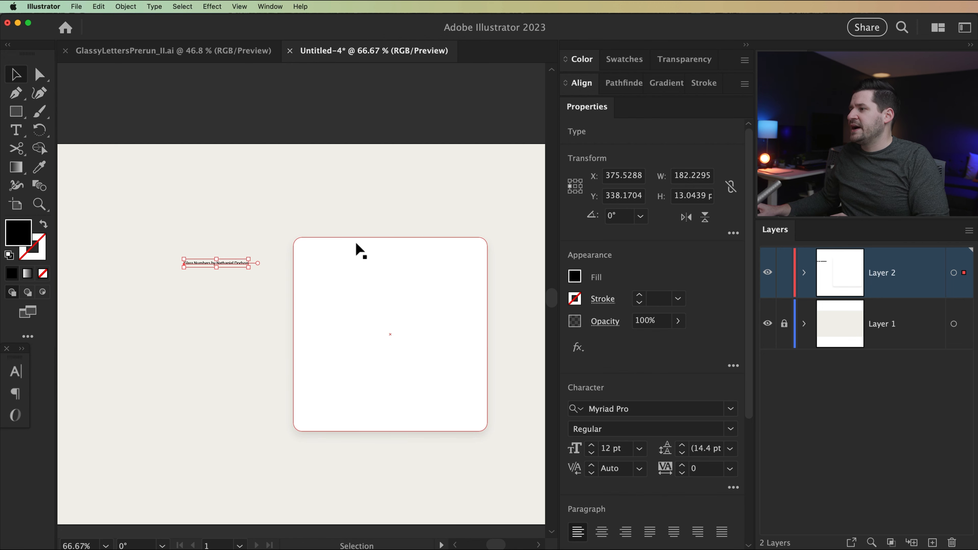
# Change the text line's font to Proxima Nova Light
pyautogui.click(645, 411)
pyautogui.write('Prox')
pyautogui.scroll(-1, 629, 493)
pyautogui.scroll(1, 630, 492)
pyautogui.scroll(-3, 631, 492)
pyautogui.scroll(1, 635, 493)
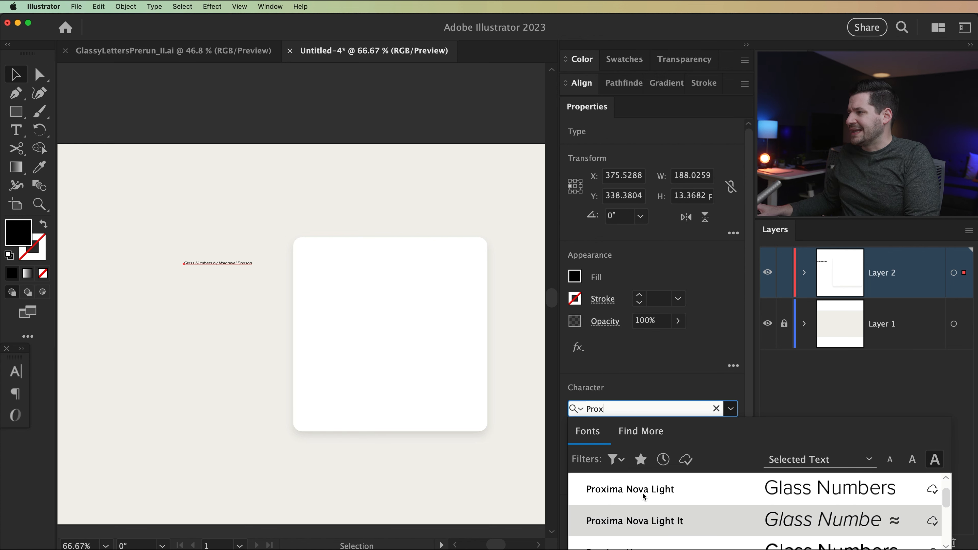
pyautogui.click(670, 490)
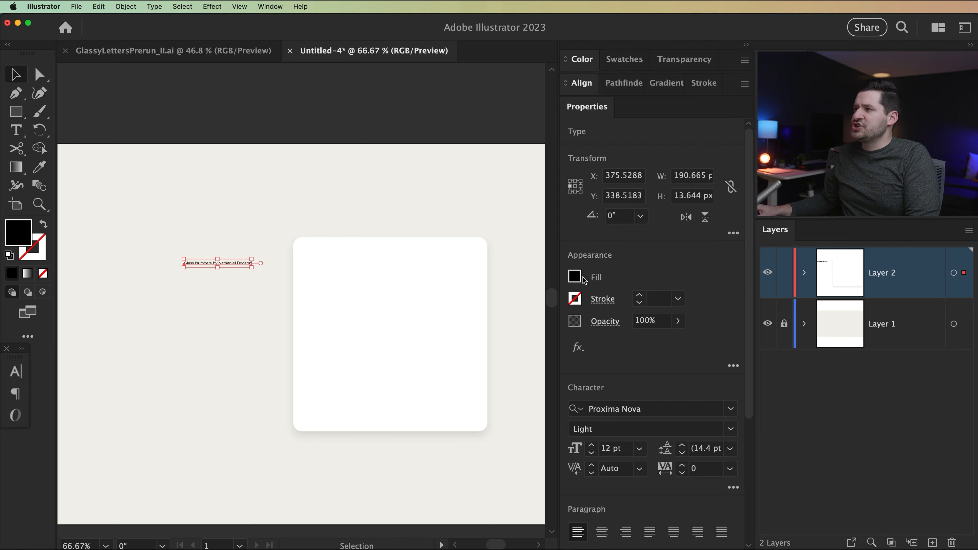
# Set the text's fill to a grey with 0% saturation and 40% brightness
pyautogui.doubleClick(20, 231)
pyautogui.moveTo(370, 189); pyautogui.dragTo(478, 238)
pyautogui.click(579, 388)
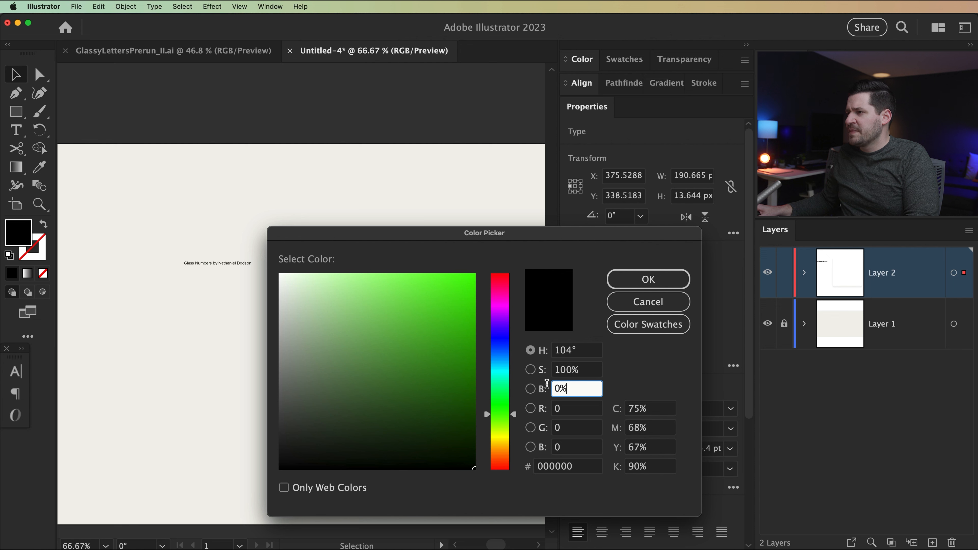
pyautogui.write('40')
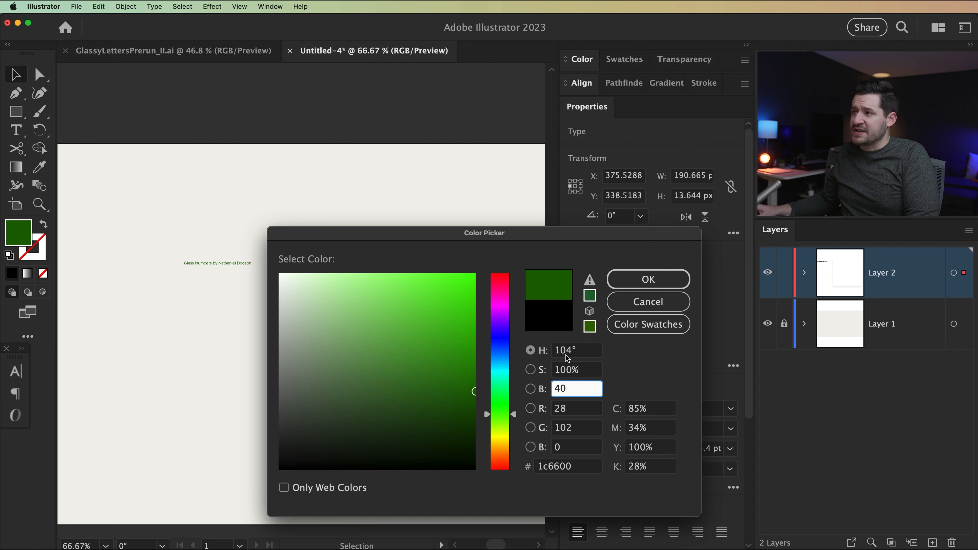
pyautogui.click(585, 369)
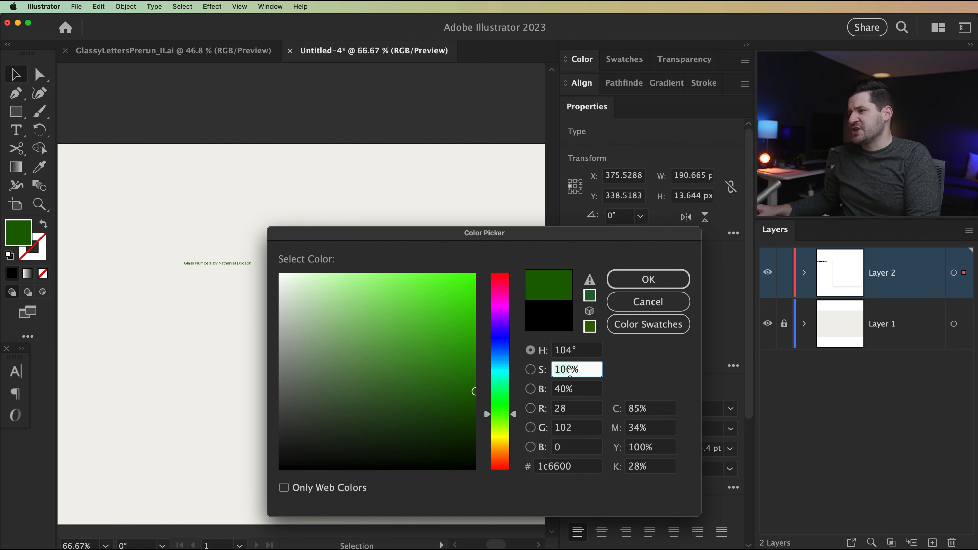
pyautogui.press('BackSpace')
pyautogui.press('BackSpace')
pyautogui.press('BackSpace')
pyautogui.press('BackSpace')
pyautogui.write('0')
pyautogui.press('Tab')
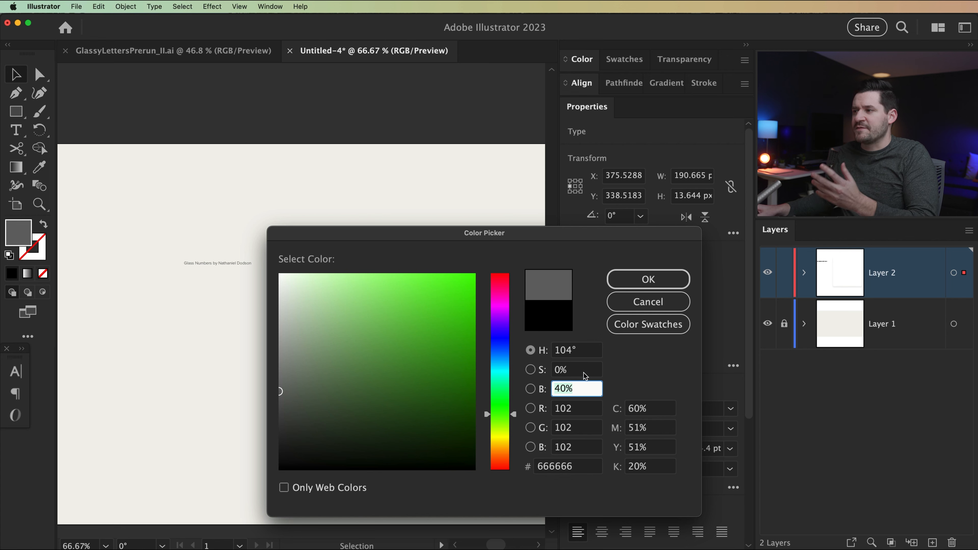
pyautogui.click(648, 279)
# Move the text line inside the card's upper-left corner and deselect it
pyautogui.moveTo(230, 265); pyautogui.dragTo(355, 254)
pyautogui.click(227, 349)
pyautogui.press('space')
pyautogui.moveTo(424, 341); pyautogui.dragTo(359, 345)
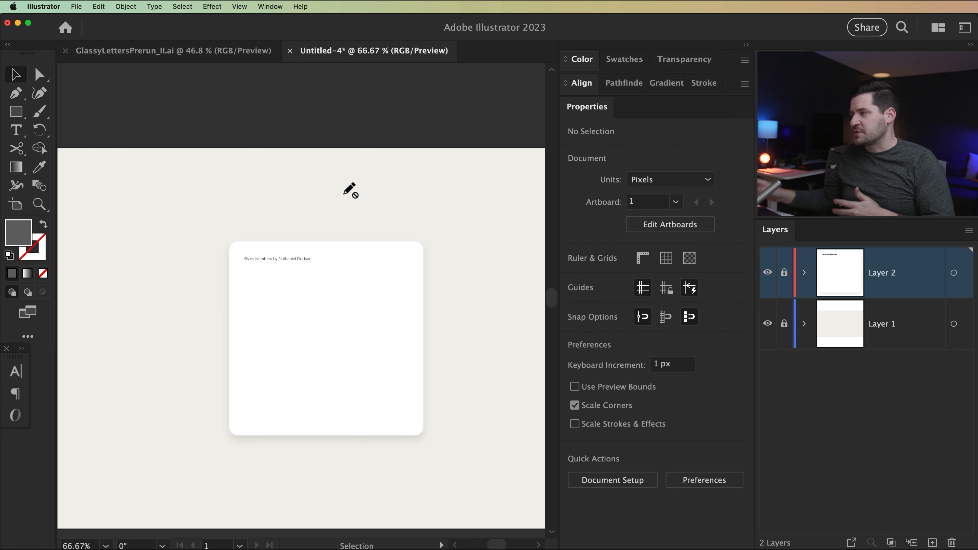
# Add a new layer above the card layer and create a 300 × 300 px square on it
pyautogui.click(932, 542)
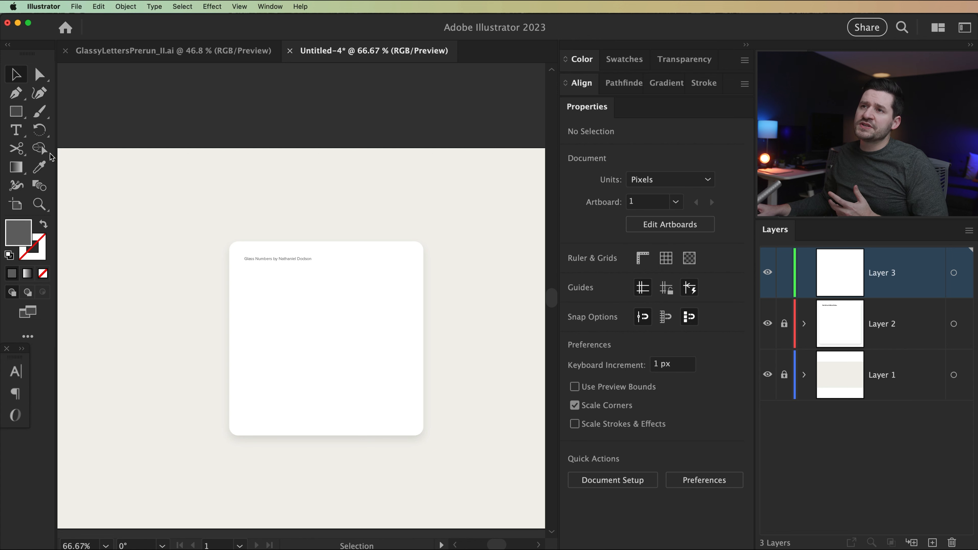
pyautogui.click(19, 114)
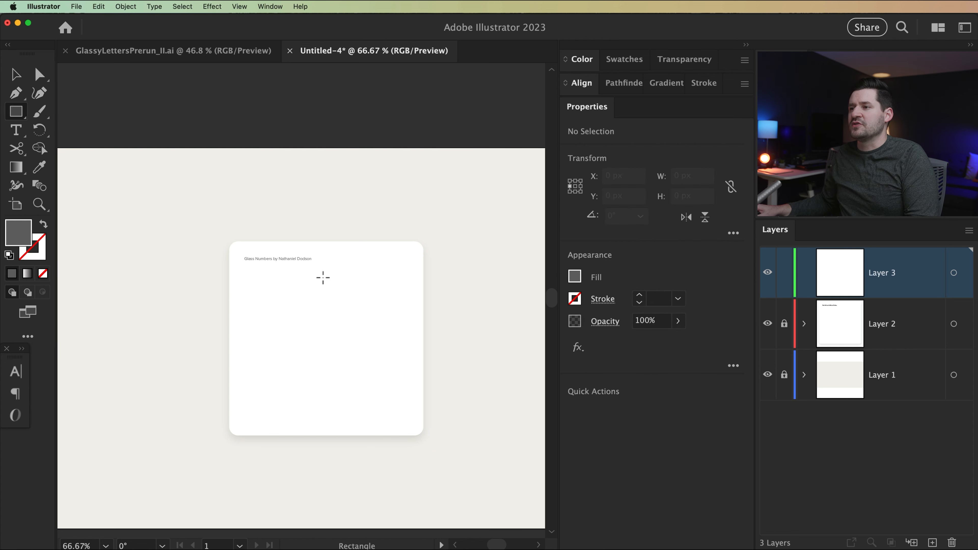
pyautogui.click(312, 337)
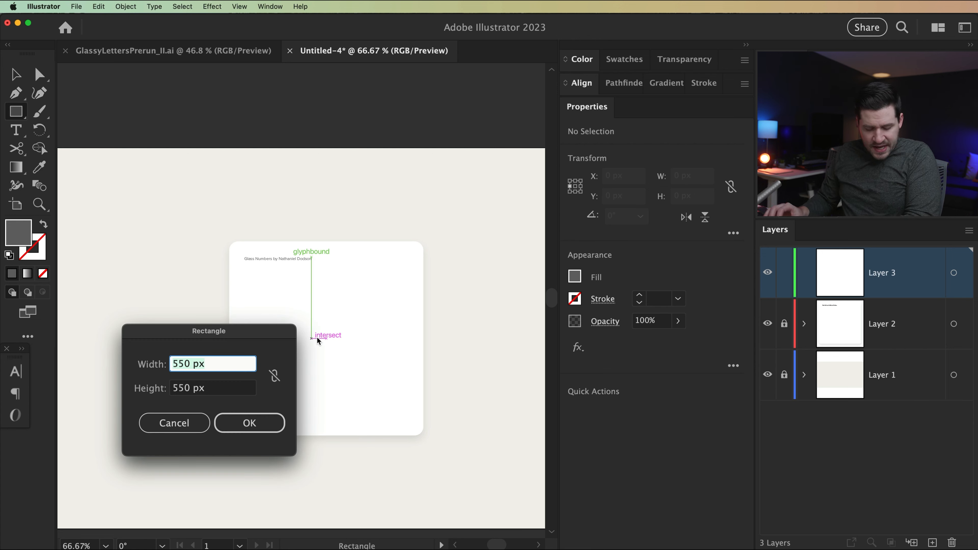
pyautogui.write('300')
pyautogui.press('Tab')
pyautogui.write('300')
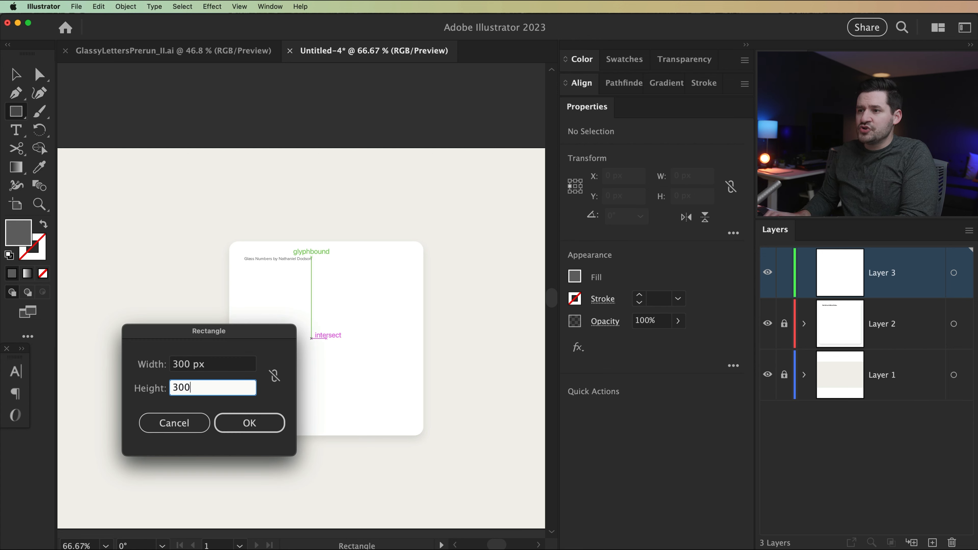
pyautogui.press('Return')
# Center the grey square on the white card at X 810 px, Y 540 px
pyautogui.press('v')
pyautogui.moveTo(388, 406); pyautogui.dragTo(354, 368)
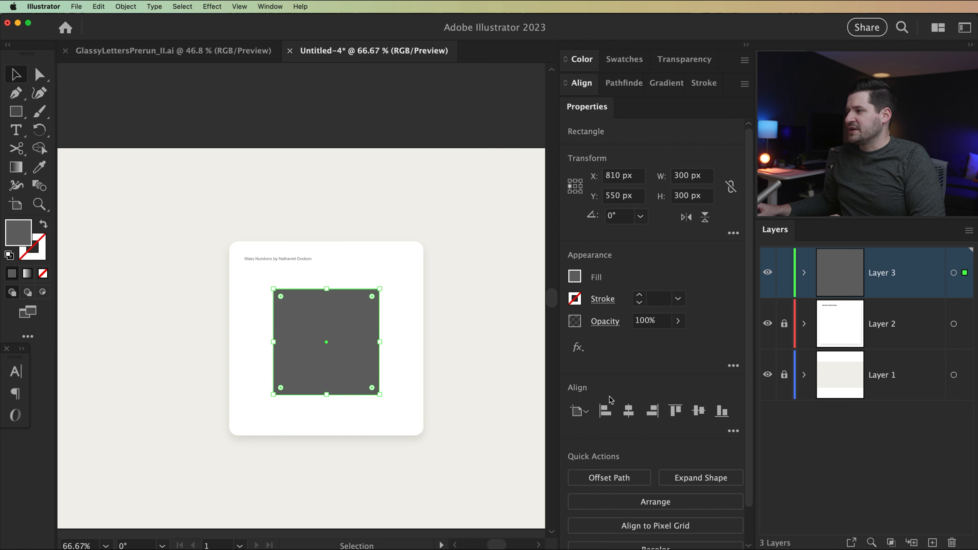
pyautogui.hotkey('shift', 'Up')
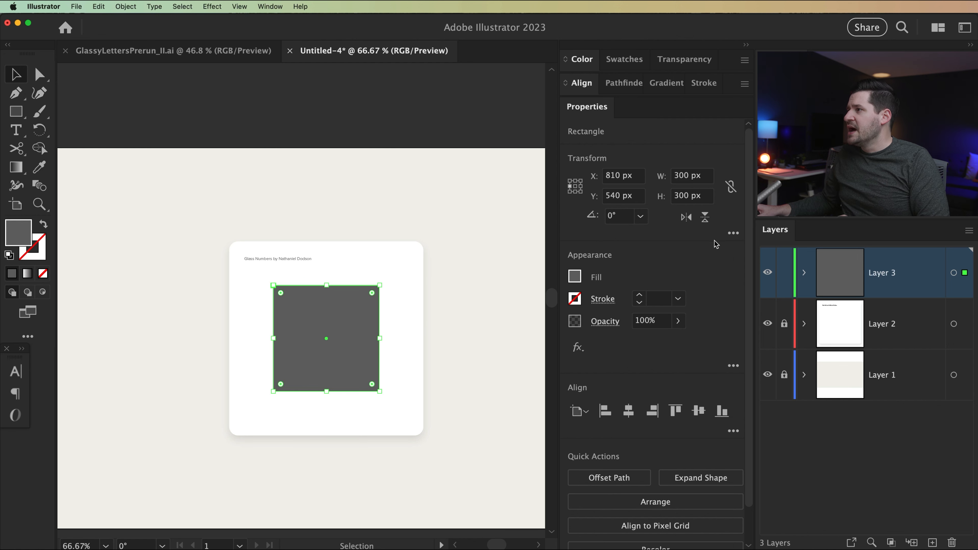
# Round all of the square's corners to 60 px, give it a white-to-black gradient fill, and expand its layer
pyautogui.click(733, 233)
pyautogui.click(616, 301)
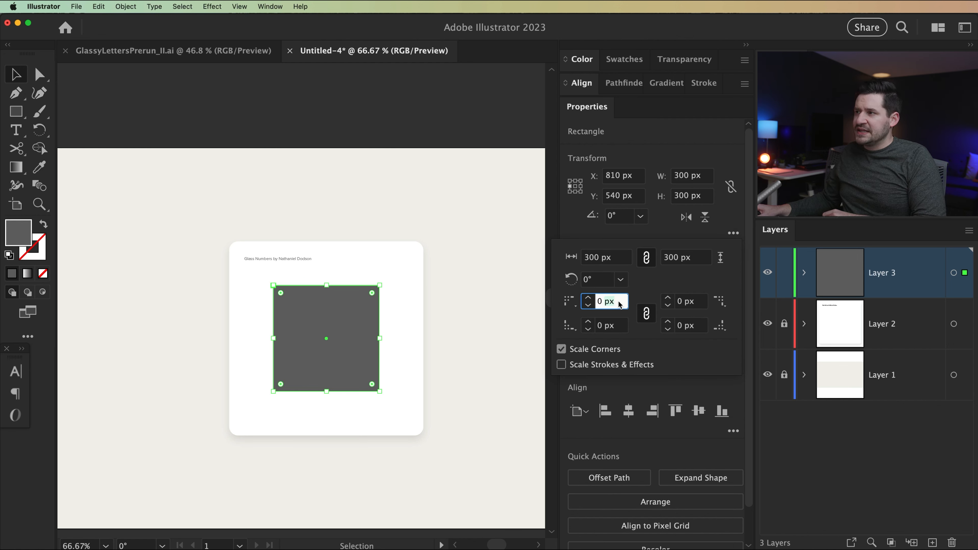
pyautogui.press('super+a')
pyautogui.write('60')
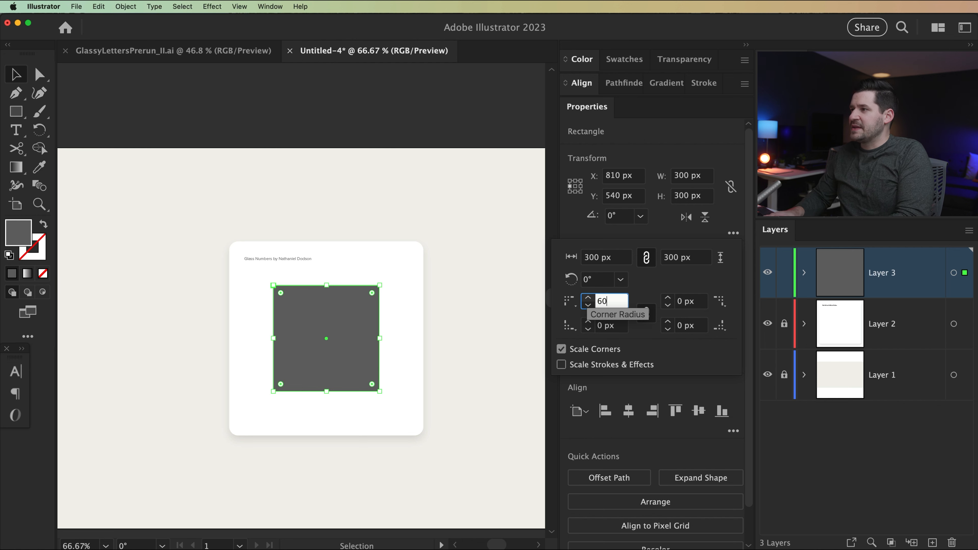
pyautogui.press('Tab')
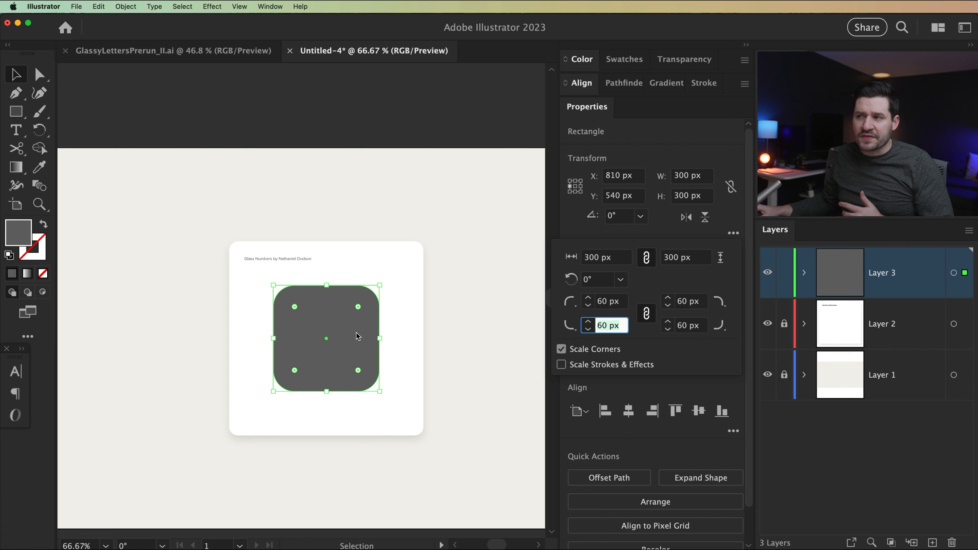
pyautogui.click(470, 269)
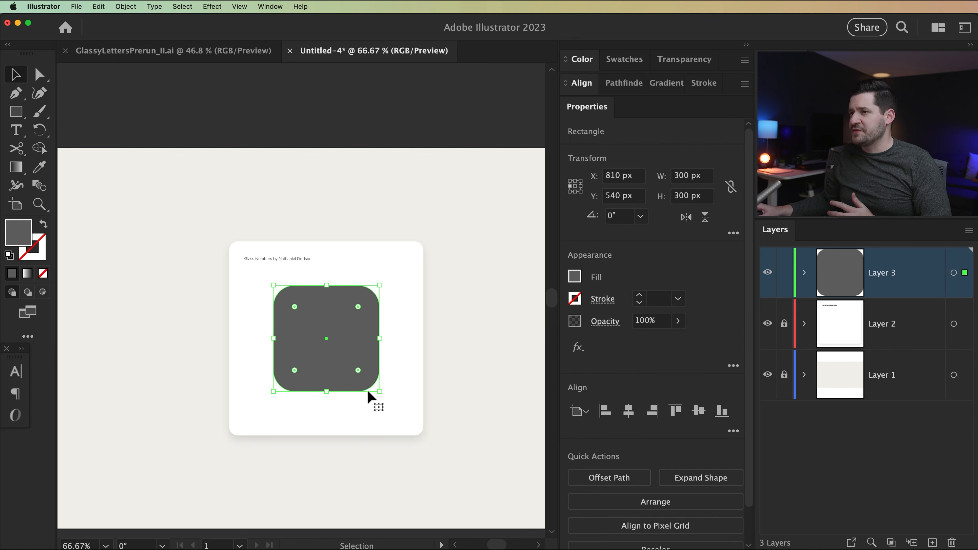
pyautogui.click(28, 273)
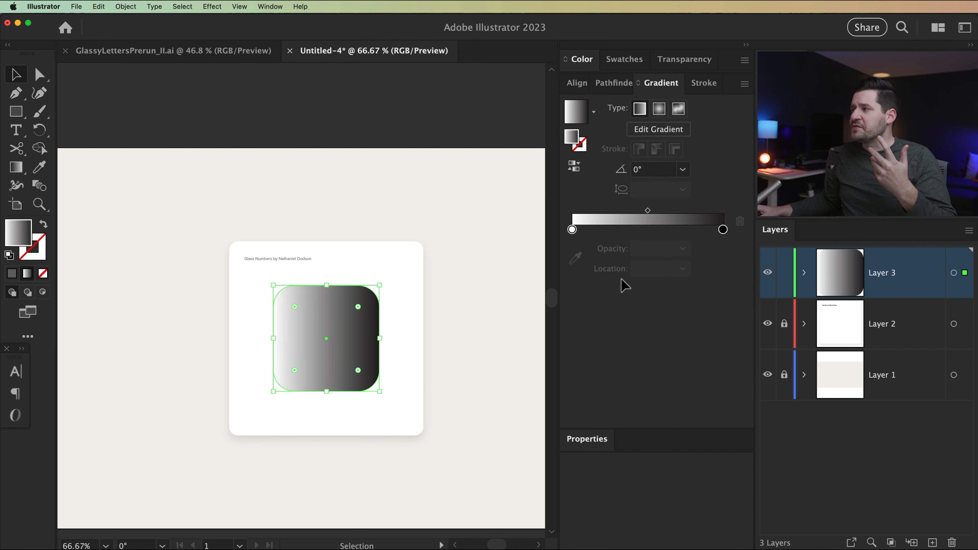
pyautogui.click(802, 275)
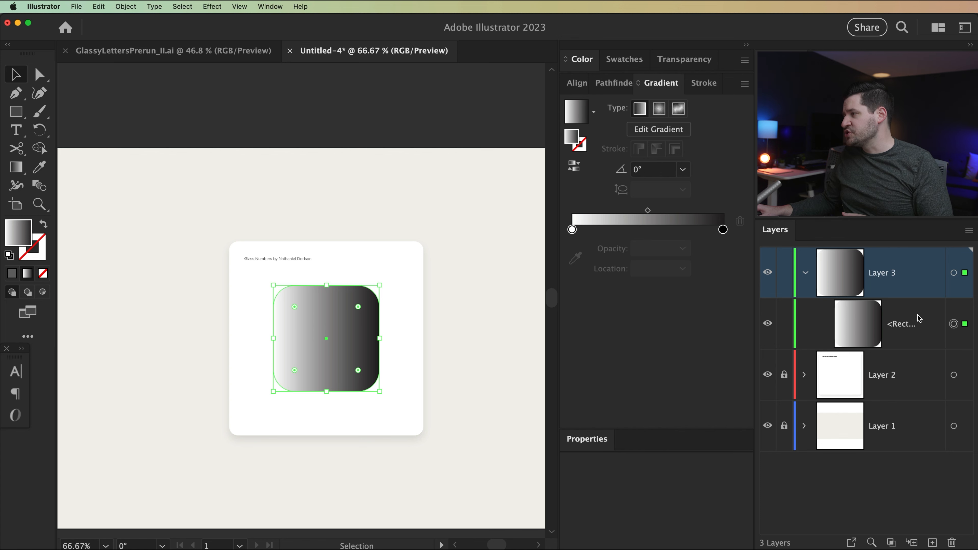
# Switch to Chrome, browse the Coolors gradients page and copy the dark purple 432371 from the purple-to-orange gradient
pyautogui.press('super+Tab')
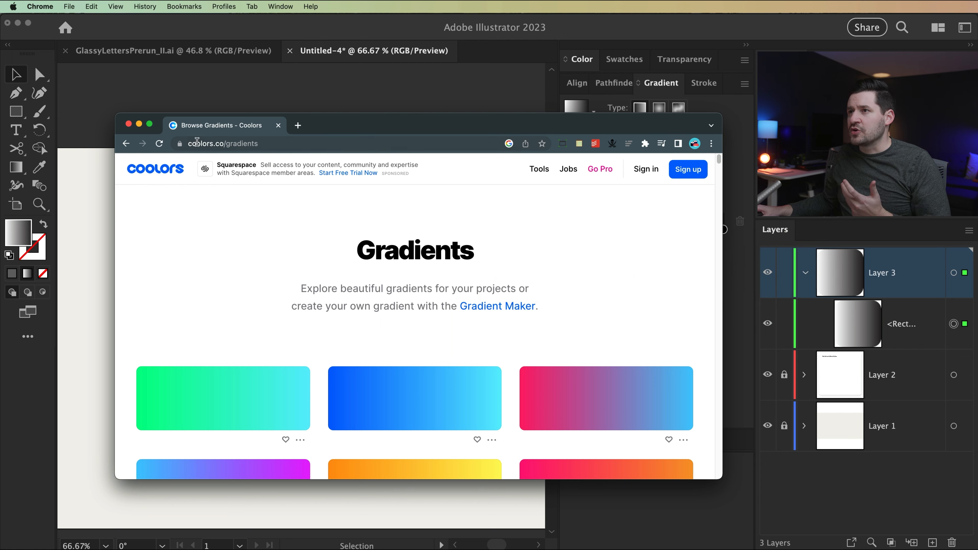
pyautogui.moveTo(421, 126); pyautogui.dragTo(402, 128)
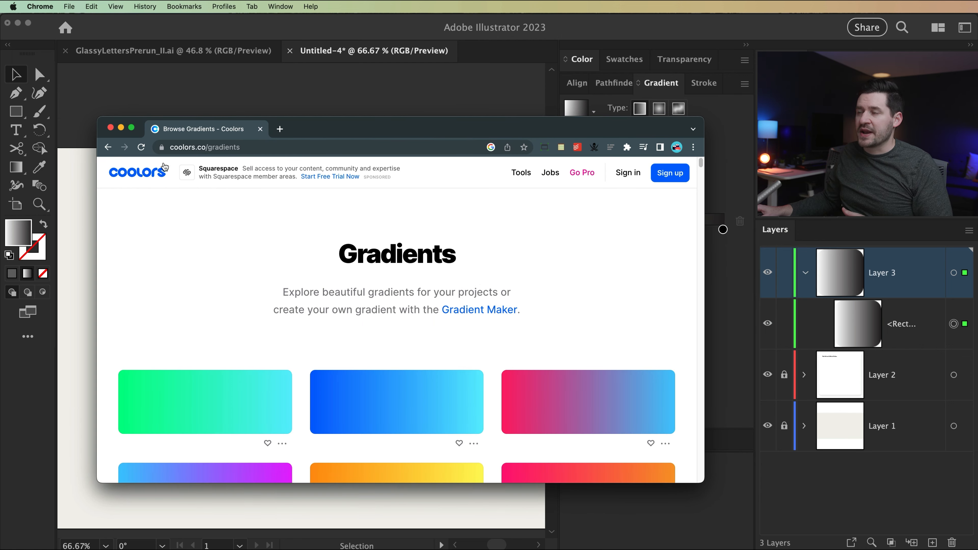
pyautogui.scroll(-15, 396, 309)
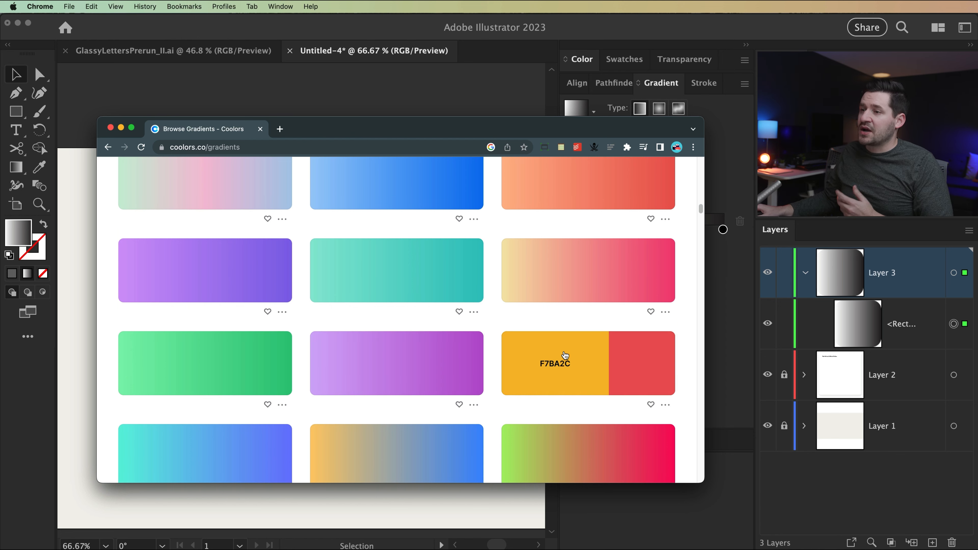
pyautogui.scroll(1, 358, 353)
pyautogui.scroll(3, 360, 365)
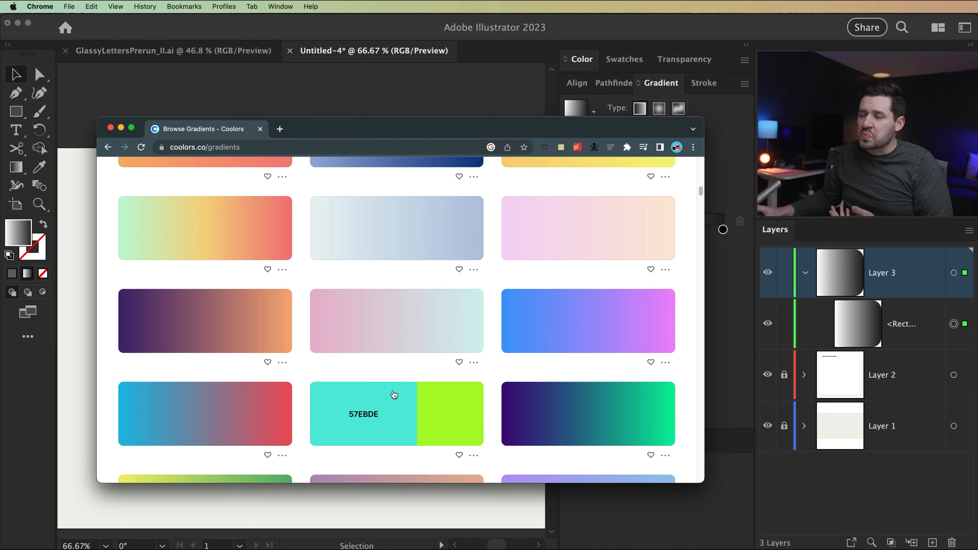
pyautogui.scroll(10, 398, 381)
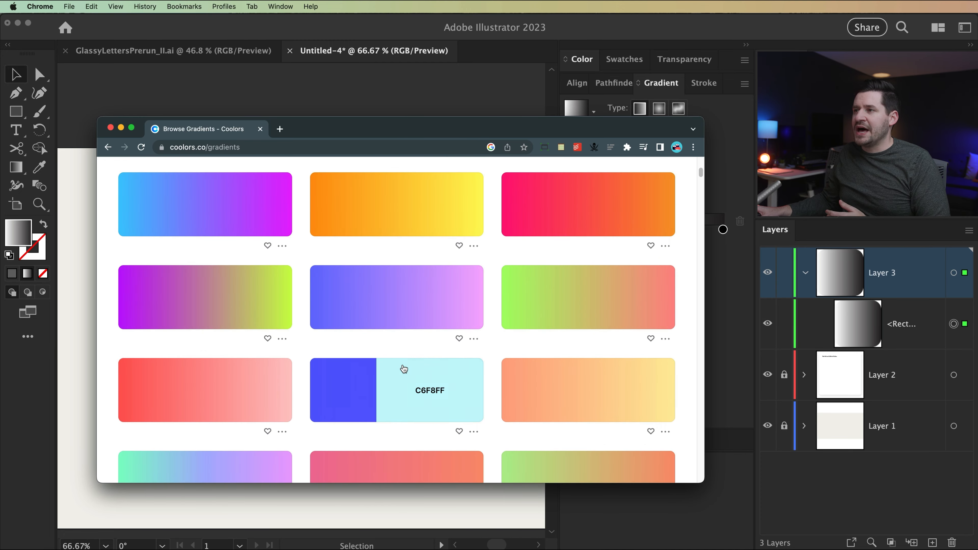
pyautogui.scroll(-10, 399, 370)
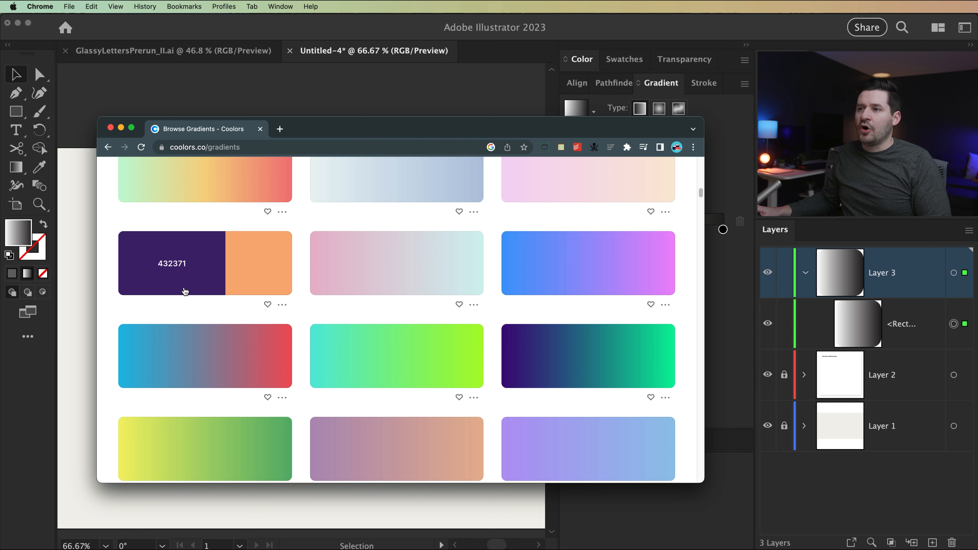
pyautogui.click(169, 266)
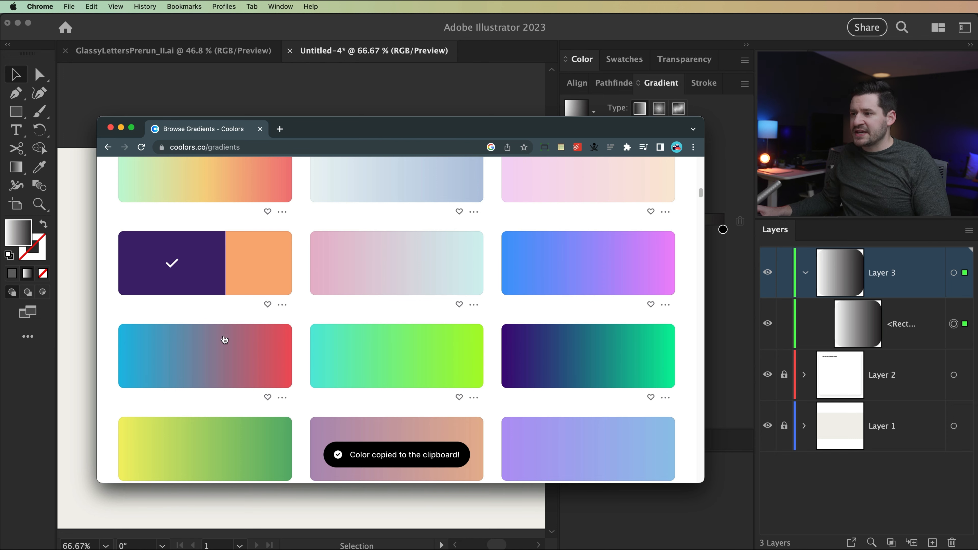
# Return to Illustrator and set the gradient's white stop to the copied purple 432371 in RGB mode
pyautogui.click(422, 515)
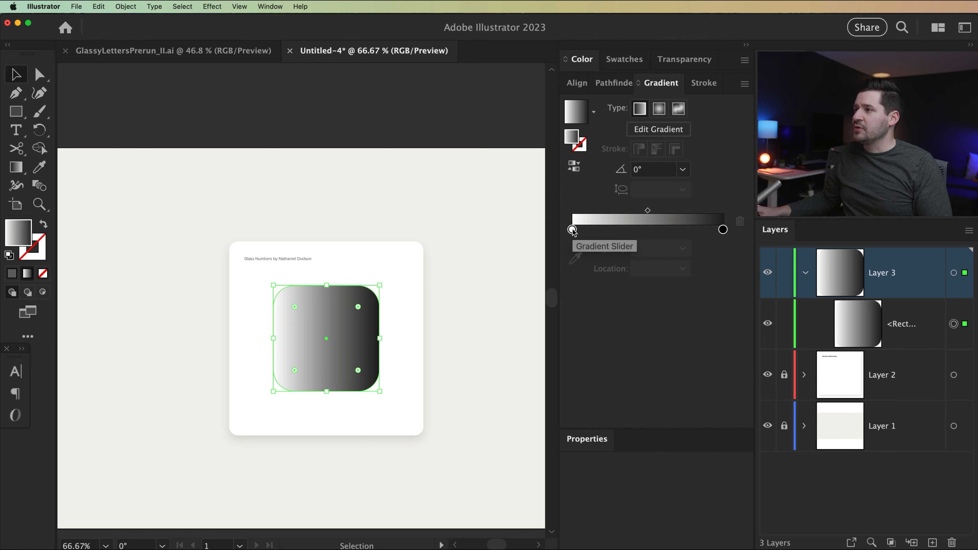
pyautogui.doubleClick(572, 230)
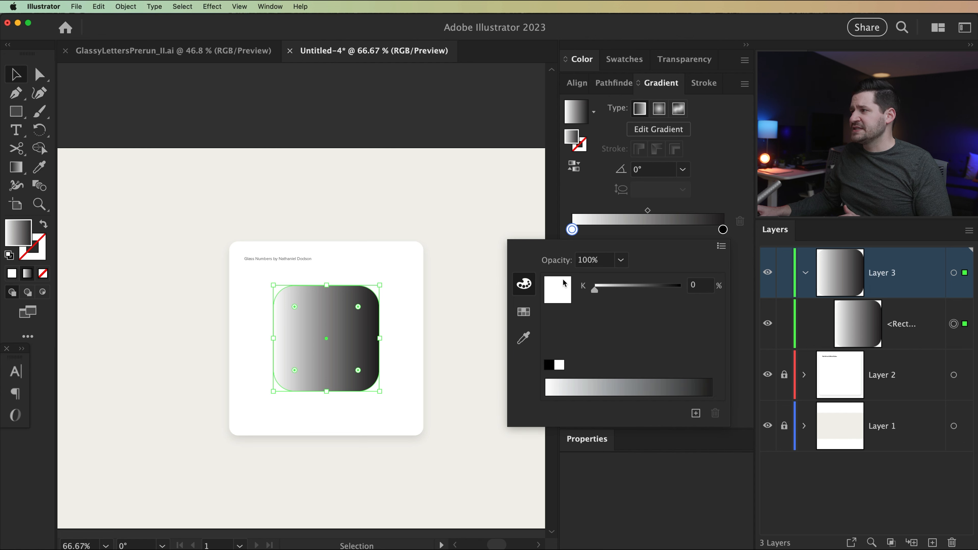
pyautogui.click(722, 248)
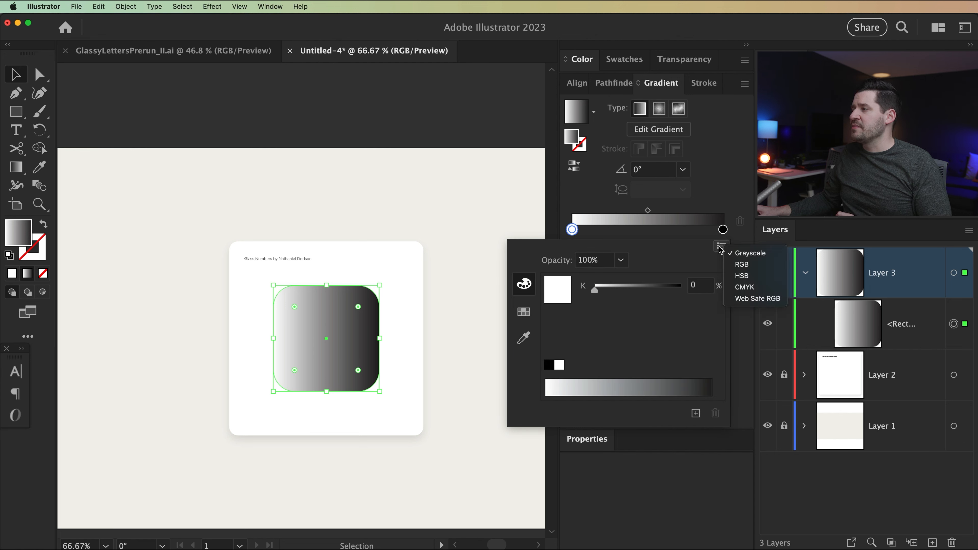
pyautogui.click(740, 265)
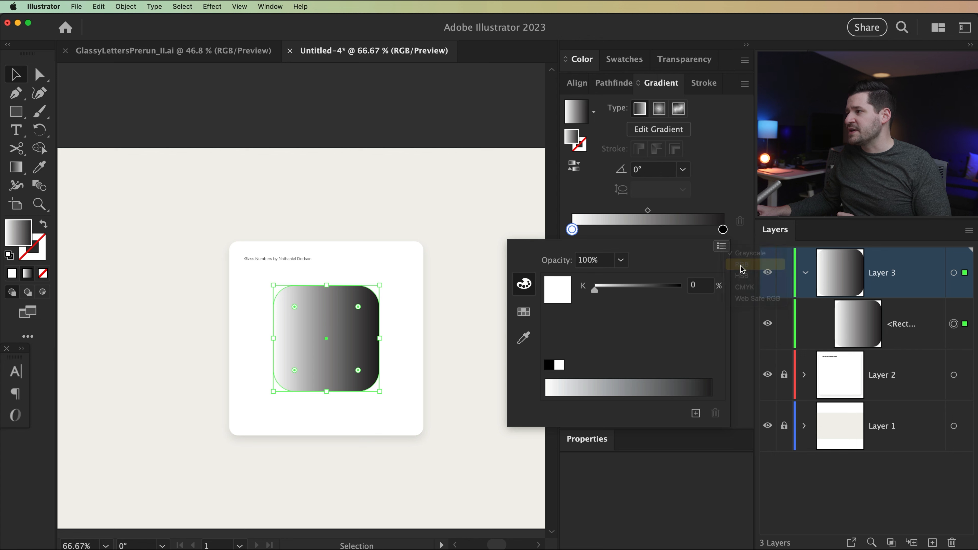
pyautogui.click(674, 366)
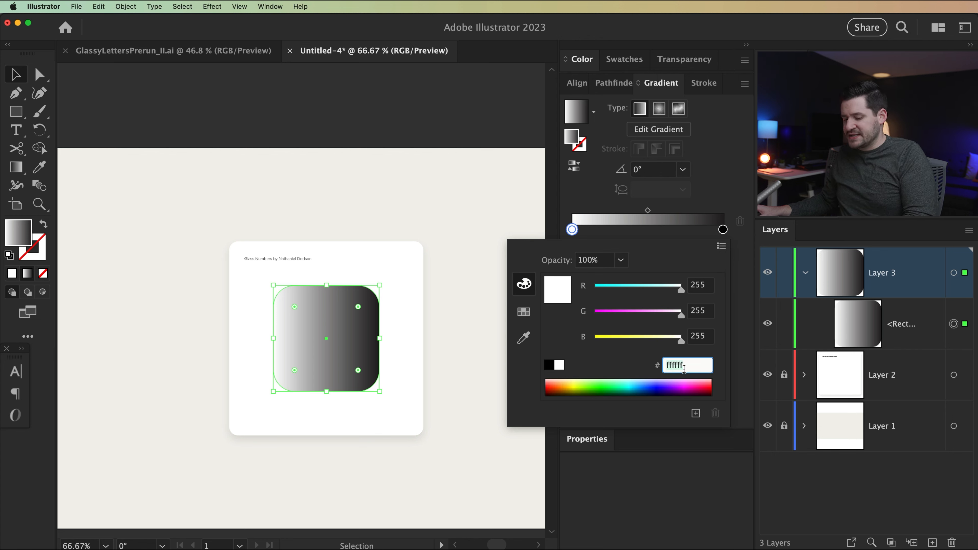
pyautogui.press('super+v')
pyautogui.press('Return')
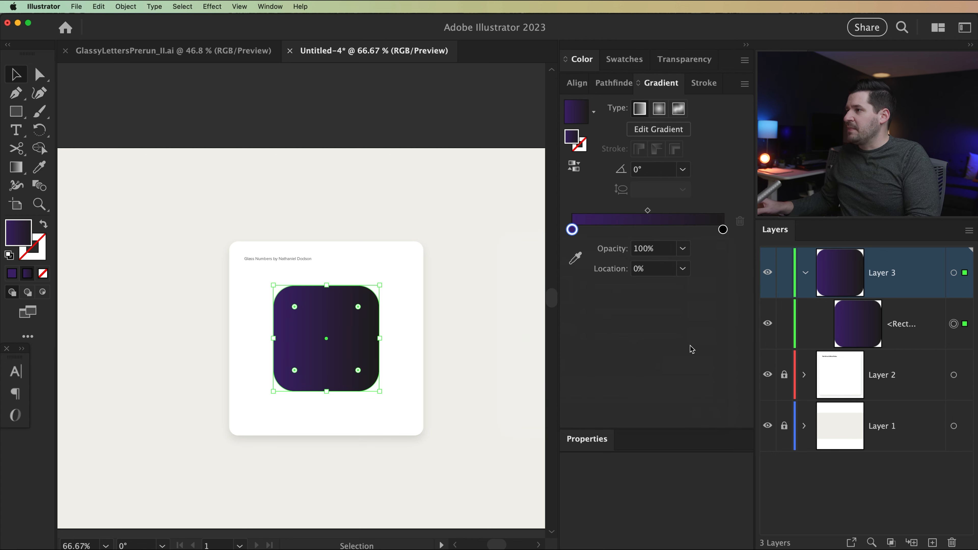
# Copy the orange FAAE7B from the same Coolors gradient in Chrome and switch back to Illustrator
pyautogui.press('super+Tab')
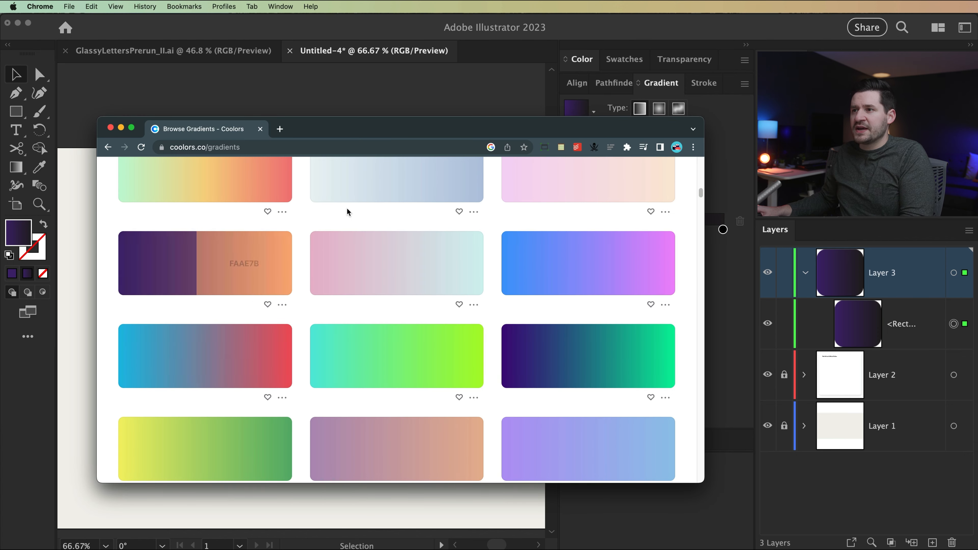
pyautogui.click(277, 266)
pyautogui.press('super+Tab')
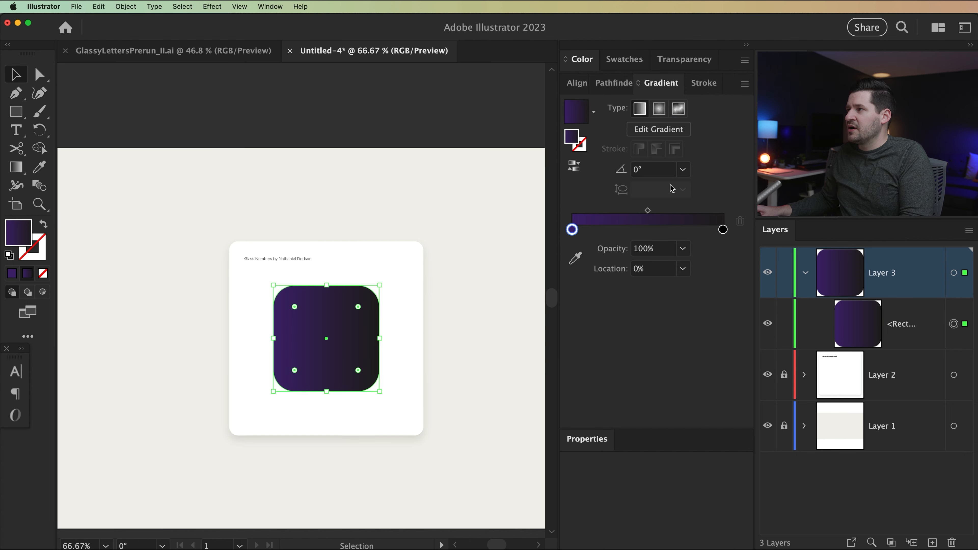
# Set the gradient's black stop to the copied orange FAAE7B in RGB mode
pyautogui.doubleClick(722, 230)
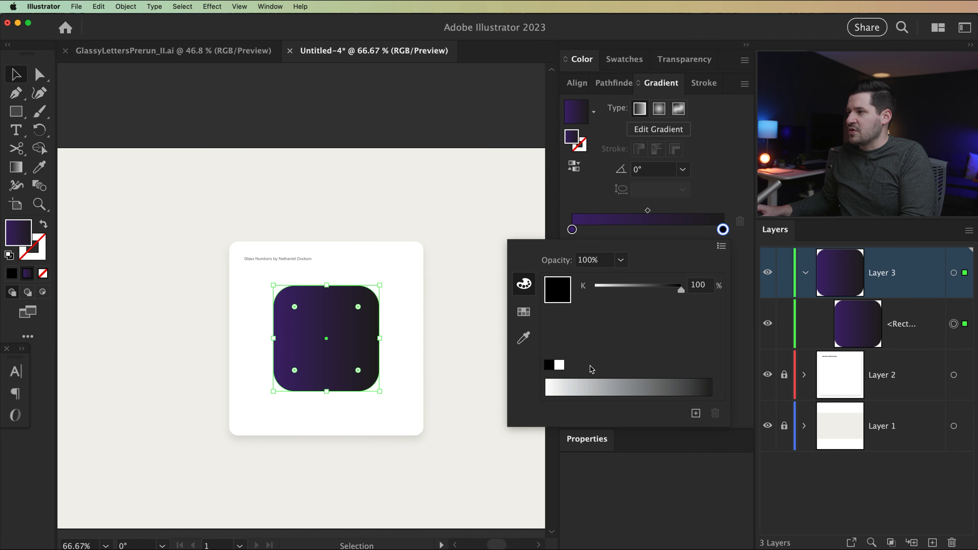
pyautogui.click(721, 247)
pyautogui.click(739, 265)
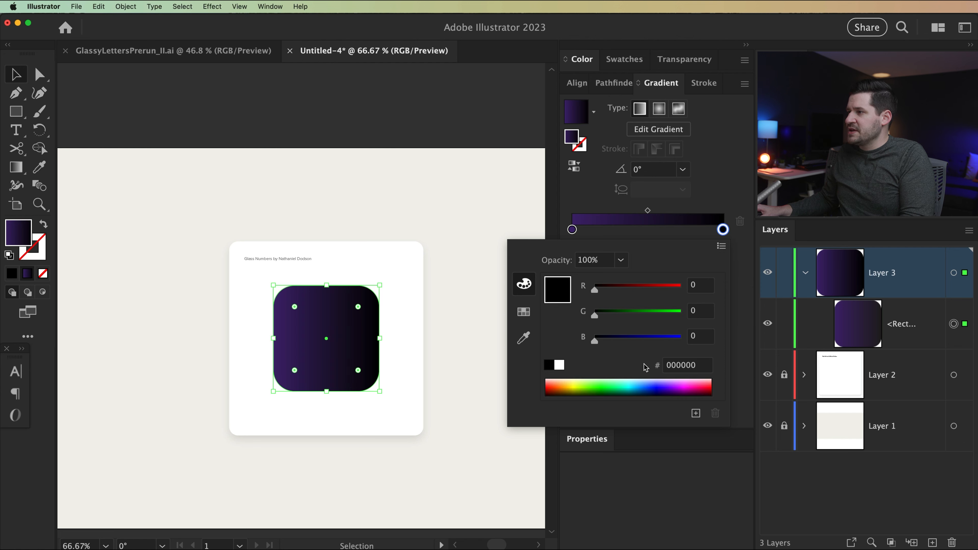
pyautogui.click(689, 372)
pyautogui.press('super+v')
pyautogui.press('Tab')
pyautogui.click(611, 198)
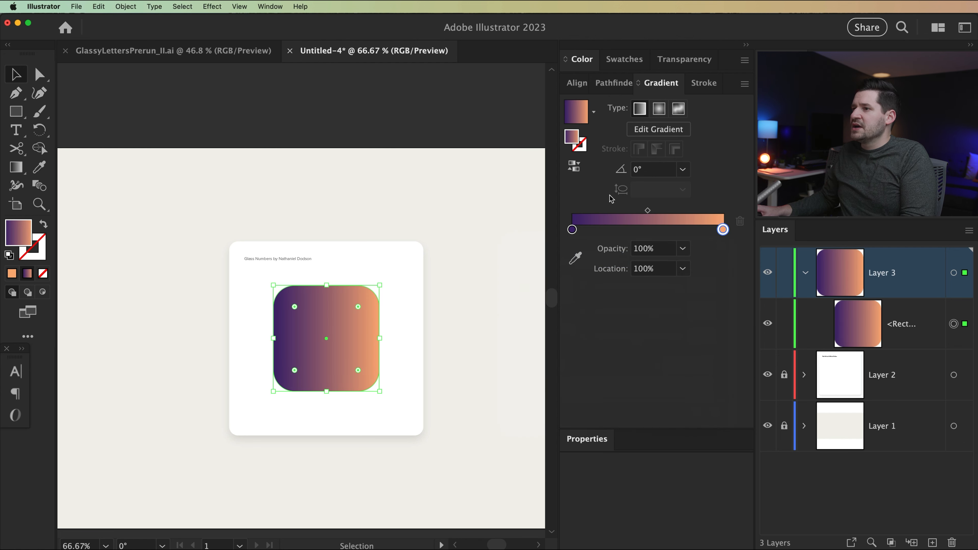
# Set the square's gradient angle to 90° and extend its orange end slightly above the square's upper edge
pyautogui.click(645, 170)
pyautogui.write('90')
pyautogui.press('Tab')
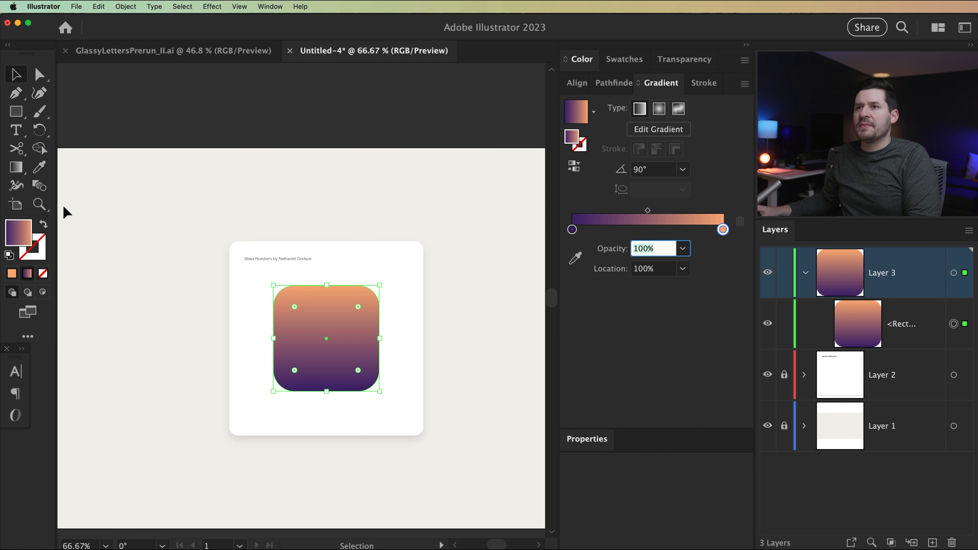
pyautogui.click(24, 169)
pyautogui.moveTo(327, 276); pyautogui.dragTo(326, 258)
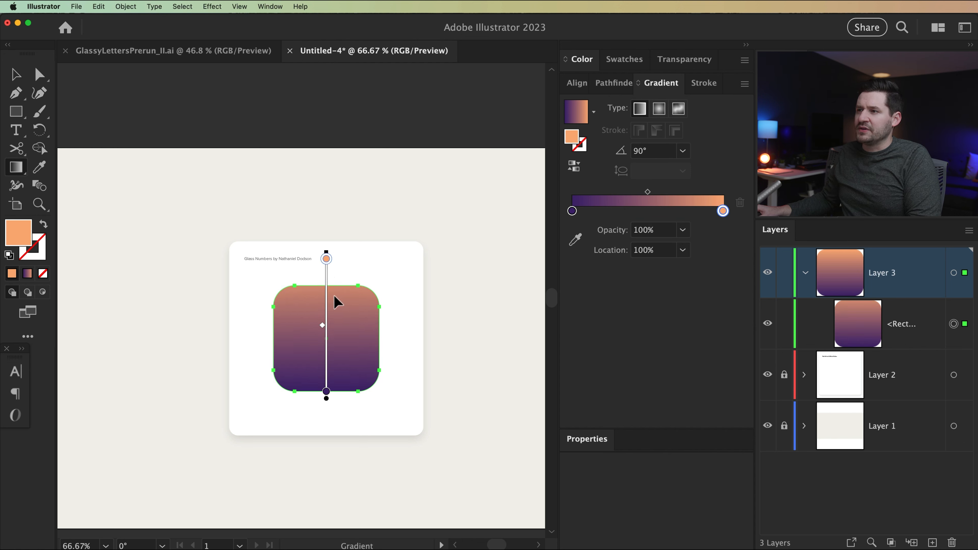
# Switch the purple gradient stop to HSB and darken it to about 23% brightness
pyautogui.click(327, 391)
pyautogui.doubleClick(573, 211)
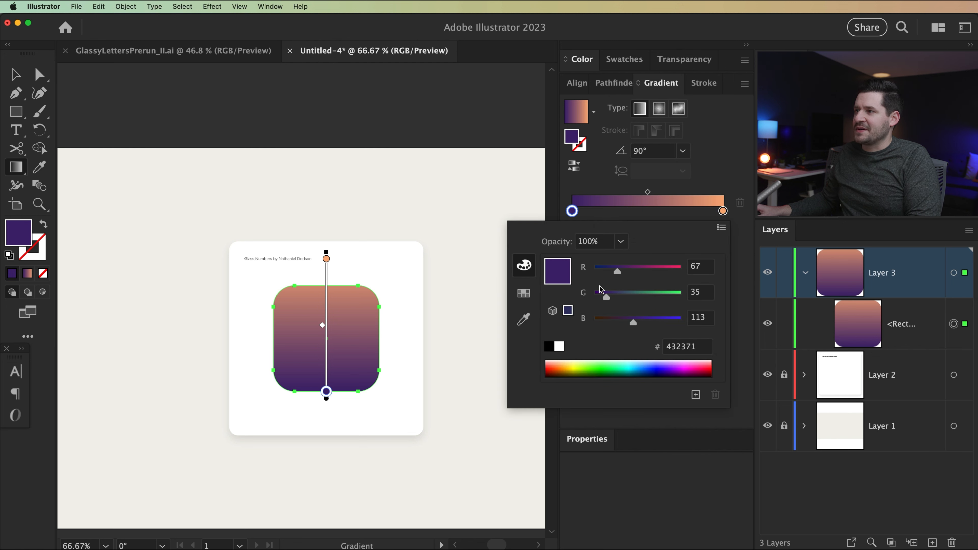
pyautogui.click(721, 227)
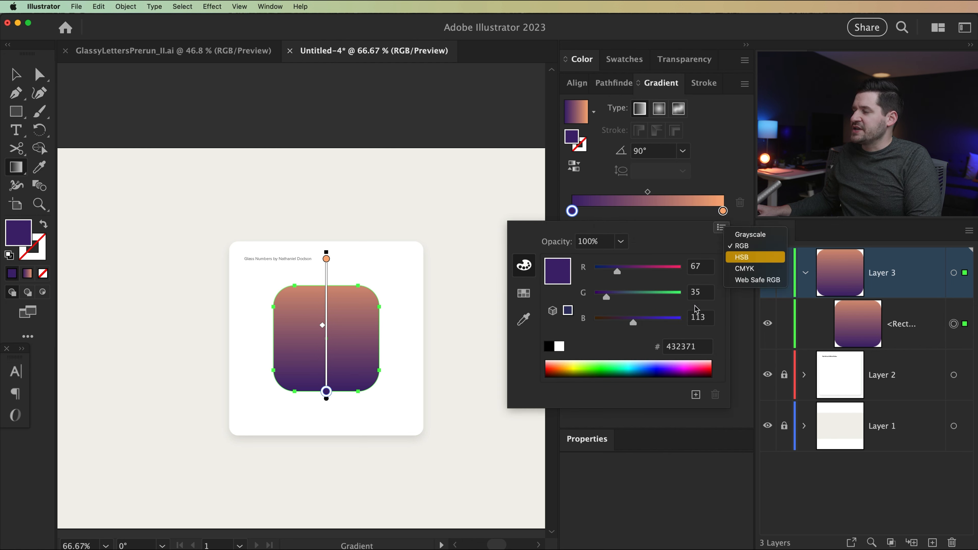
pyautogui.press('Return')
pyautogui.moveTo(626, 326); pyautogui.dragTo(618, 325)
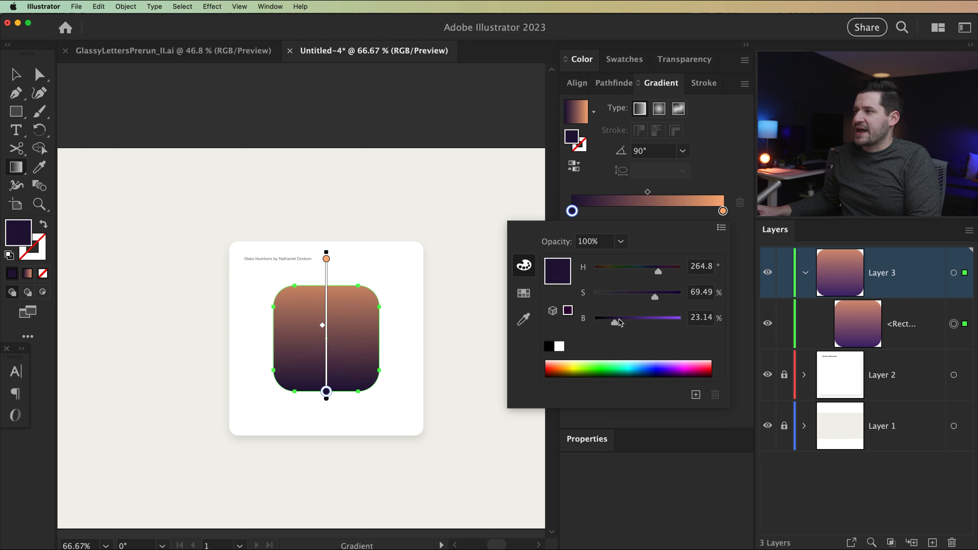
# Raise the saturation of the gradient's dark purple stop to reach 1F0B3B, and deselect the square
pyautogui.moveTo(662, 302); pyautogui.dragTo(667, 302)
pyautogui.click(479, 207)
pyautogui.press('v')
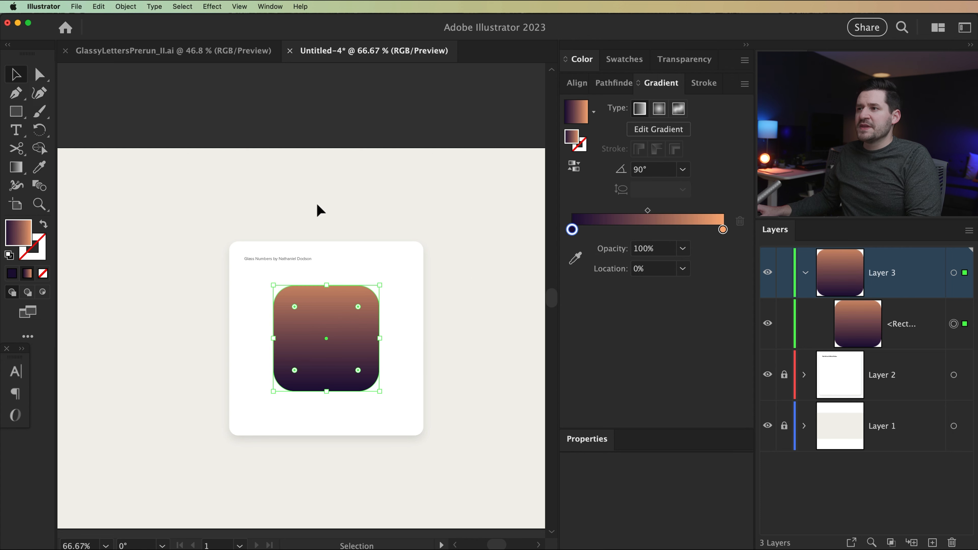
pyautogui.click(504, 334)
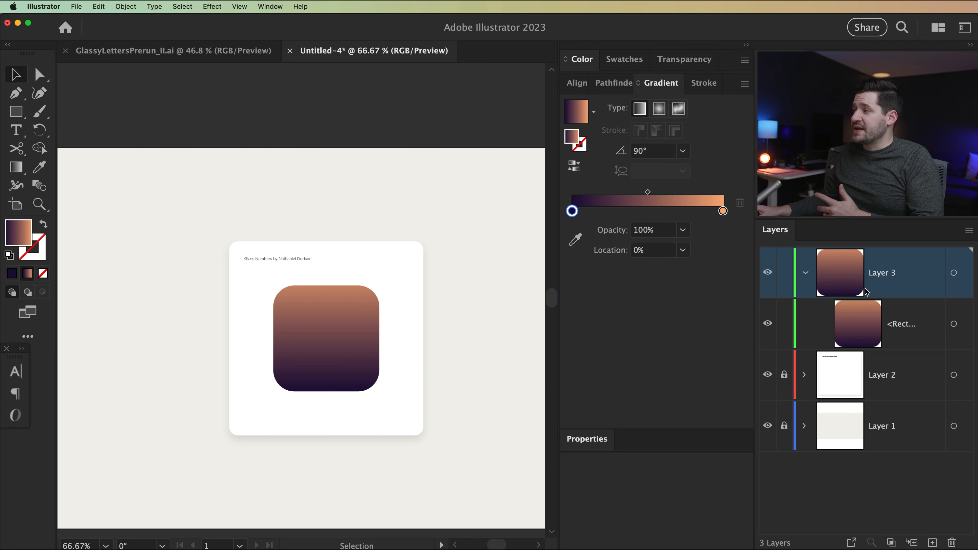
# Duplicate the purple-to-orange square in place in front of itself and lock the lower one
pyautogui.click(954, 323)
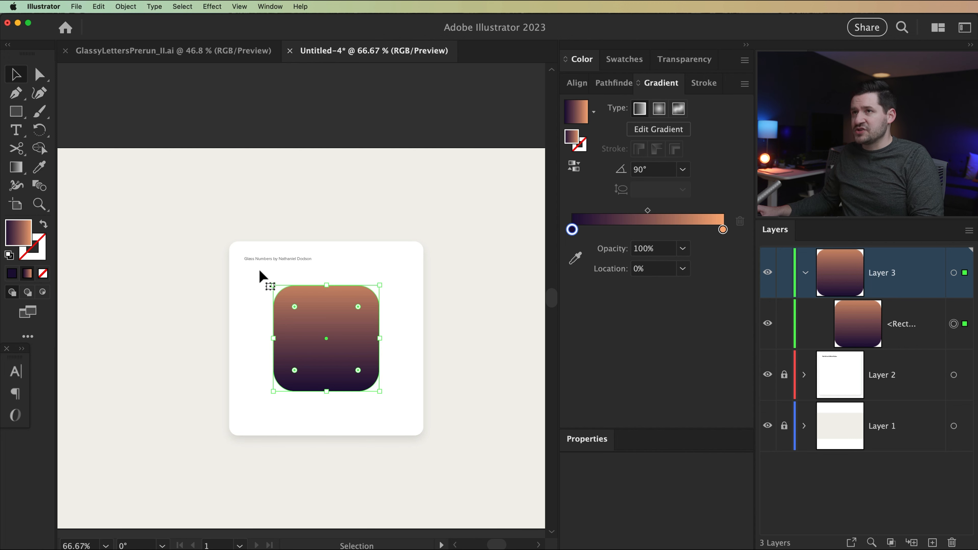
pyautogui.click(98, 7)
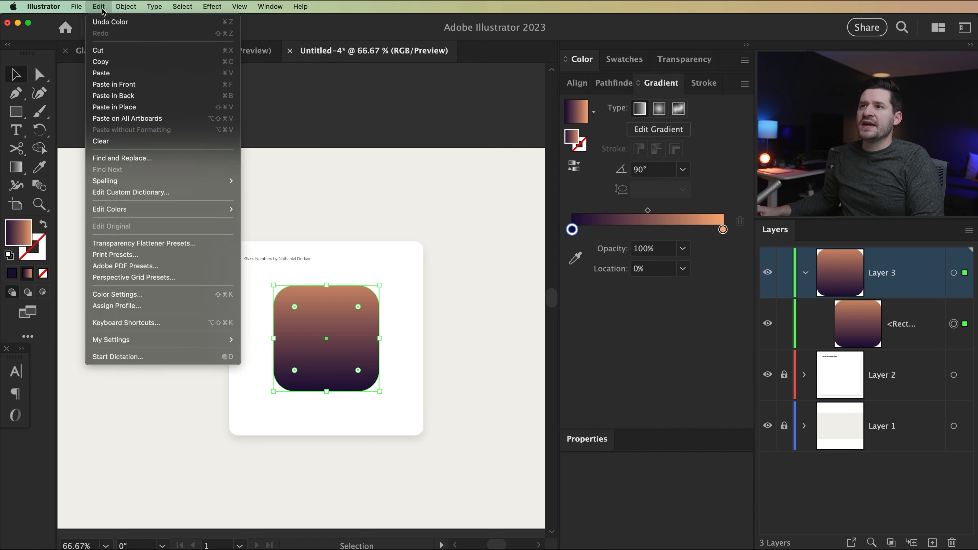
pyautogui.click(116, 96)
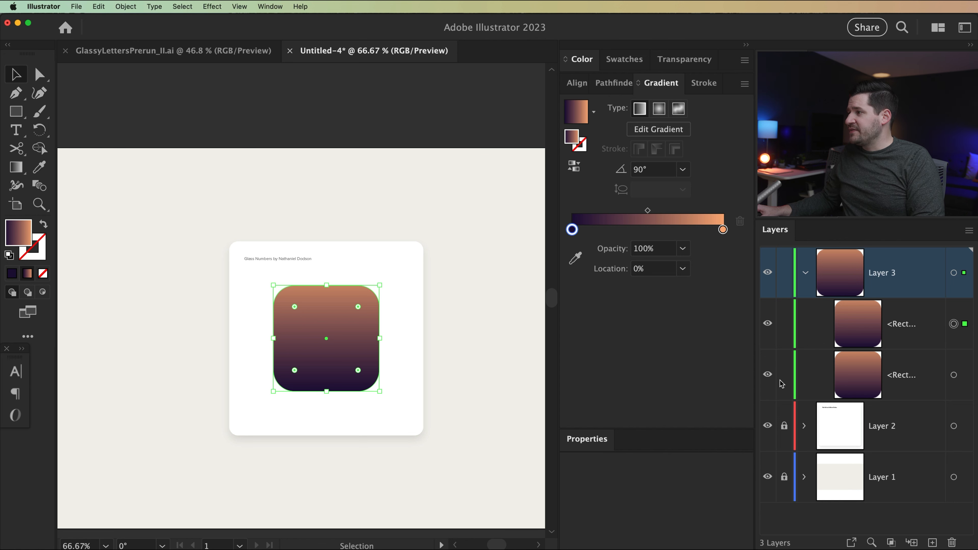
pyautogui.press('a')
# Copy the light cyan 9BF8F4 from the cyan-to-blue Coolors gradient in Chrome and switch back to Illustrator
pyautogui.press('super+Tab')
pyautogui.scroll(10, 361, 346)
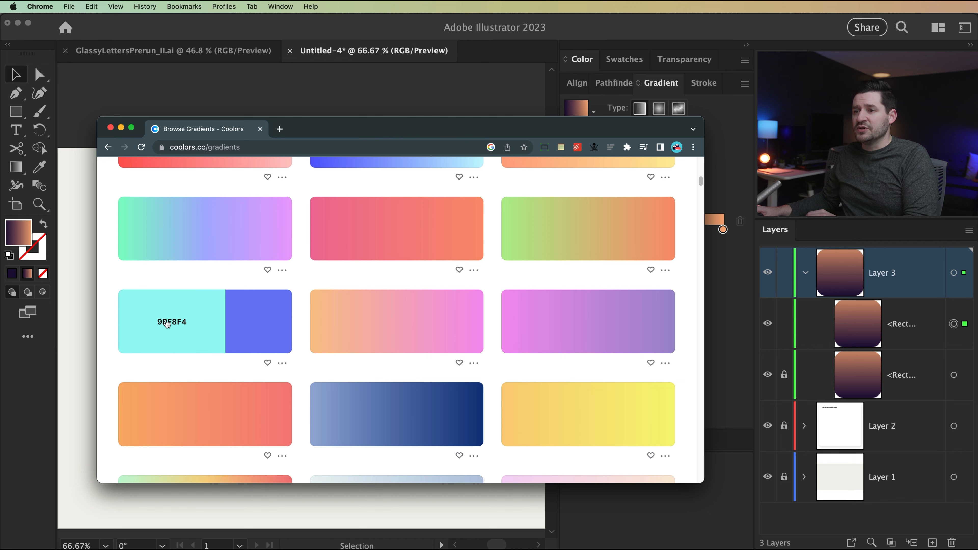
pyautogui.click(173, 330)
pyautogui.press('super+Tab')
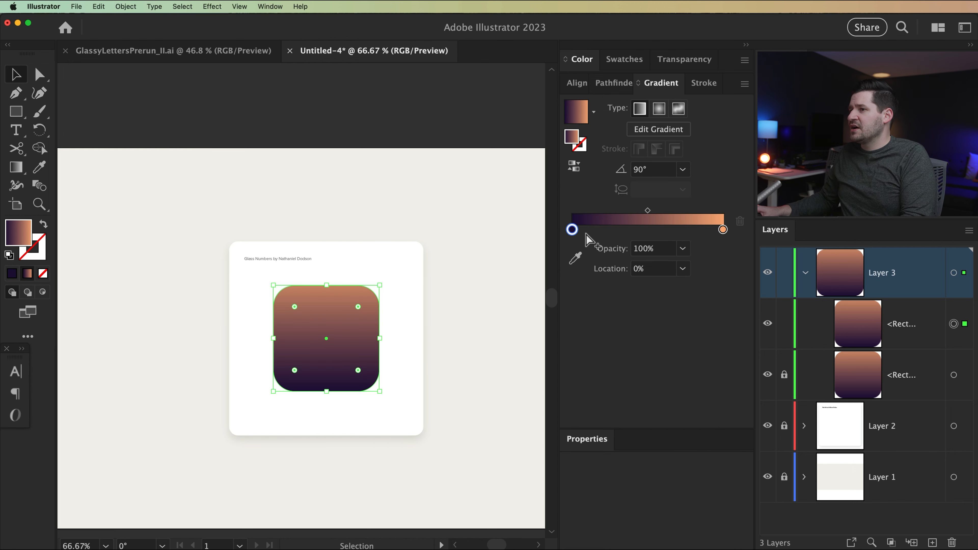
# Set the duplicated square's orange gradient stop to the copied 9BF8F4 in RGB mode
pyautogui.doubleClick(723, 230)
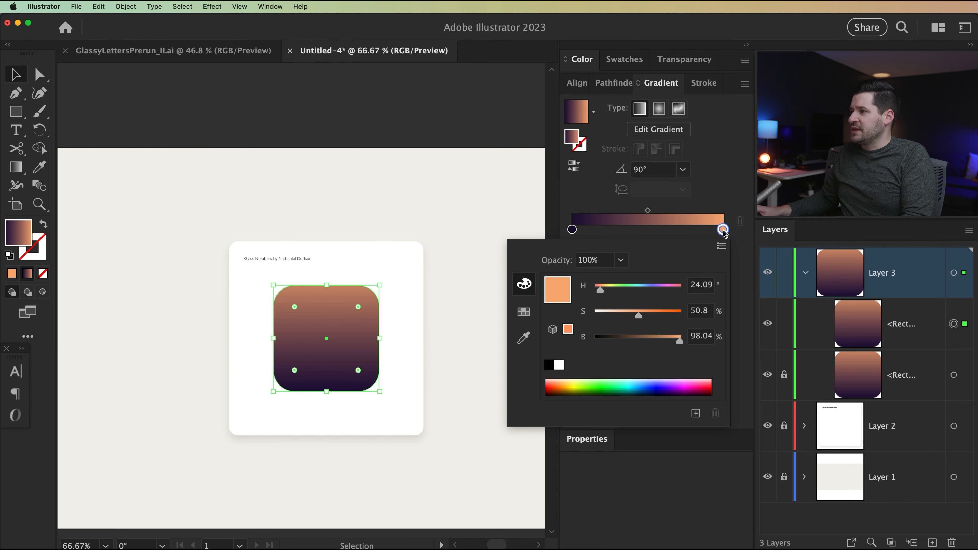
pyautogui.click(721, 245)
pyautogui.click(747, 274)
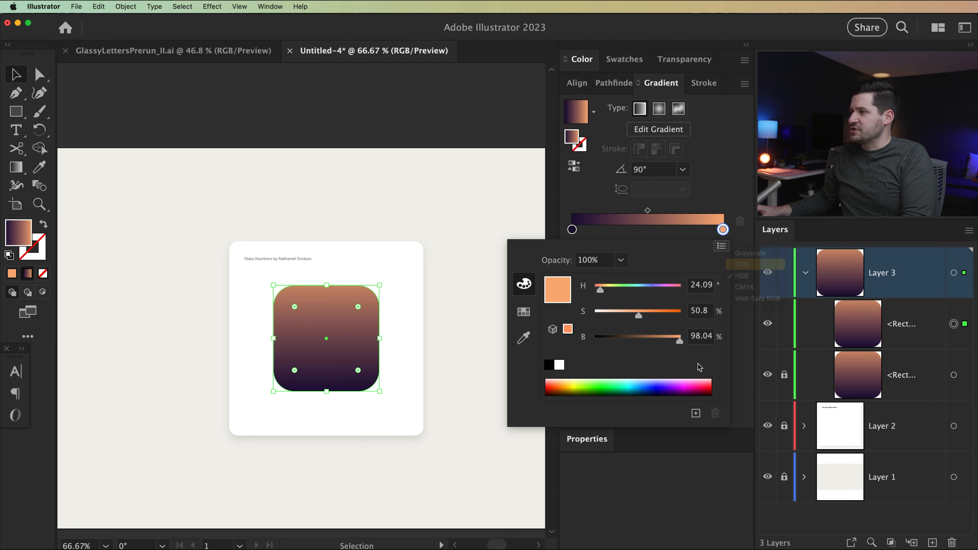
pyautogui.click(690, 367)
pyautogui.press('super+v')
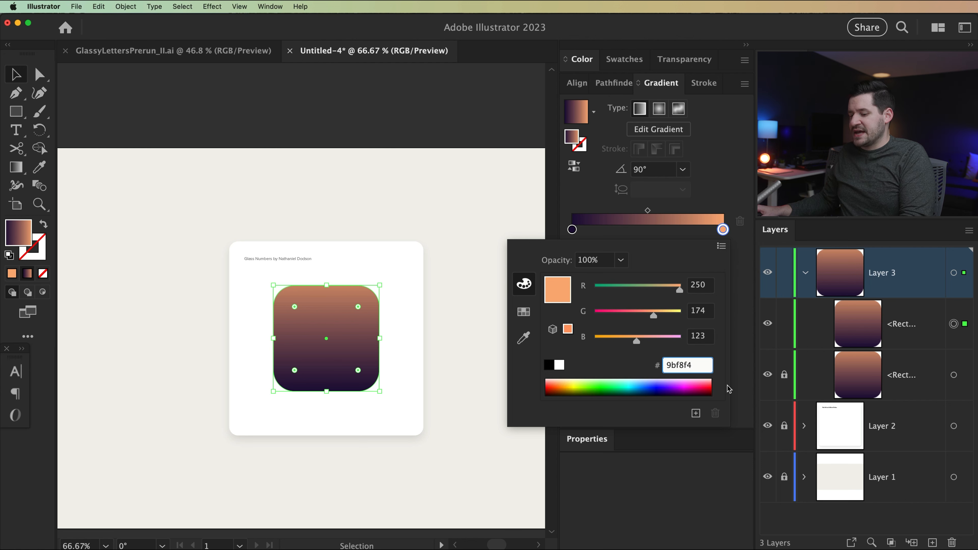
pyautogui.press('Return')
# Take the blue 6F7BF7 from the same Coolors gradient in Chrome and apply it to the square's dark purple stop in Illustrator
pyautogui.press('super+Tab')
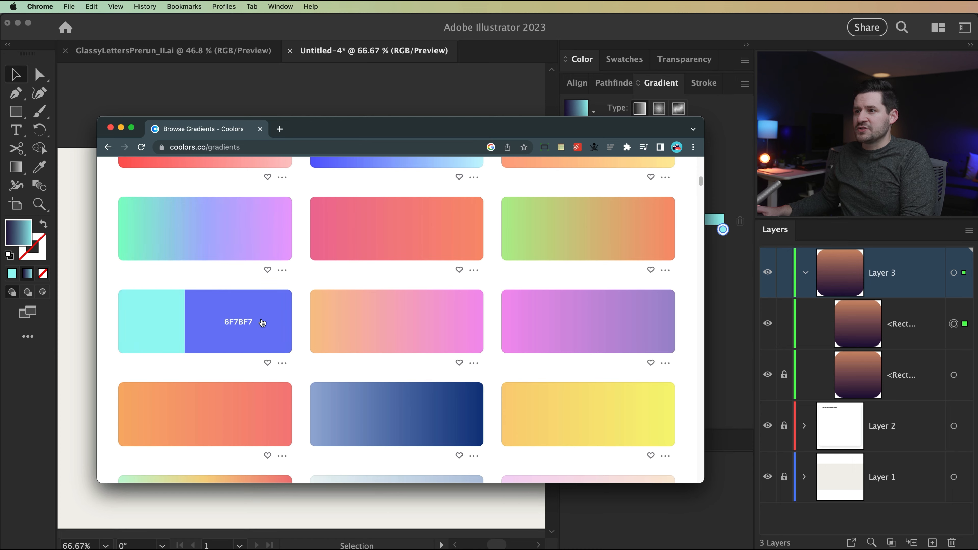
pyautogui.click(747, 315)
pyautogui.doubleClick(572, 230)
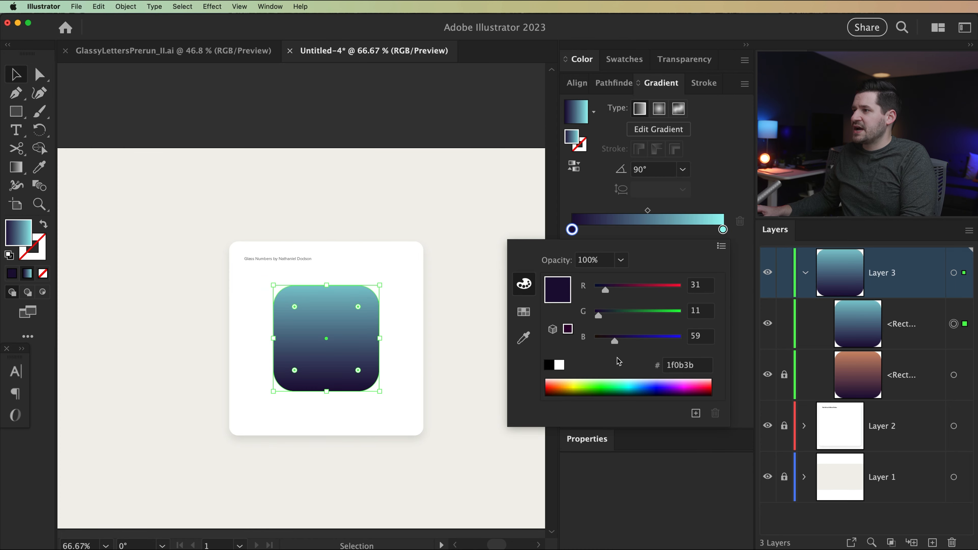
pyautogui.click(687, 365)
pyautogui.write('6f7bf7')
pyautogui.press('Tab')
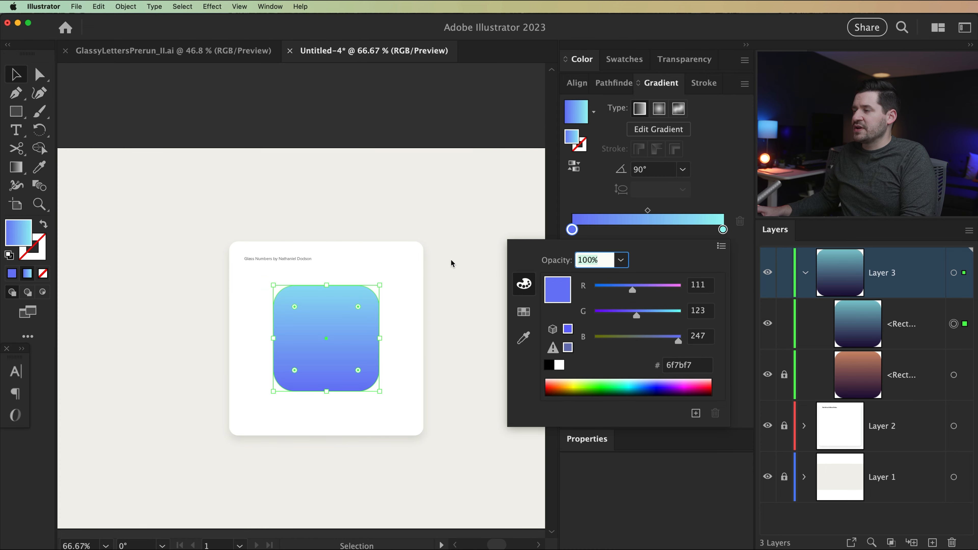
# Set the blue square's gradient angle to 0° and deselect it
pyautogui.click(580, 192)
pyautogui.click(649, 168)
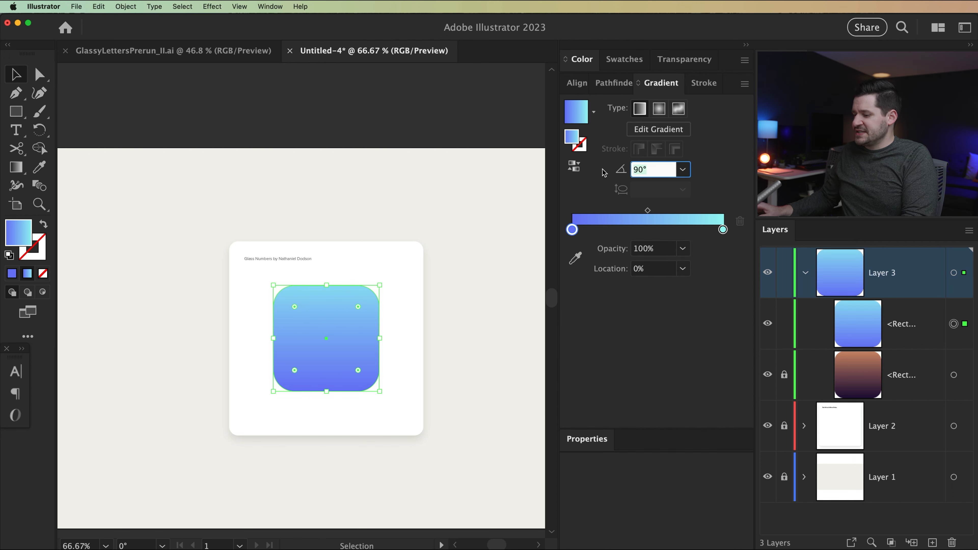
pyautogui.write('0')
pyautogui.press('Tab')
pyautogui.click(500, 341)
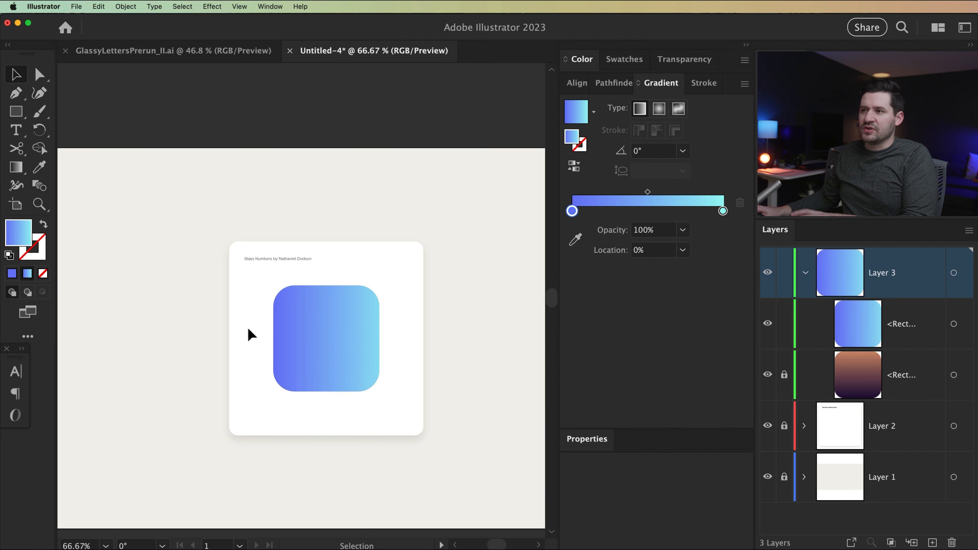
# Duplicate the blue gradient square in place in front of itself and lock the original blue one
pyautogui.click(953, 325)
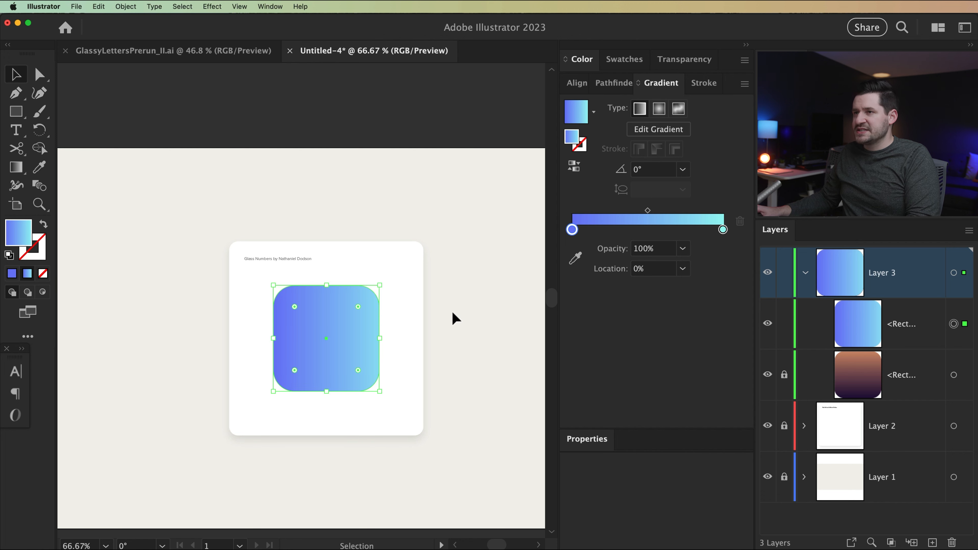
pyautogui.click(99, 6)
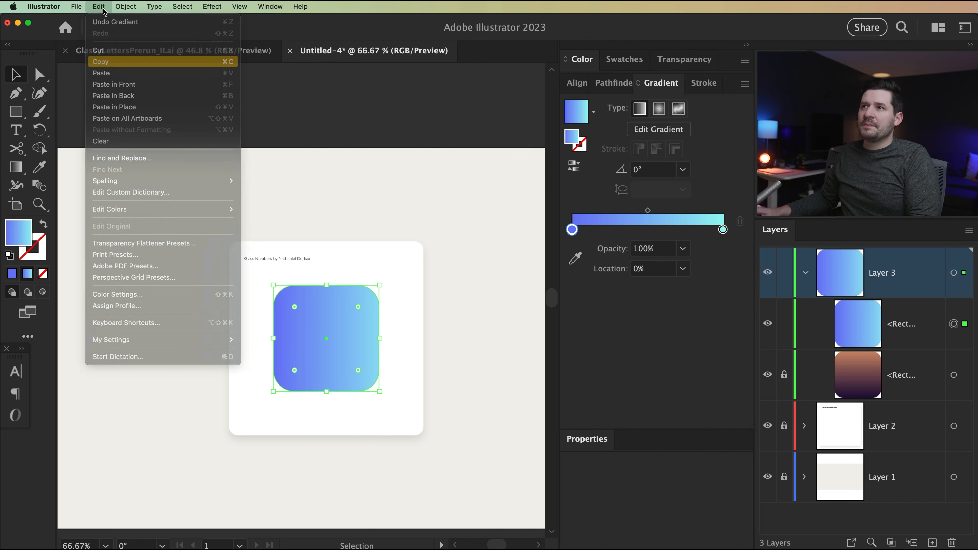
pyautogui.press('super+f')
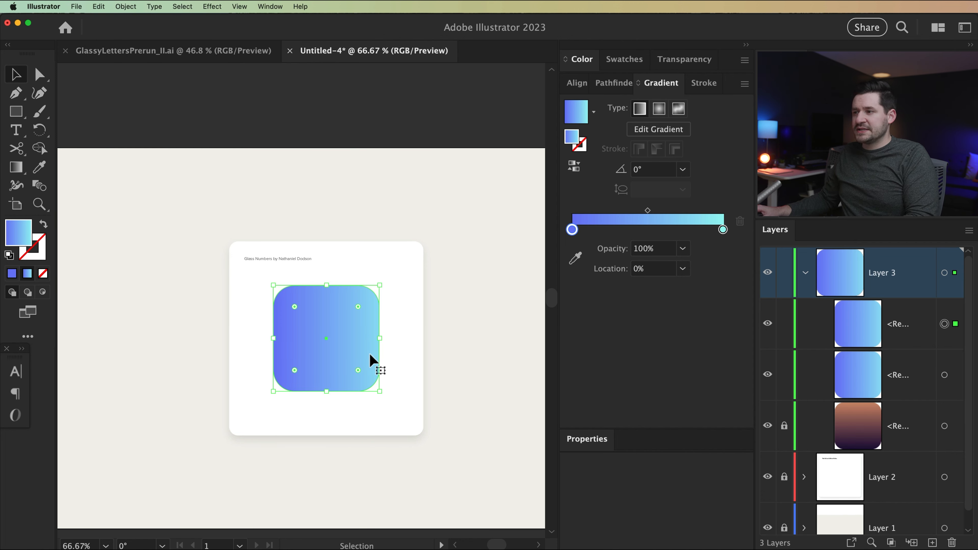
# Switch to Chrome, browse the Coolors gradients for a teal one and copy its darker color 32C4C0
pyautogui.press('super+Tab')
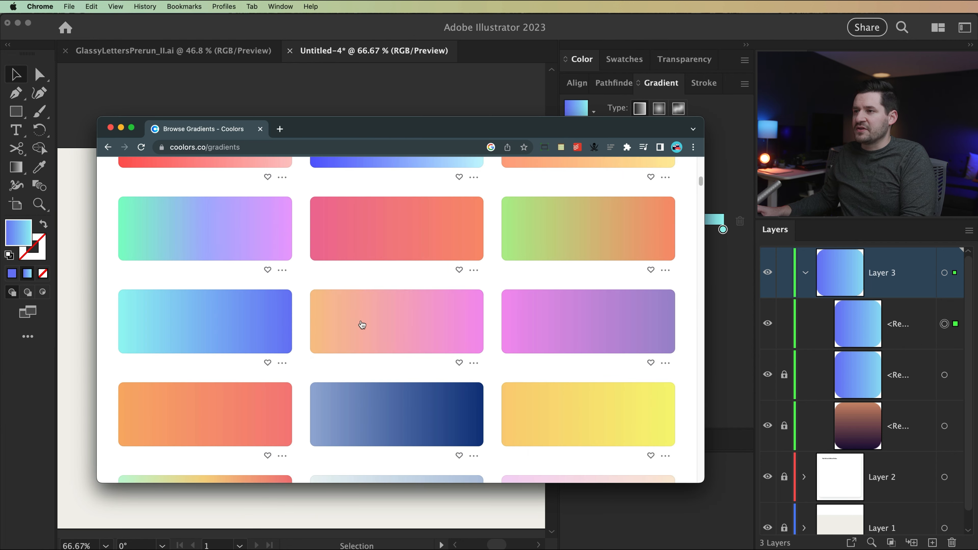
pyautogui.scroll(5, 523, 339)
pyautogui.scroll(7, 446, 335)
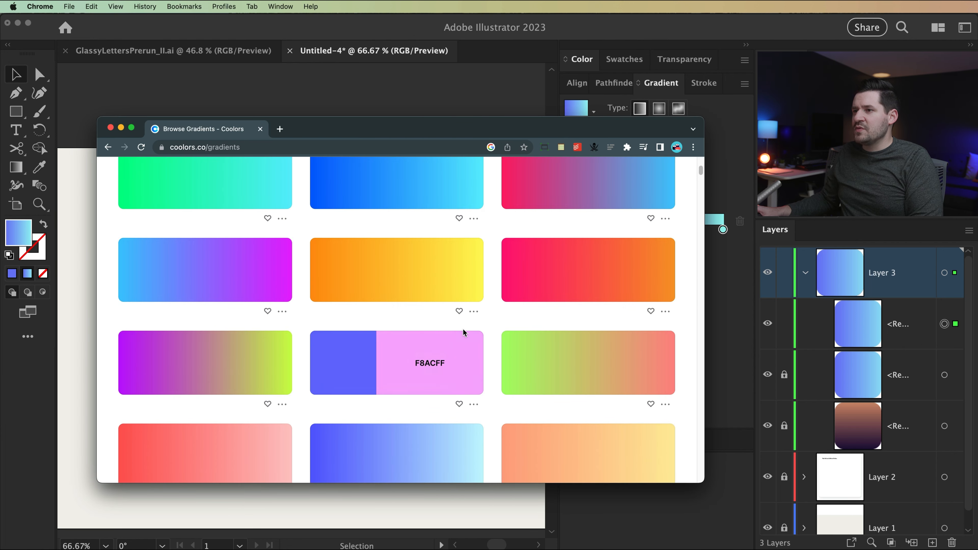
pyautogui.scroll(-10, 415, 338)
pyautogui.scroll(5, 412, 346)
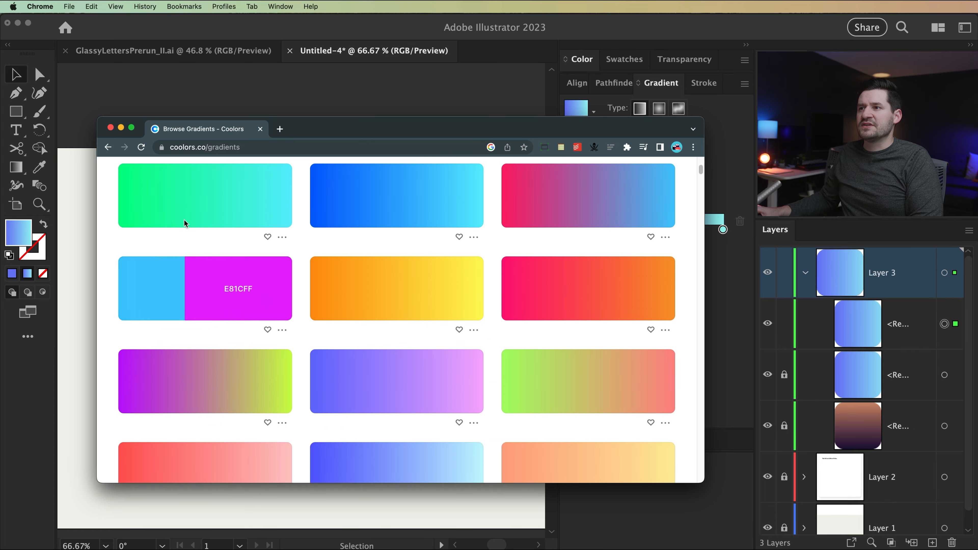
pyautogui.scroll(-3, 571, 374)
pyautogui.scroll(-15, 571, 374)
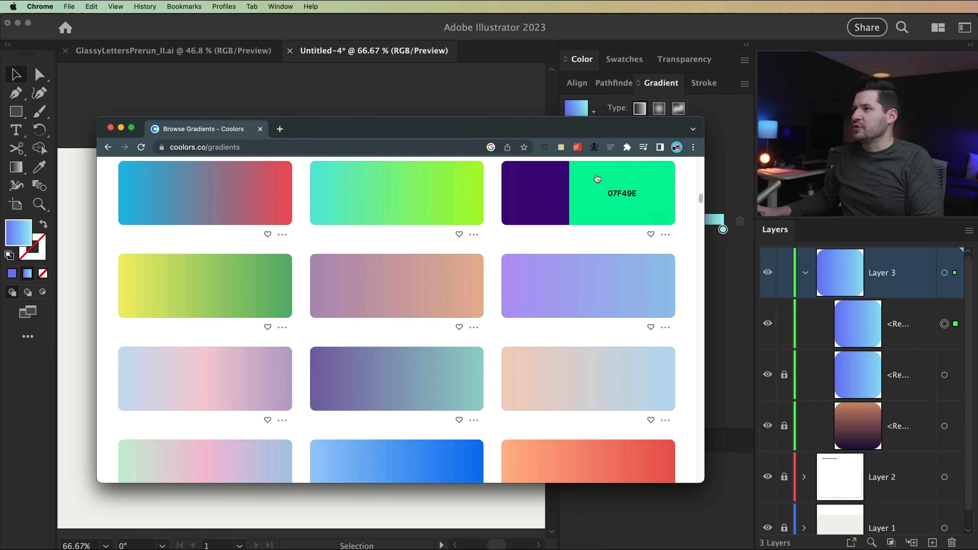
pyautogui.scroll(-8, 520, 371)
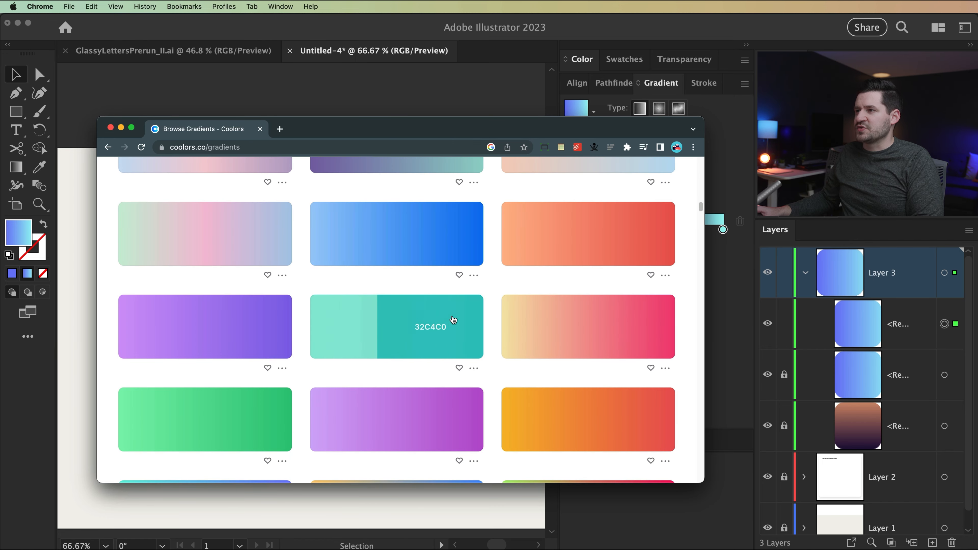
pyautogui.click(447, 331)
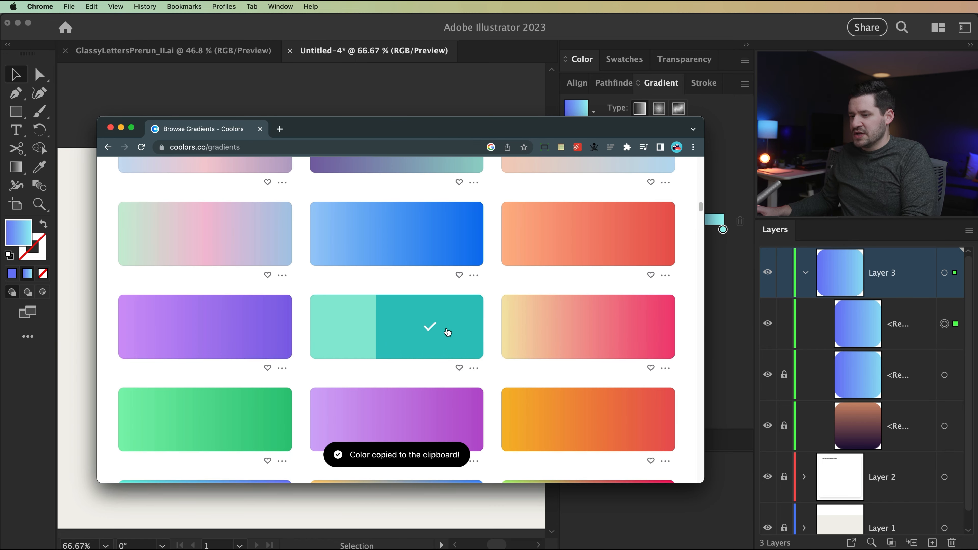
# Back in Illustrator, set the top square's blue gradient stop to the copied teal 32C4C0
pyautogui.press('super+Tab')
pyautogui.doubleClick(573, 231)
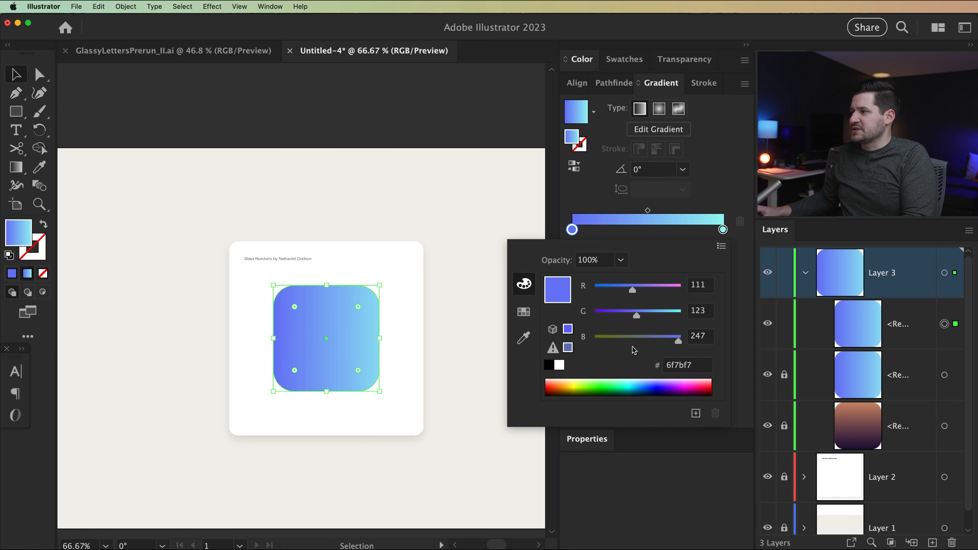
pyautogui.doubleClick(682, 371)
pyautogui.press('super+v')
pyautogui.press('Return')
# Copy the lighter teal 8DE9D5 from the same Coolors gradient in Chrome and apply it to the light cyan stop in Illustrator
pyautogui.press('super+Tab')
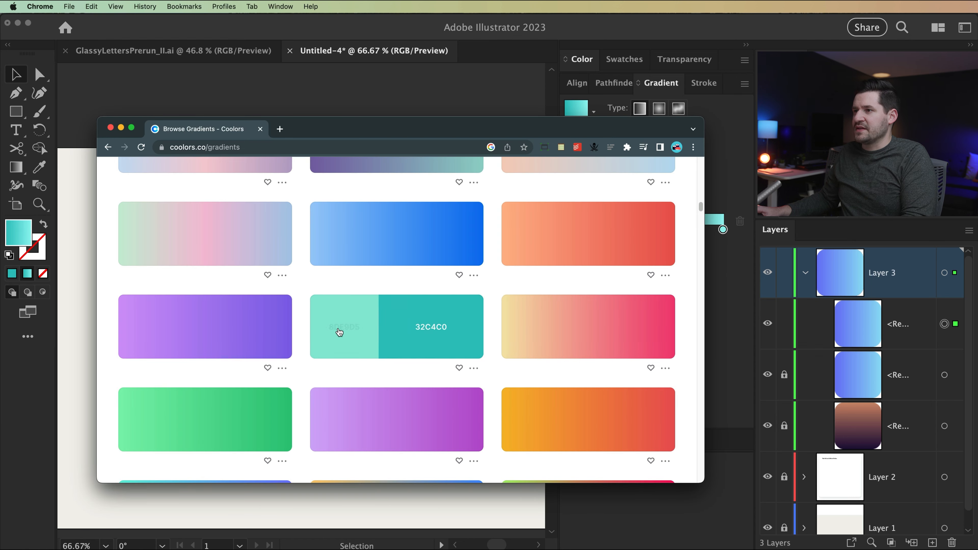
pyautogui.click(399, 338)
pyautogui.press('super+Tab')
pyautogui.doubleClick(723, 230)
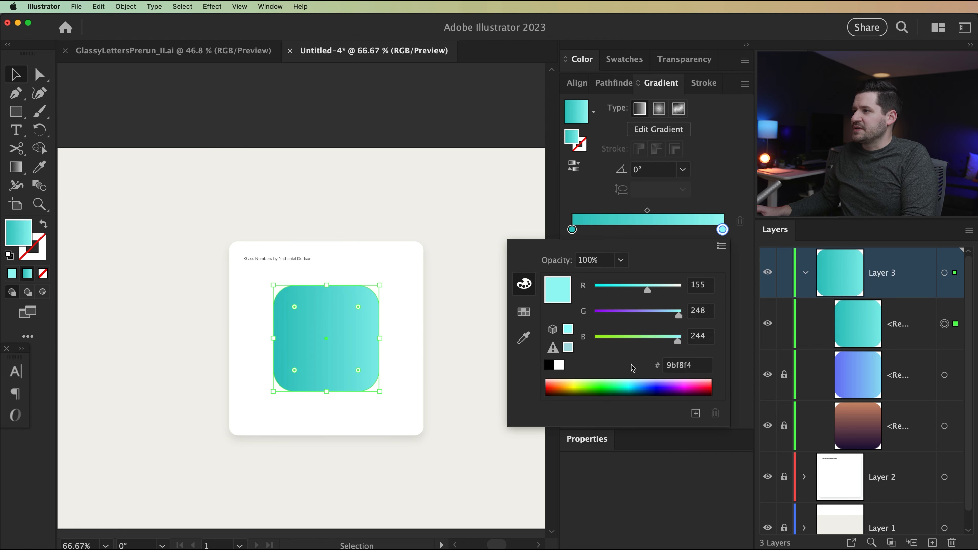
pyautogui.doubleClick(674, 371)
pyautogui.press('super+v')
pyautogui.press('Return')
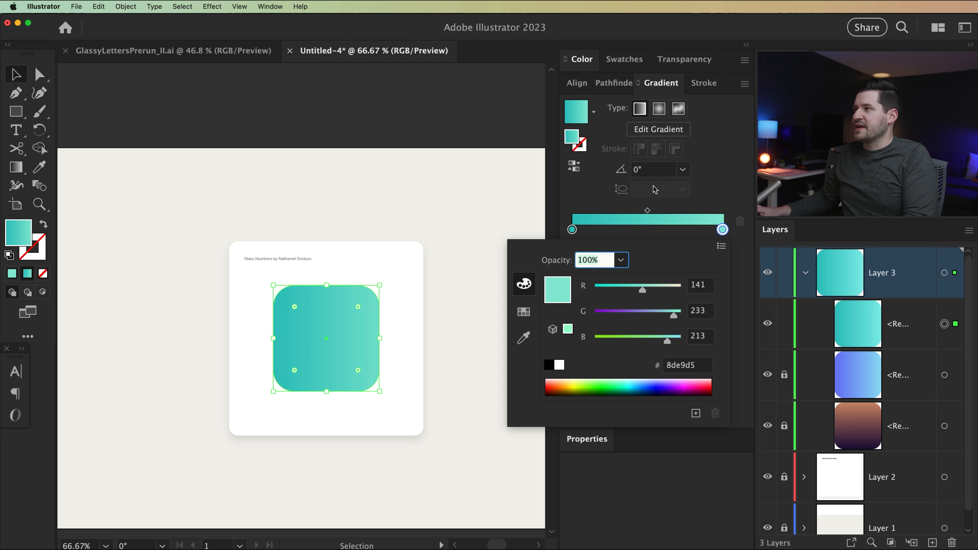
# Set the teal square's gradient angle to 45° and deselect it
pyautogui.click(654, 169)
pyautogui.write('45')
pyautogui.press('Return')
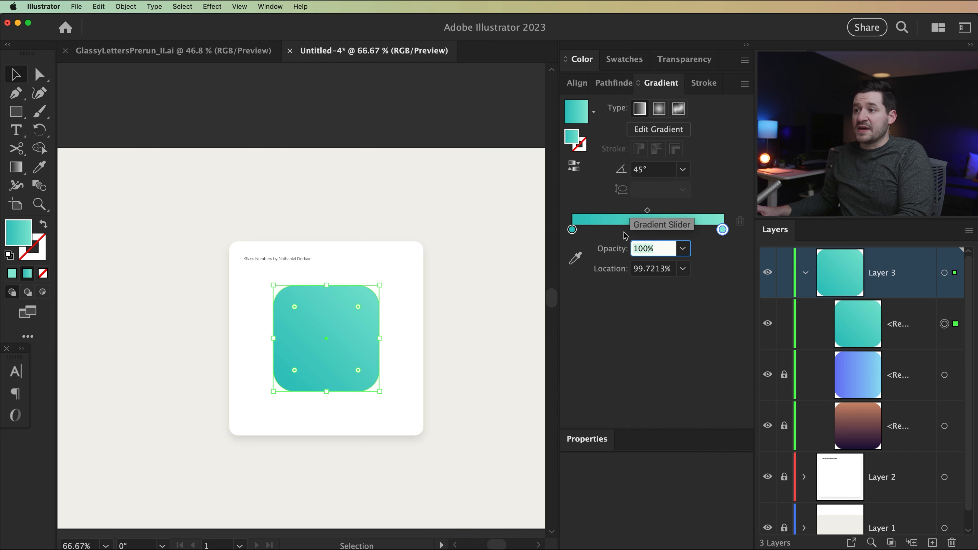
pyautogui.click(452, 277)
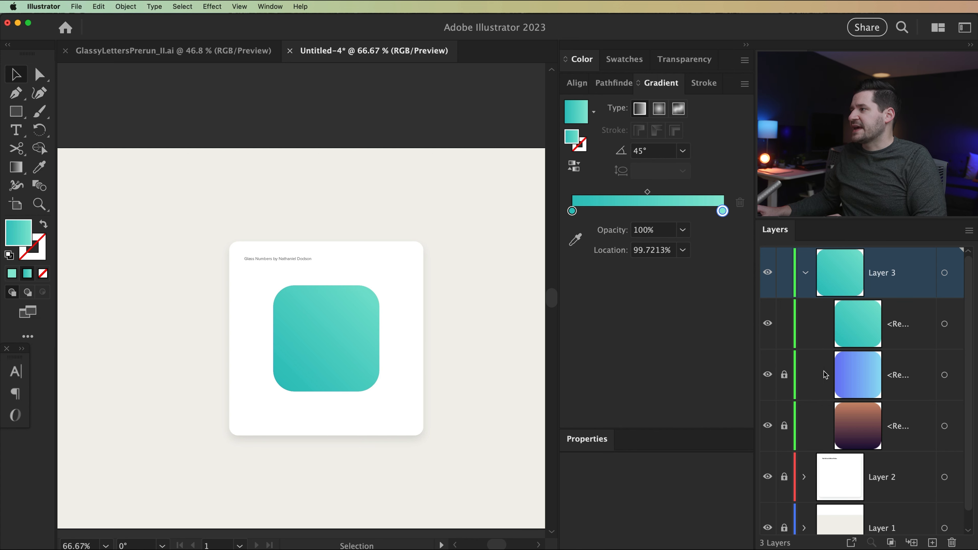
# Unlock the two lower squares in Layer 3 and hide the teal and blue squares
pyautogui.click(789, 381)
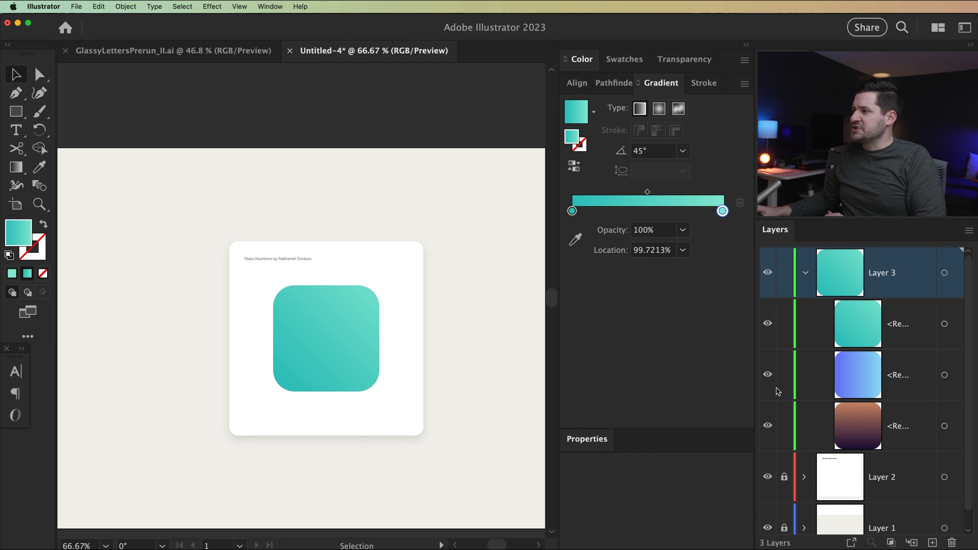
pyautogui.click(768, 323)
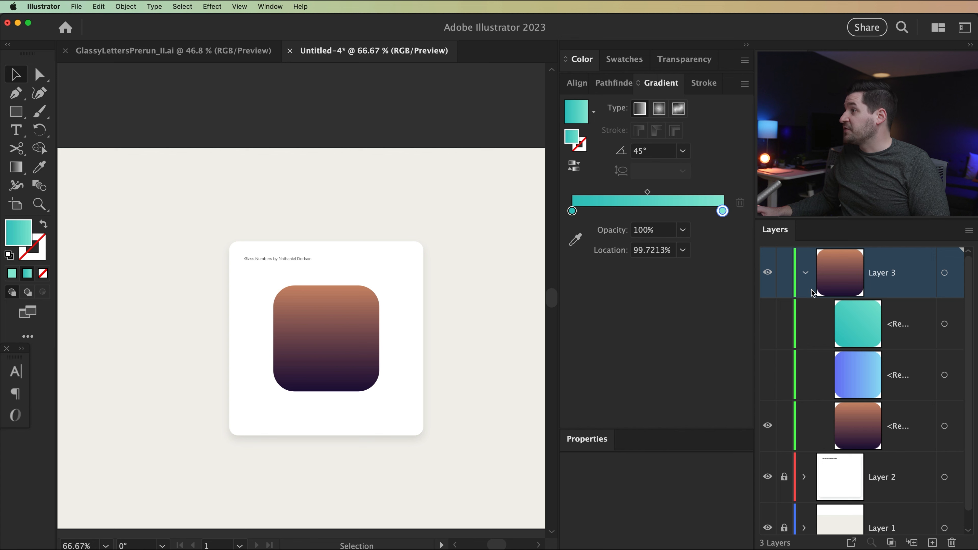
# Collapse and lock Layer 3, and add a new layer above it
pyautogui.click(805, 273)
pyautogui.click(785, 275)
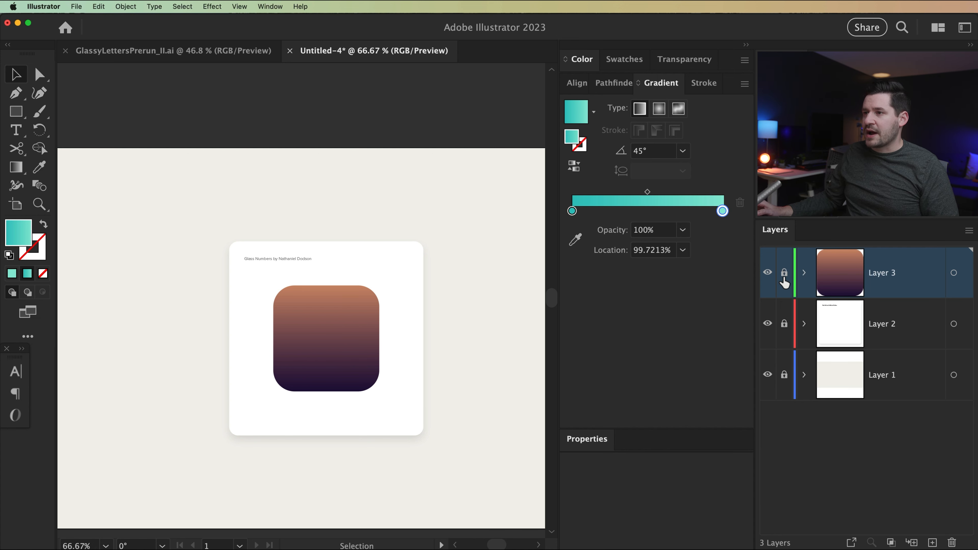
pyautogui.click(932, 543)
# Create a 110 × 60 px rectangle over the purple-to-orange square on the new layer
pyautogui.click(12, 112)
pyautogui.click(312, 330)
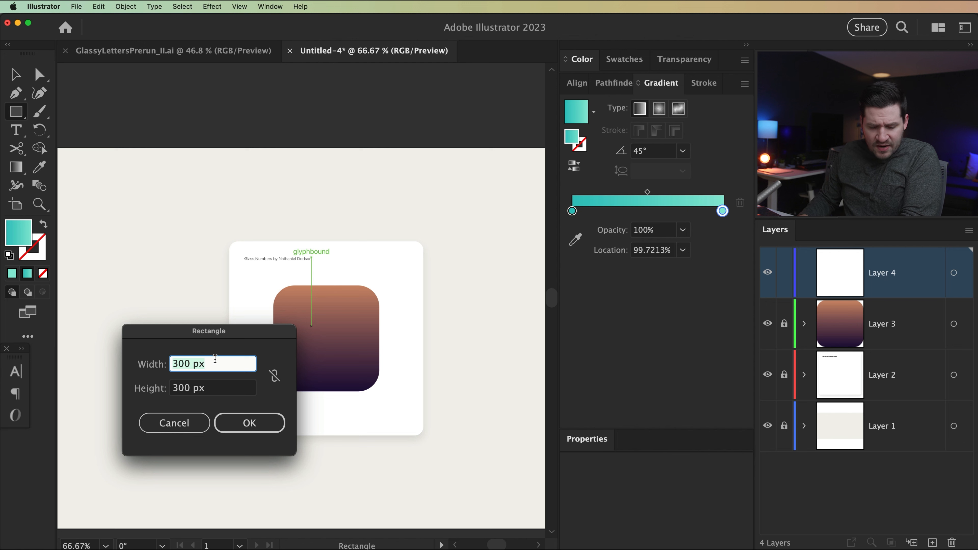
pyautogui.write('110')
pyautogui.press('Tab')
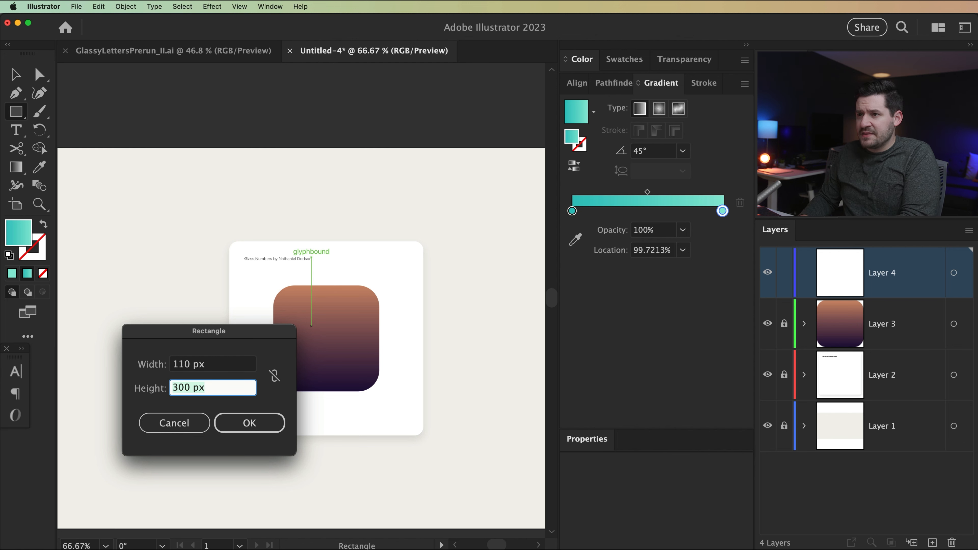
pyautogui.write('60')
pyautogui.press('Return')
# Move the teal rectangle to the upper middle area of the purple-to-orange square
pyautogui.press('z')
pyautogui.click(324, 343)
pyautogui.click(365, 312)
pyautogui.click(443, 395)
pyautogui.press('v')
pyautogui.moveTo(404, 383); pyautogui.dragTo(389, 337)
pyautogui.press('space')
pyautogui.moveTo(388, 361); pyautogui.dragTo(339, 308)
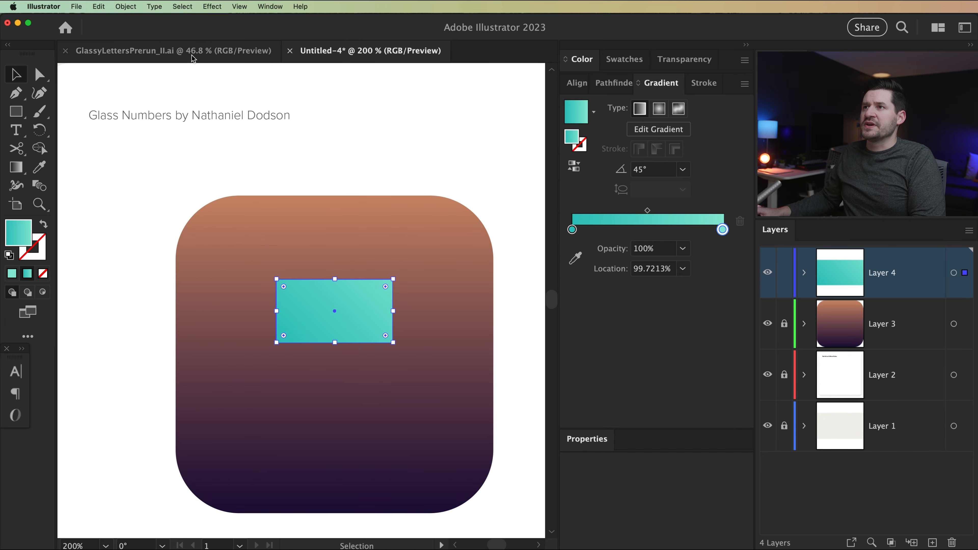
# Examine the shape of the finished glass 3 in GlassyLettersPrerun_II.ai and return to Untitled-4
pyautogui.click(173, 50)
pyautogui.press('z')
pyautogui.click(322, 328)
pyautogui.click(304, 305)
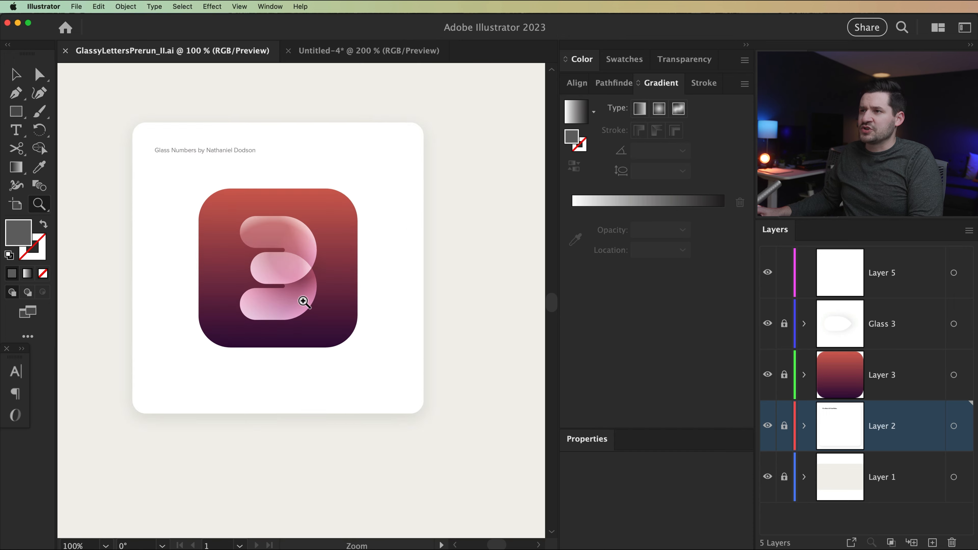
pyautogui.click(364, 324)
pyautogui.press('v')
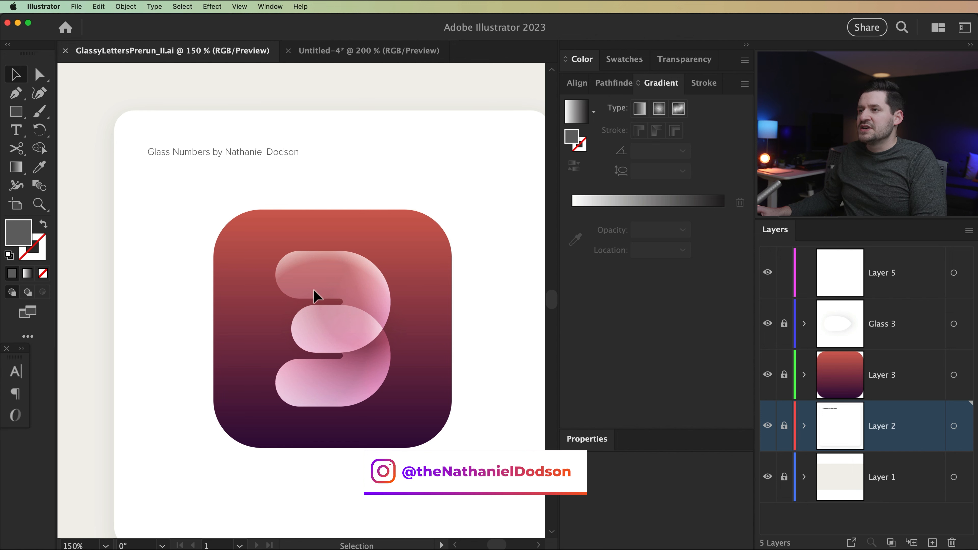
pyautogui.click(360, 51)
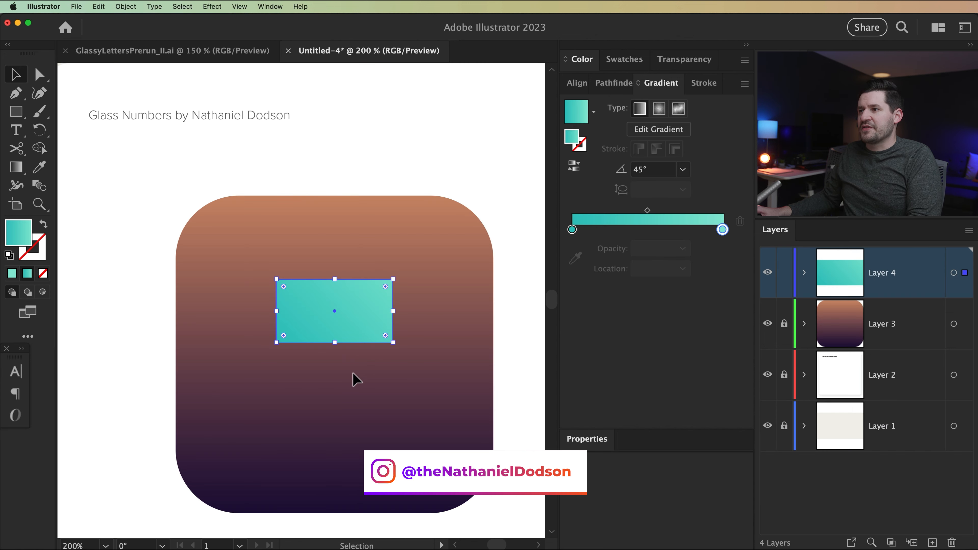
# Shift the teal rectangle slightly upward and round all its corners to 30 px
pyautogui.moveTo(368, 316); pyautogui.dragTo(364, 291)
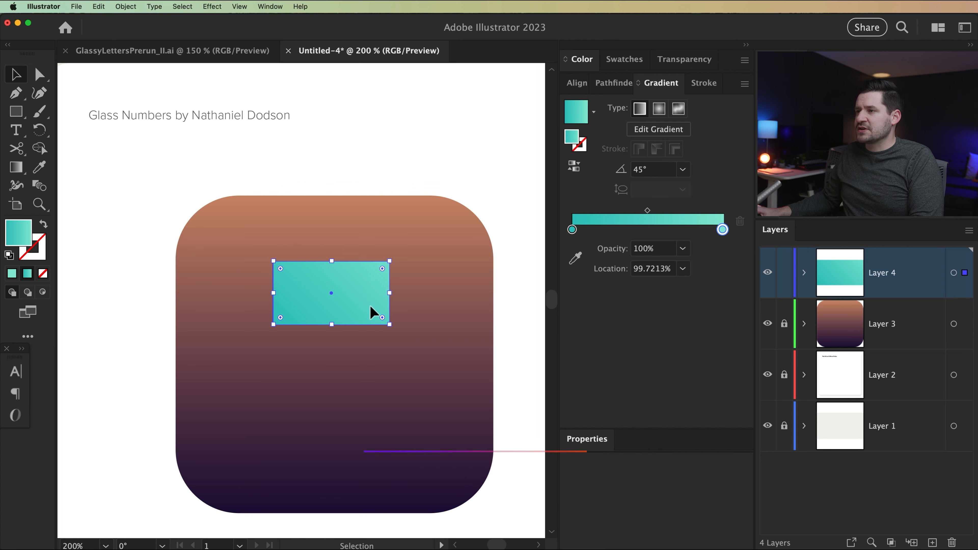
pyautogui.click(595, 448)
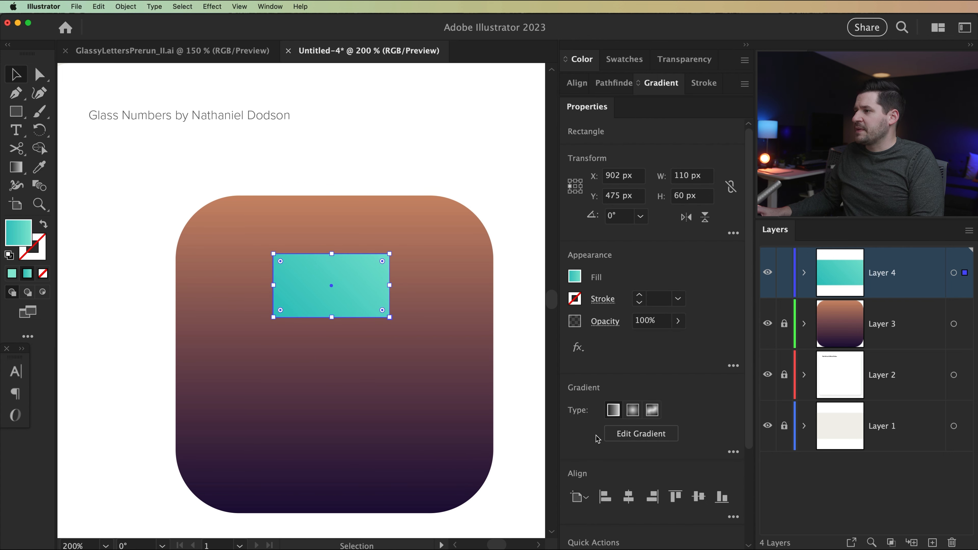
pyautogui.click(733, 233)
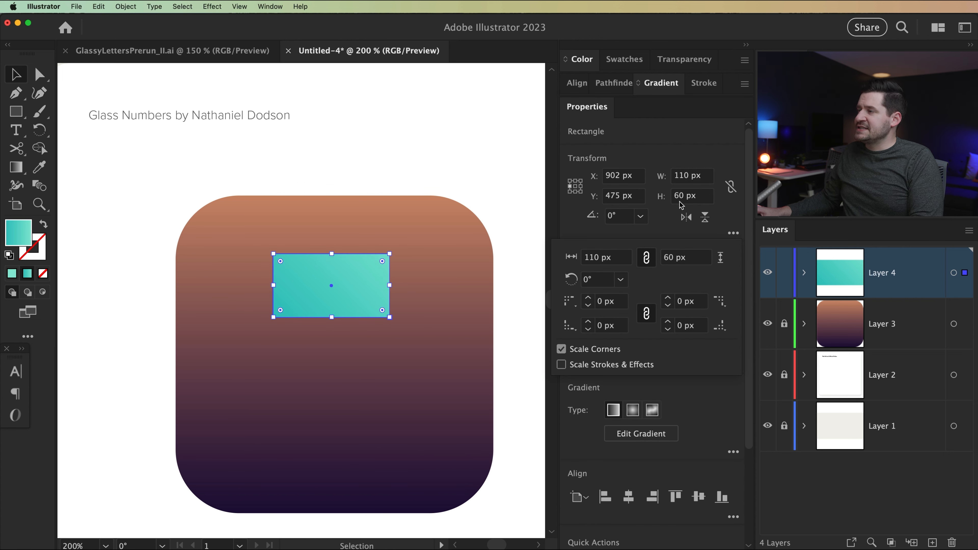
pyautogui.click(612, 301)
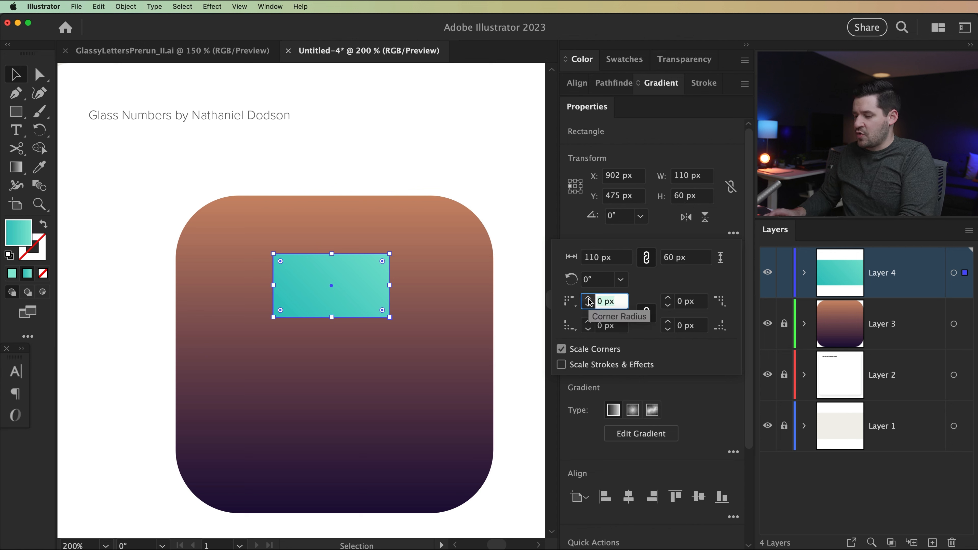
pyautogui.write('30')
pyautogui.press('Tab')
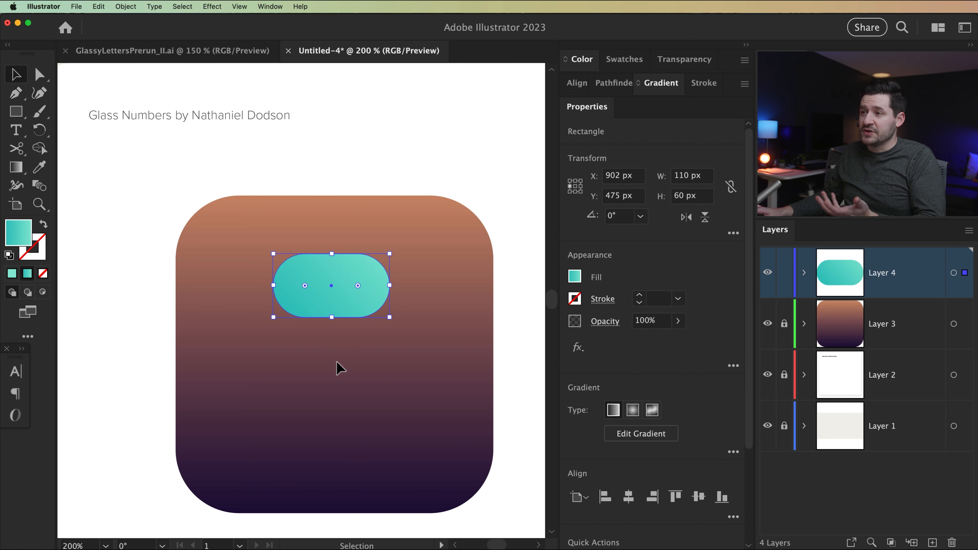
# Reposition the teal pill at X 905 px, Y 484 px and place a duplicate directly below it
pyautogui.click(338, 364)
pyautogui.moveTo(358, 299); pyautogui.dragTo(361, 308)
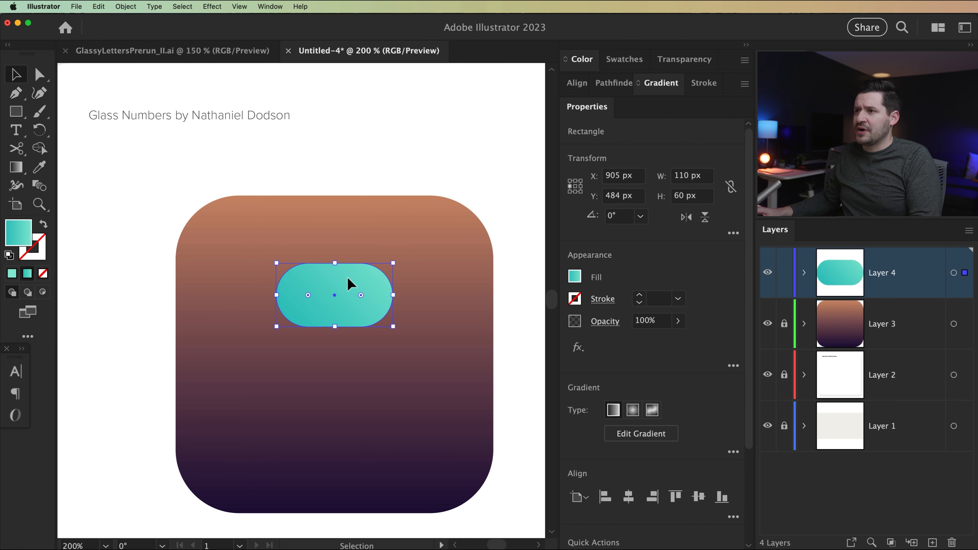
pyautogui.moveTo(348, 285); pyautogui.dragTo(344, 341)
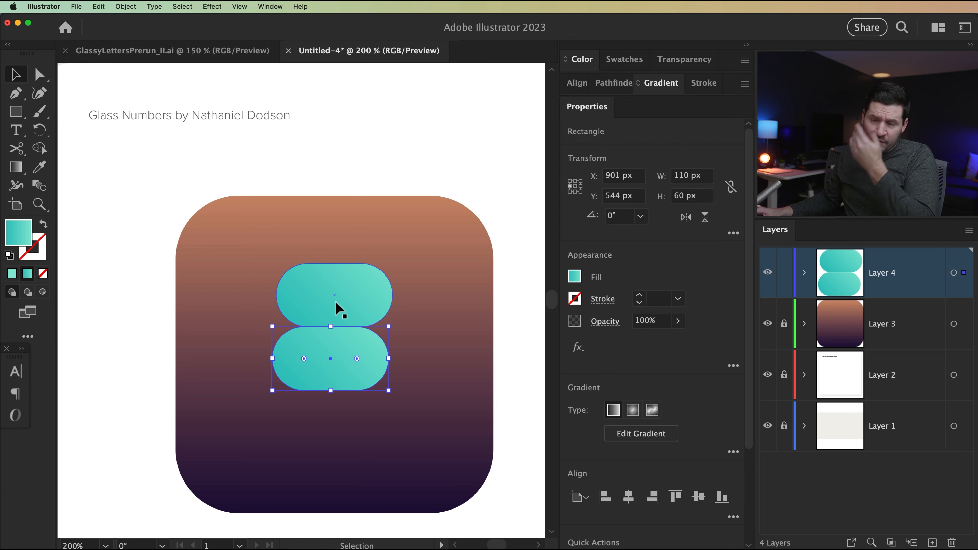
# Check the Smart Guides setting and align the lower pill exactly beneath the upper one at X 905 px, Y 544 px
pyautogui.click(236, 8)
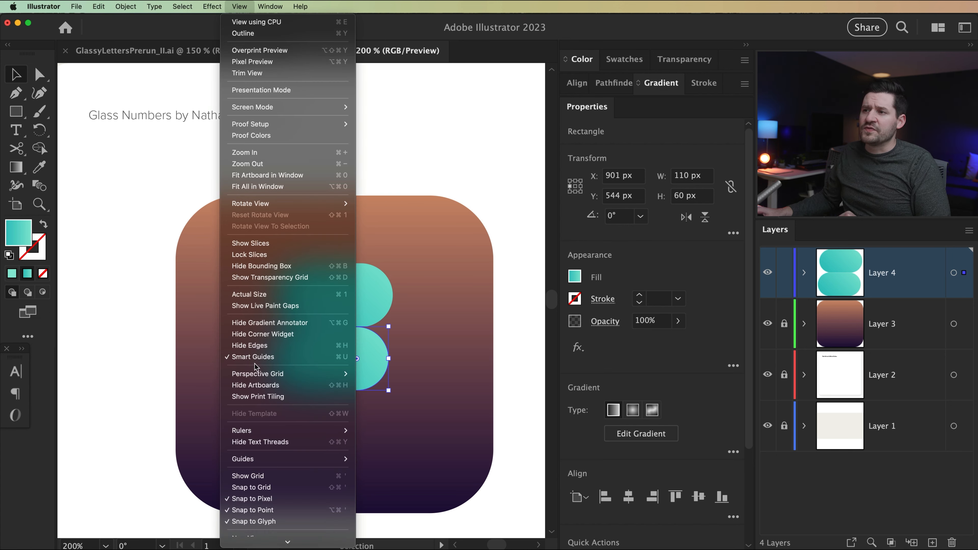
pyautogui.click(287, 357)
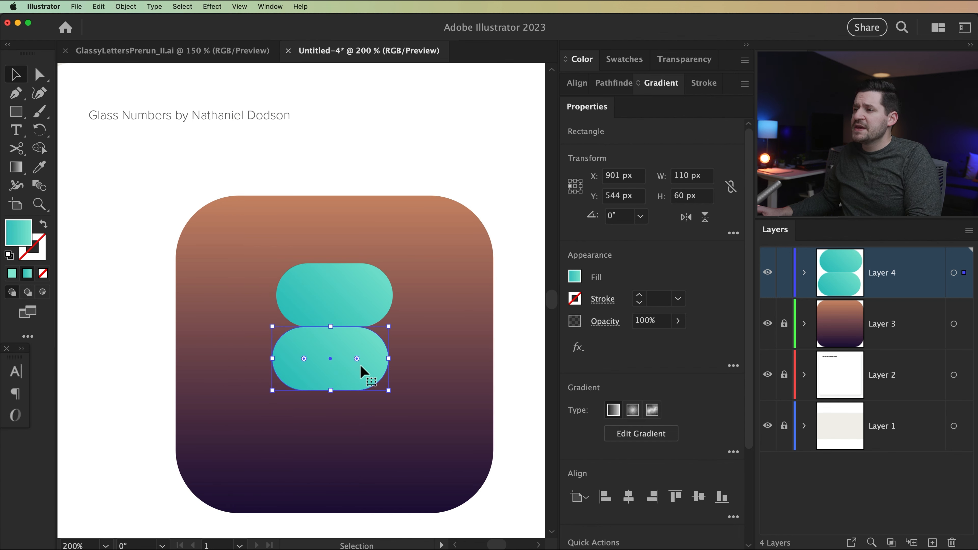
pyautogui.click(424, 370)
pyautogui.moveTo(352, 332)
pyautogui.mouseDown()
pyautogui.moveTo(355, 344)
pyautogui.moveTo(348, 340)
pyautogui.mouseUp()
pyautogui.click(334, 295)
pyautogui.click(355, 347)
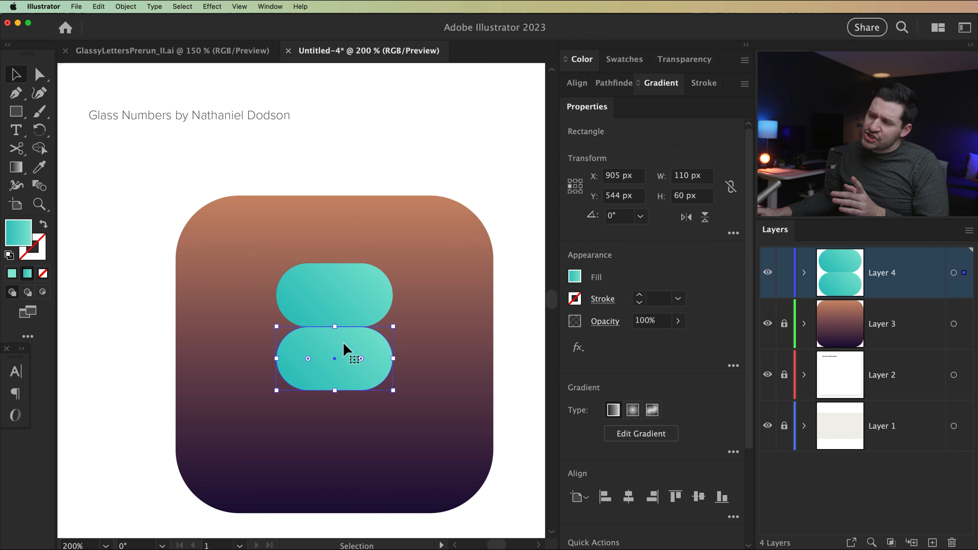
# Check the reference 3, then shorten the lower pill to 90 px wide with its right edge as the reference point
pyautogui.click(221, 51)
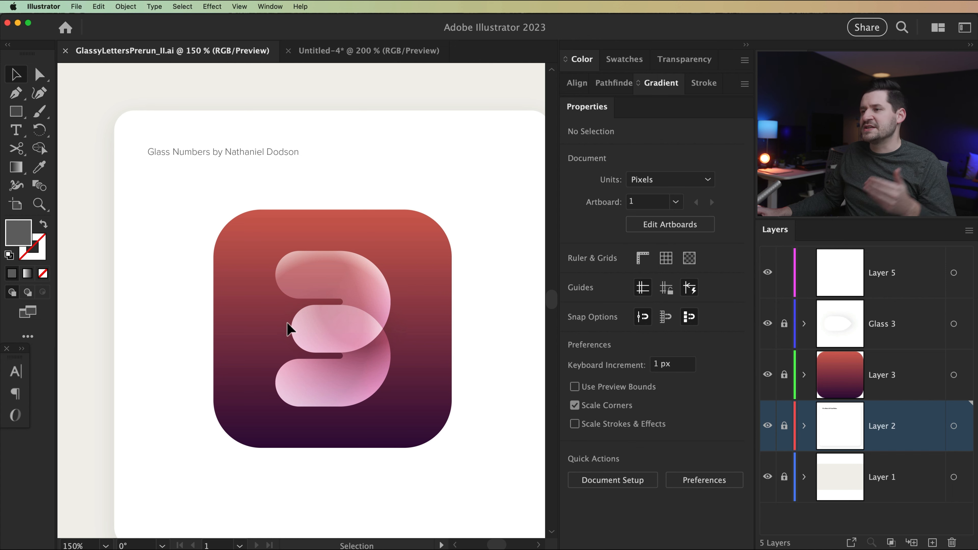
pyautogui.click(334, 50)
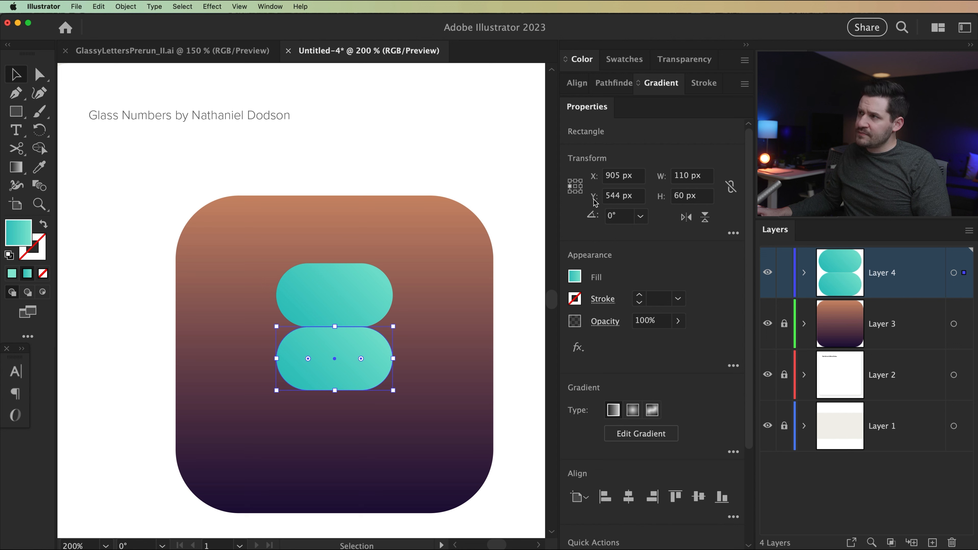
pyautogui.click(580, 187)
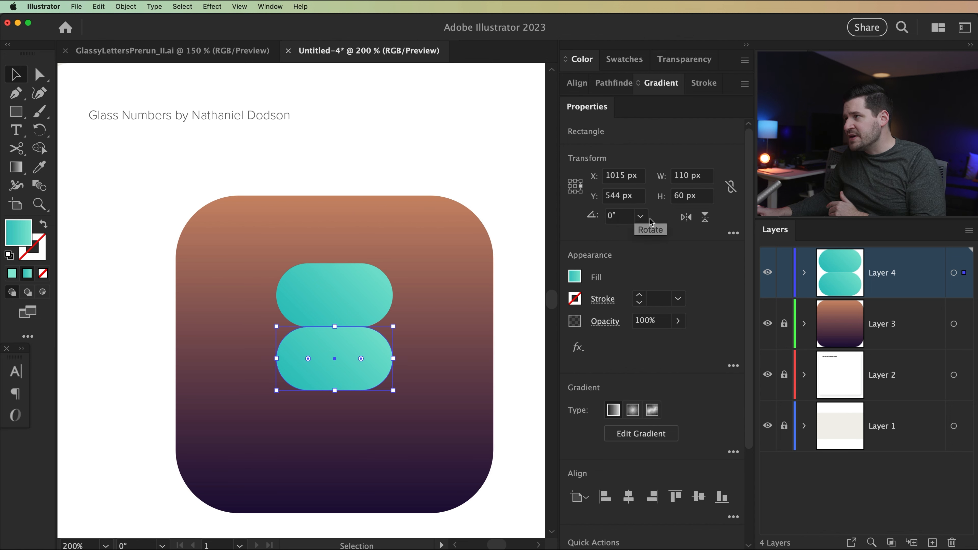
pyautogui.click(689, 175)
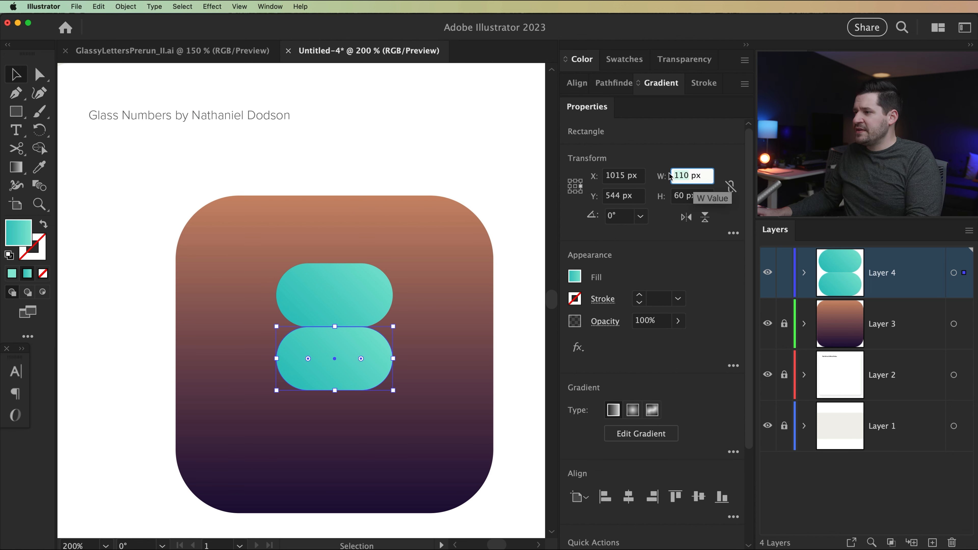
pyautogui.write('90')
pyautogui.press('Tab')
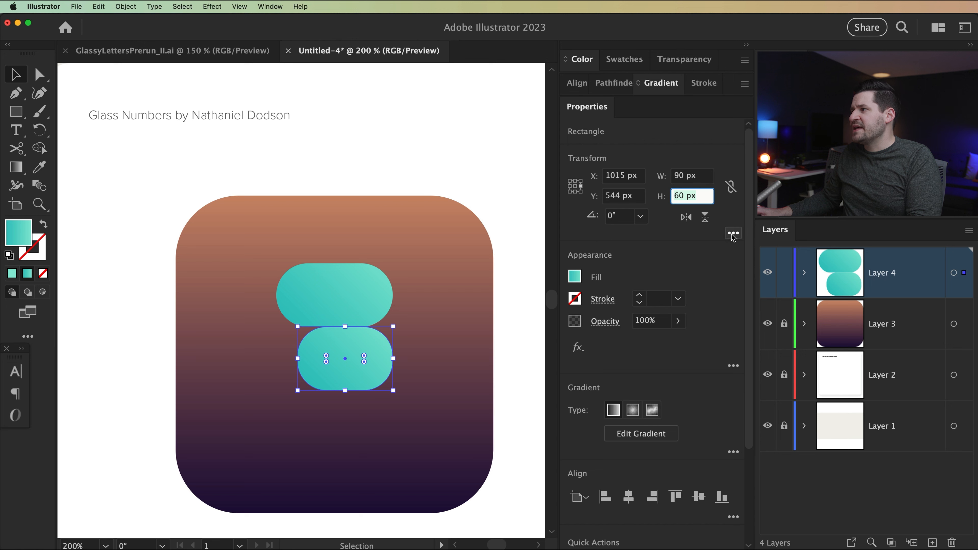
# Set the lower pill's corner radius to 30 px so its ends are fully rounded again
pyautogui.click(732, 234)
pyautogui.click(616, 304)
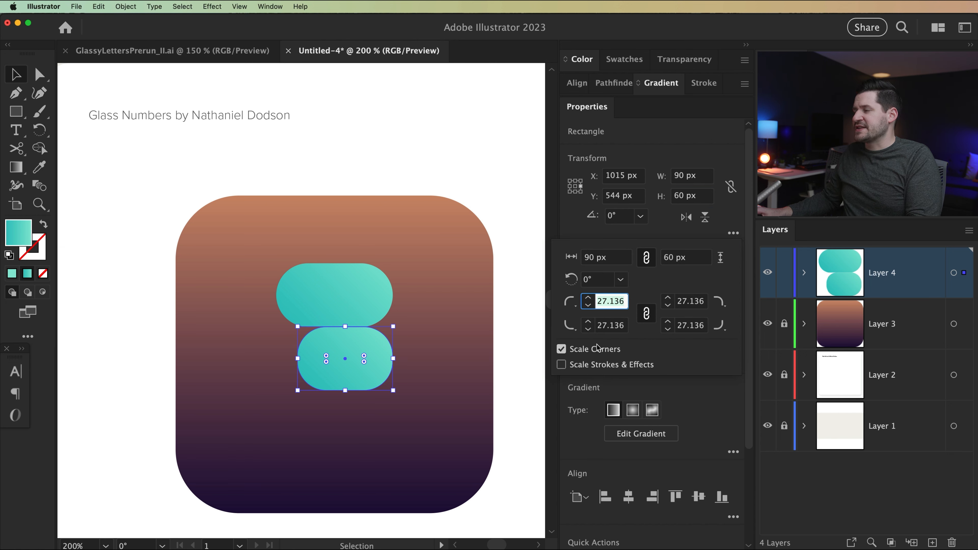
pyautogui.write('30')
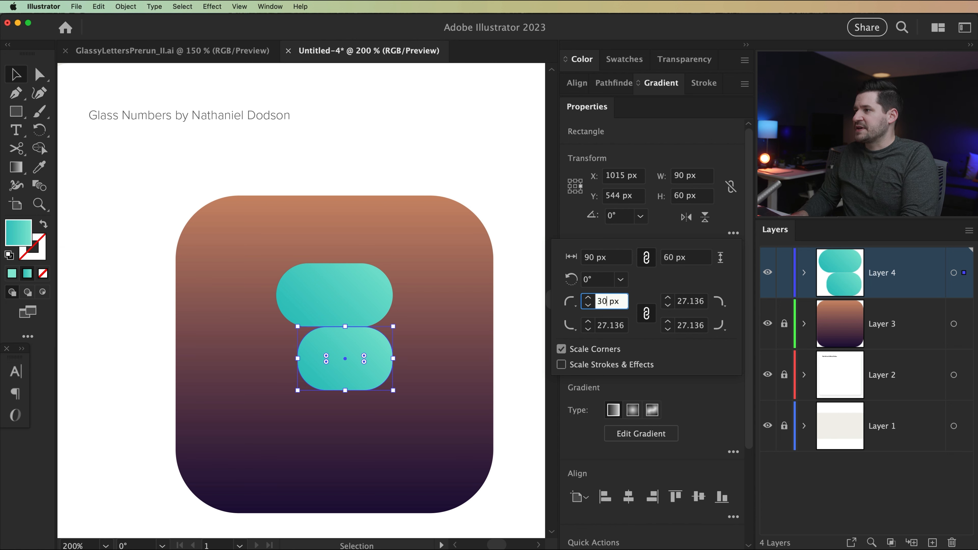
pyautogui.press('Tab')
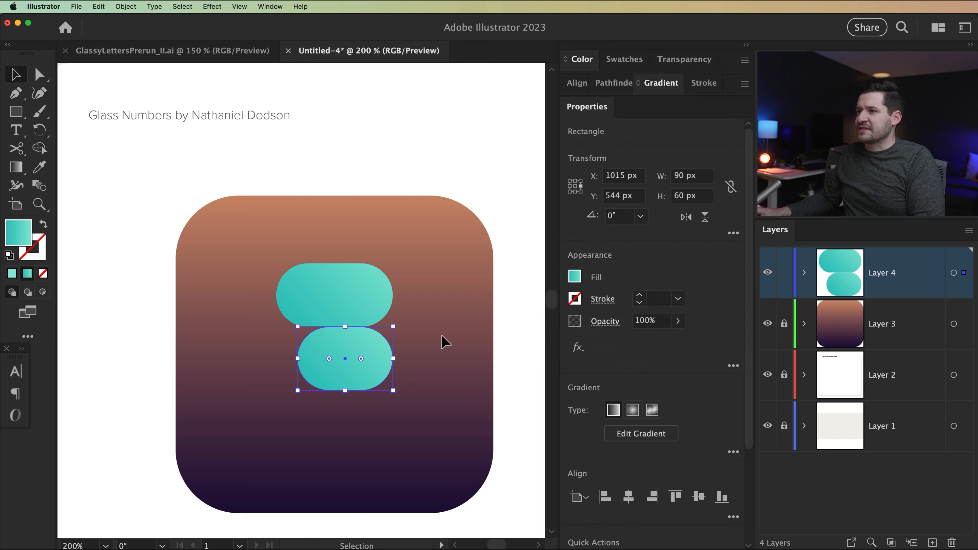
pyautogui.click(409, 400)
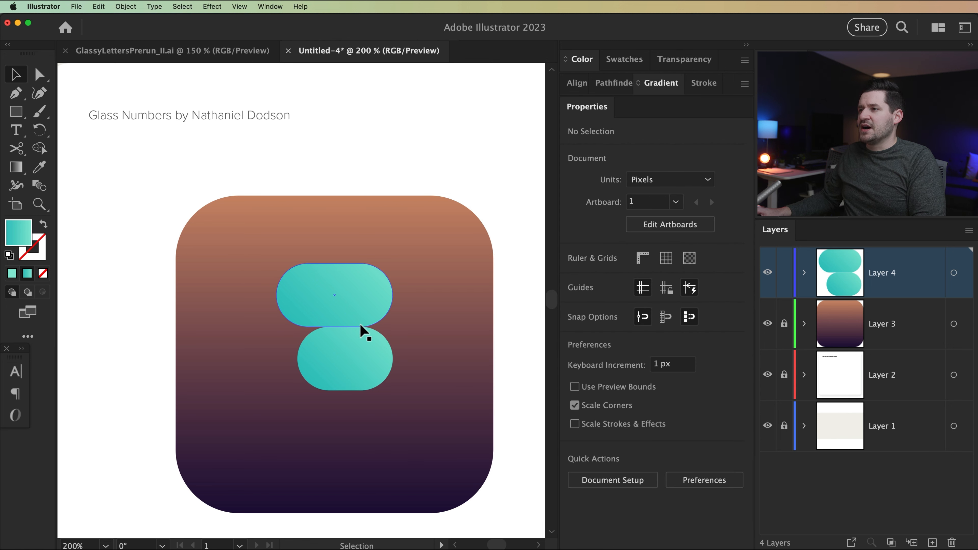
pyautogui.click(374, 349)
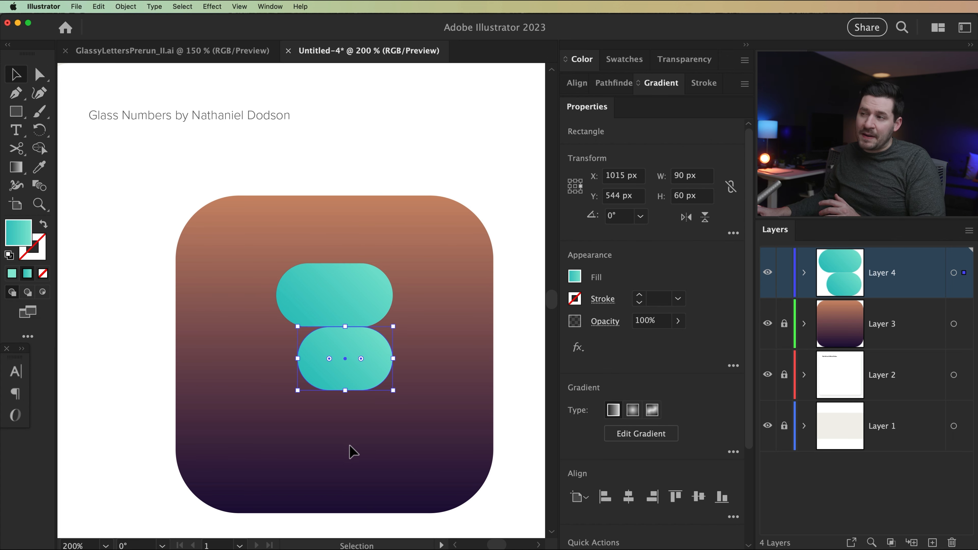
# Compare the two stacked pills with the bars and gaps of the 3 in GlassyLettersPrerun_II.ai
pyautogui.click(220, 52)
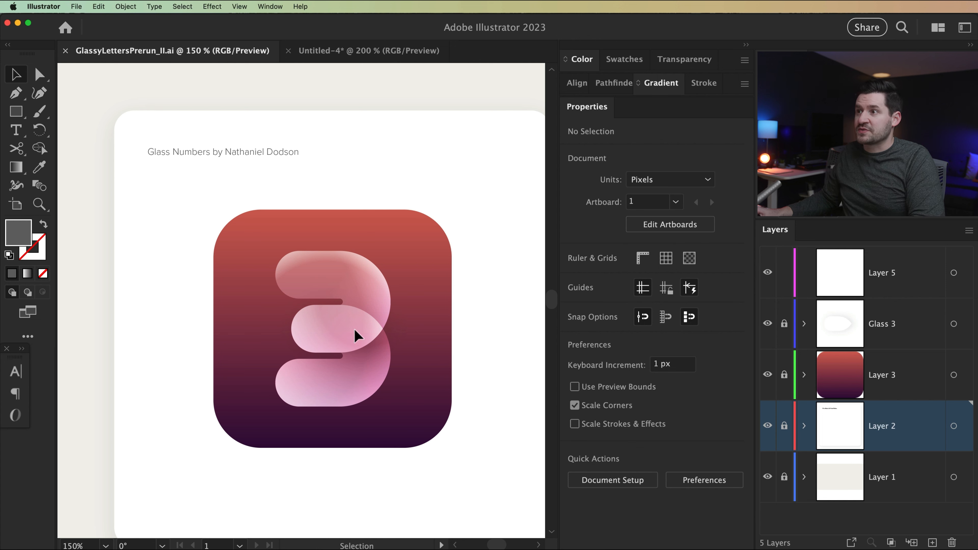
pyautogui.click(348, 57)
pyautogui.click(380, 346)
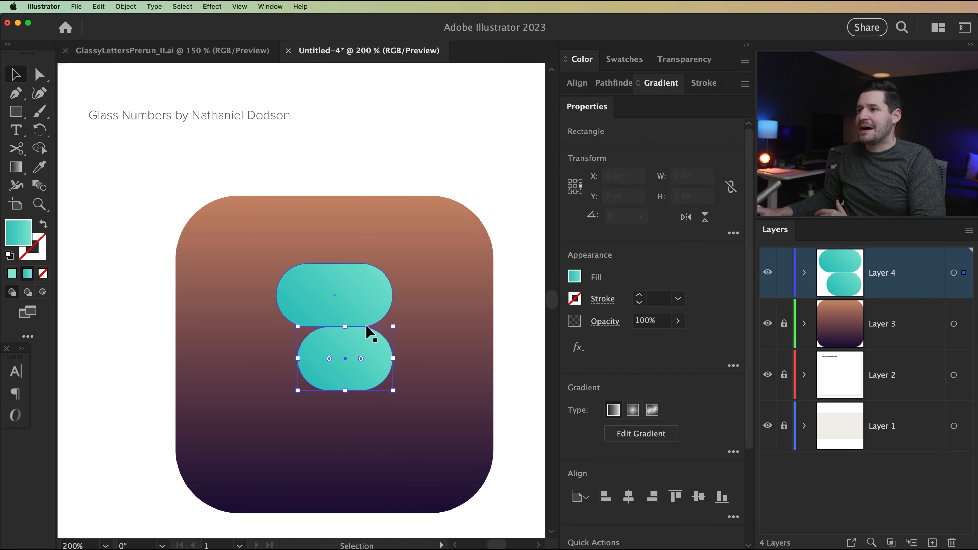
pyautogui.click(420, 341)
pyautogui.click(370, 355)
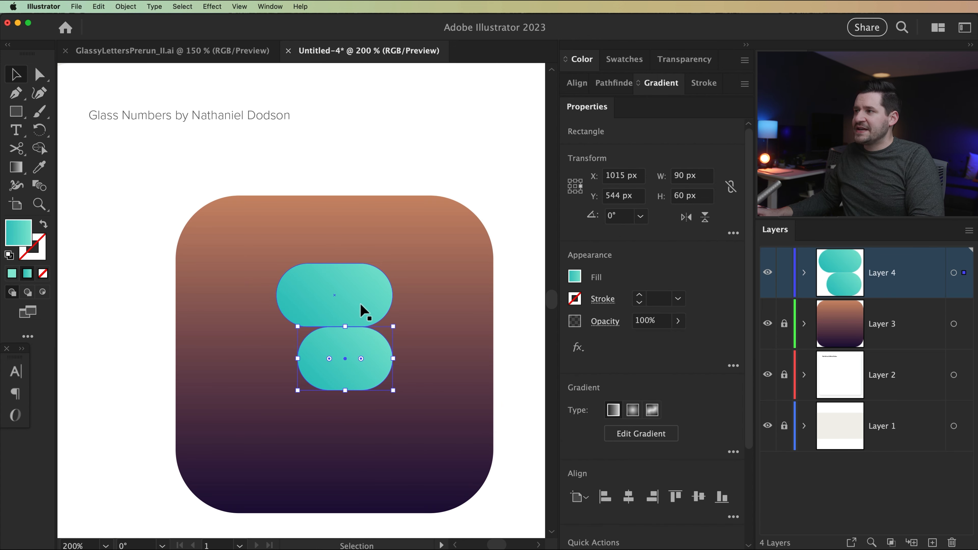
pyautogui.click(358, 296)
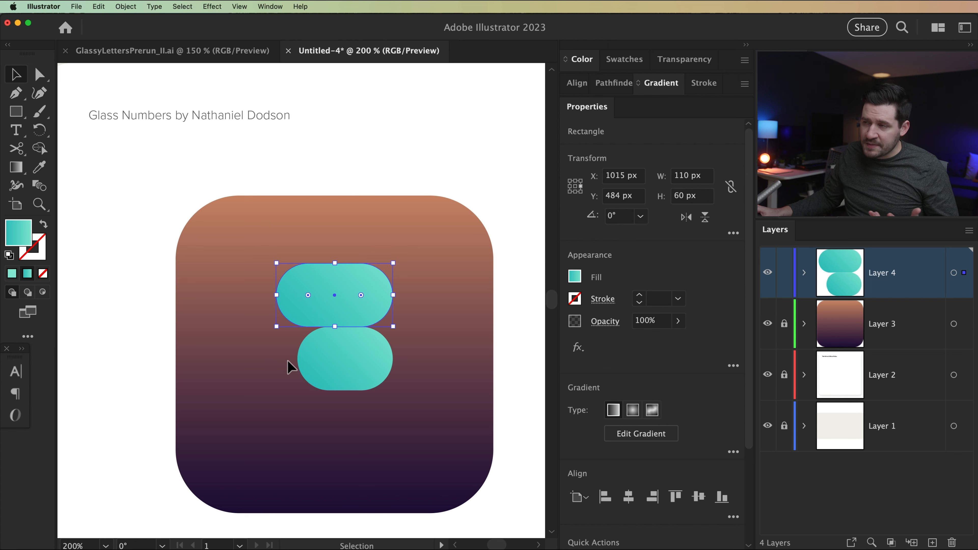
pyautogui.click(233, 50)
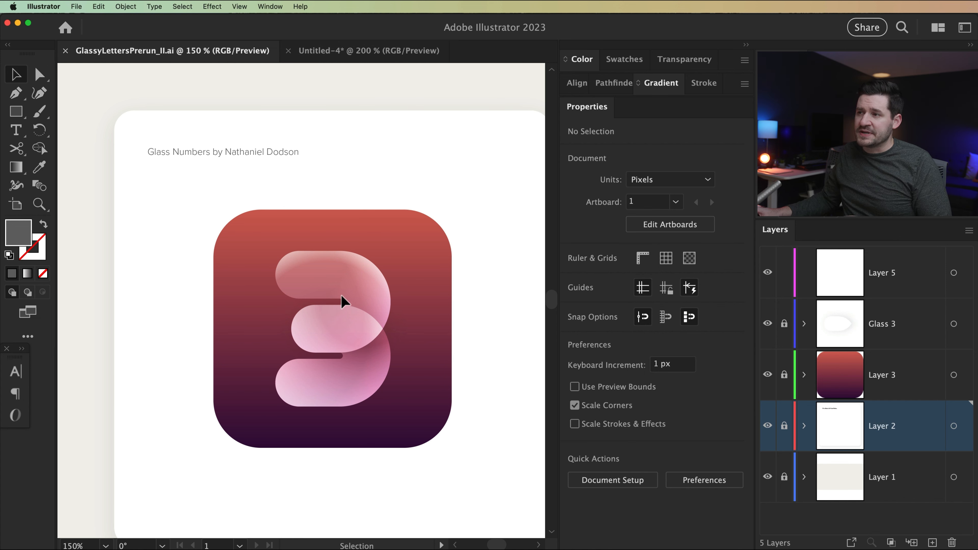
pyautogui.click(346, 51)
# Nudge the lower pill down to Y 552 px, leaving an 8 px gap below the upper pill
pyautogui.click(338, 375)
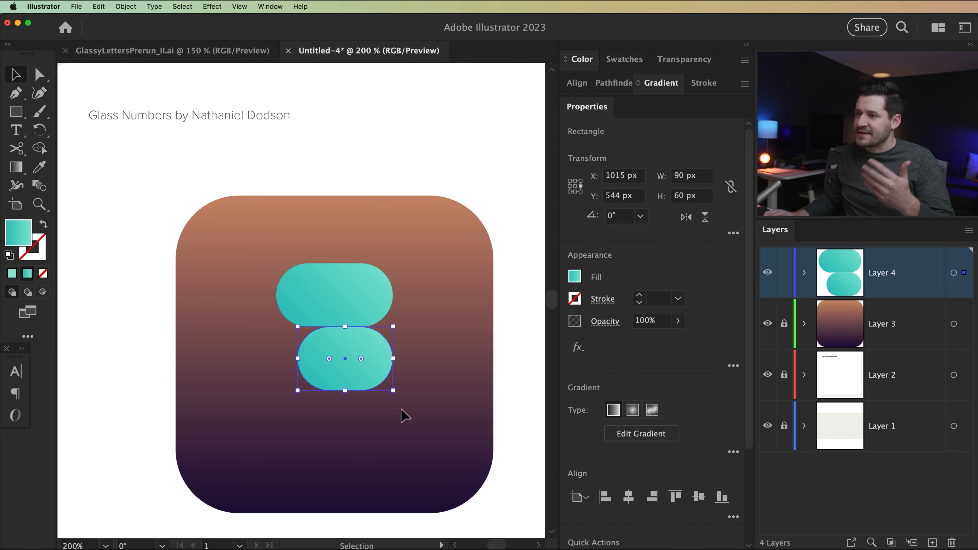
pyautogui.press('Down')
pyautogui.press('Down')
pyautogui.press('Down')
pyautogui.press('Down')
pyautogui.press('Down')
pyautogui.press('Down')
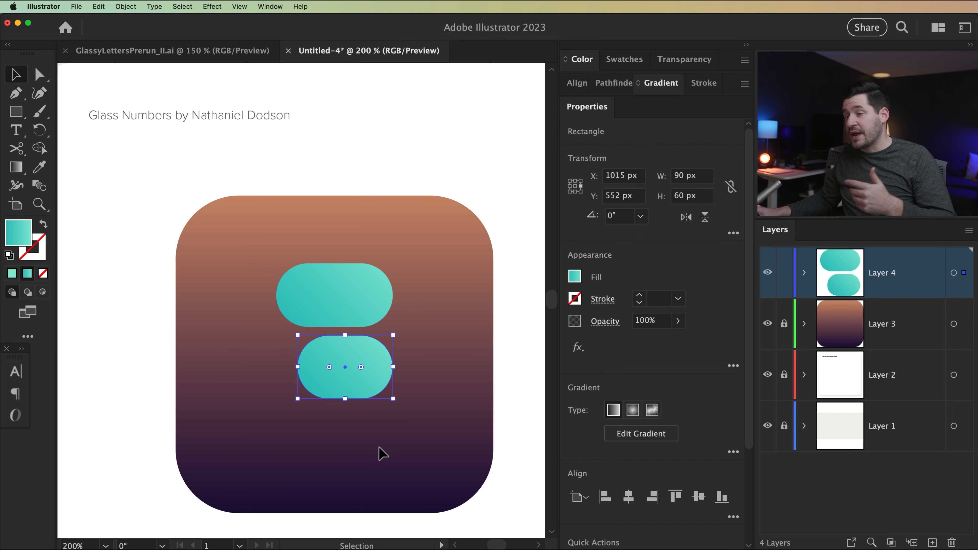
pyautogui.click(414, 258)
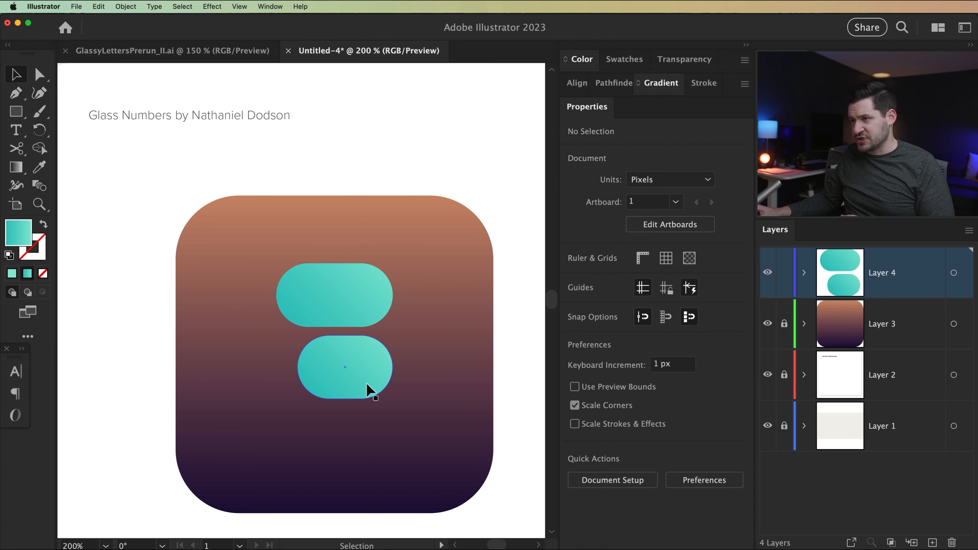
pyautogui.click(361, 373)
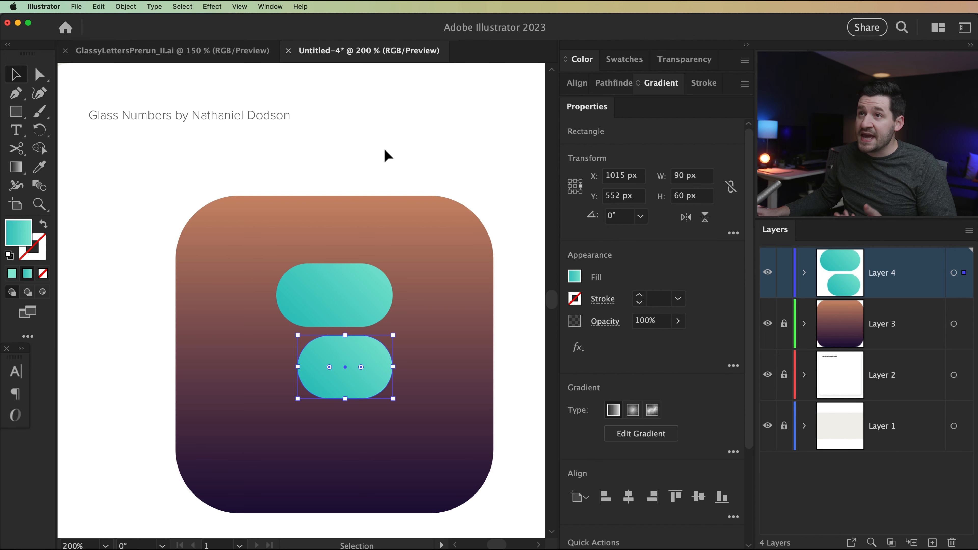
# Create a 128 × 128 px circle over the two stacked pills with the Ellipse tool
pyautogui.moveTo(18, 112); pyautogui.dragTo(69, 130)
pyautogui.click(321, 238)
pyautogui.moveTo(944, 358); pyautogui.dragTo(494, 339)
pyautogui.write('128')
pyautogui.press('Tab')
pyautogui.write('128')
pyautogui.press('Return')
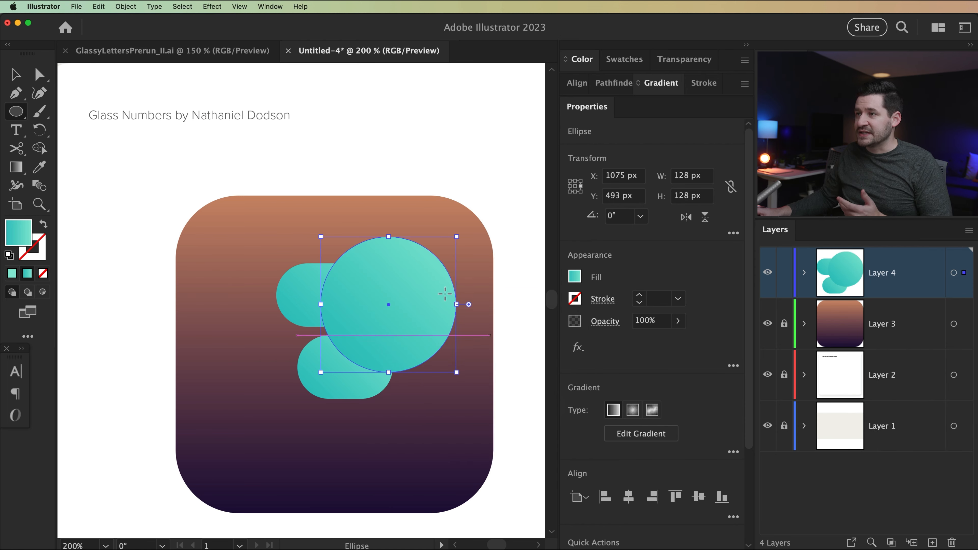
# Position the large circle so it spans from the upper pill's top edge to the lower pill's bottom edge
pyautogui.press('v')
pyautogui.moveTo(406, 297); pyautogui.dragTo(379, 317)
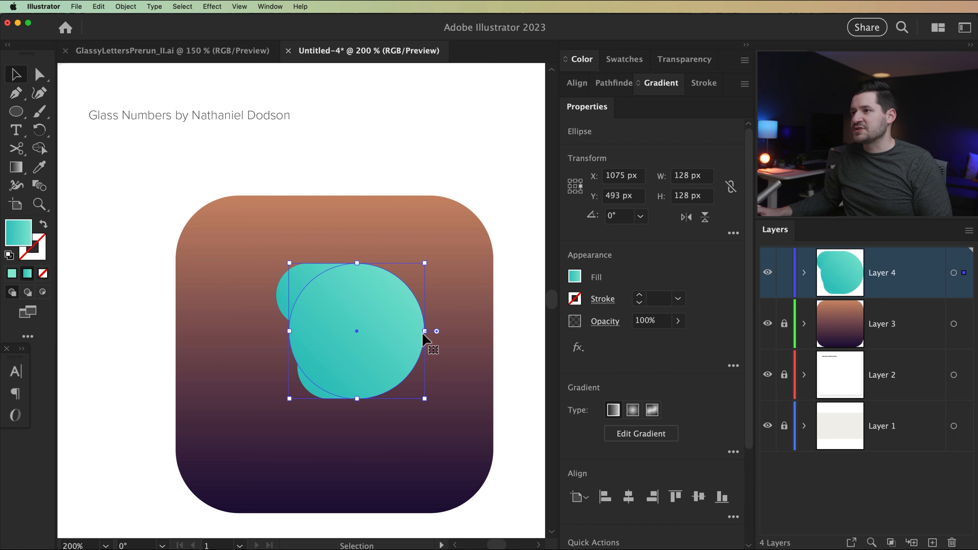
pyautogui.click(493, 389)
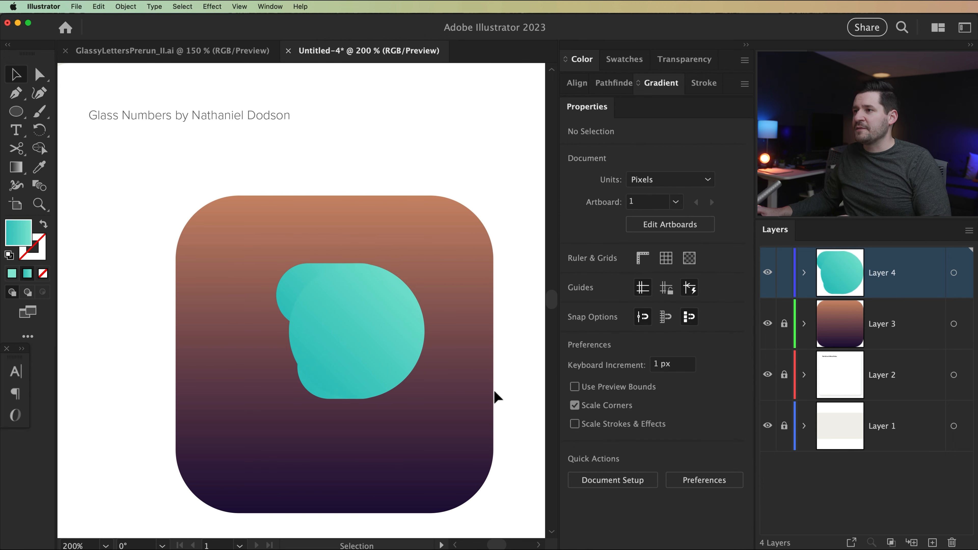
# Replace the large circle's gradient with a solid purple #8d49d5 fill
pyautogui.click(384, 345)
pyautogui.click(595, 62)
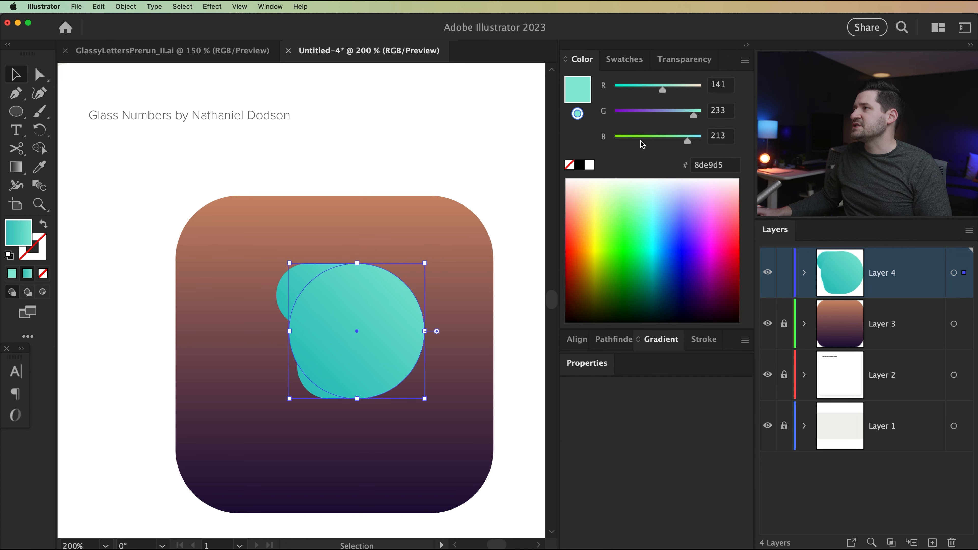
pyautogui.moveTo(646, 117); pyautogui.dragTo(640, 116)
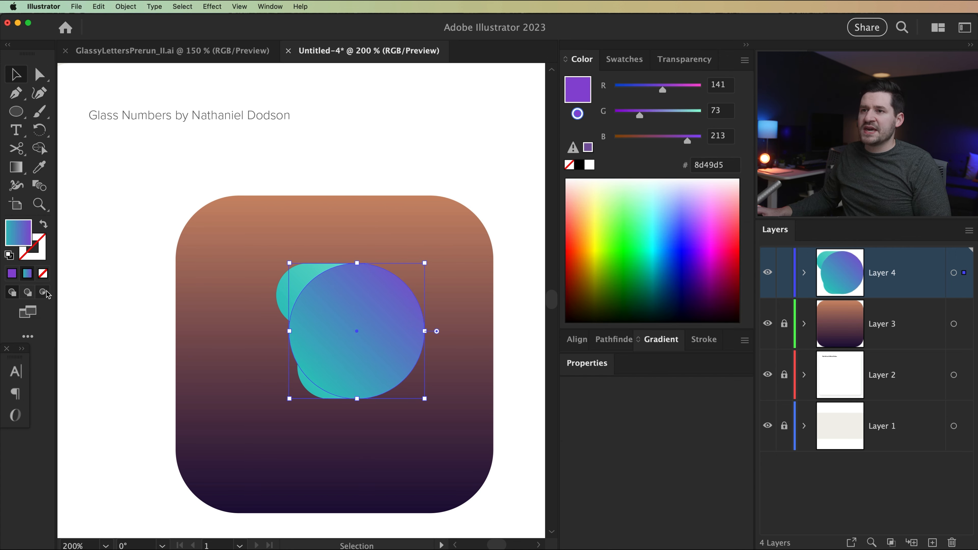
pyautogui.click(17, 278)
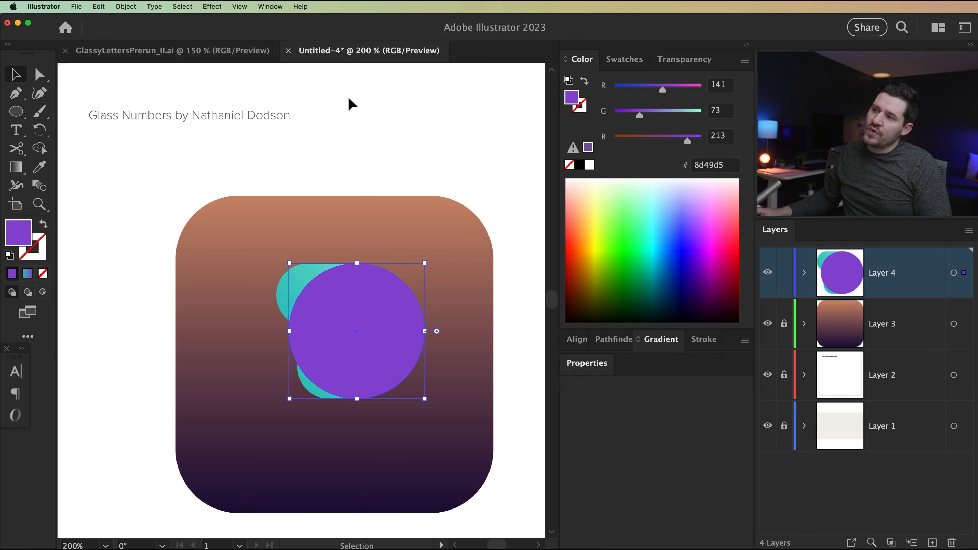
# Try placing the purple circle behind both pills in Layer 4, and return it to the front
pyautogui.click(804, 273)
pyautogui.moveTo(901, 322); pyautogui.dragTo(916, 434)
pyautogui.click(524, 386)
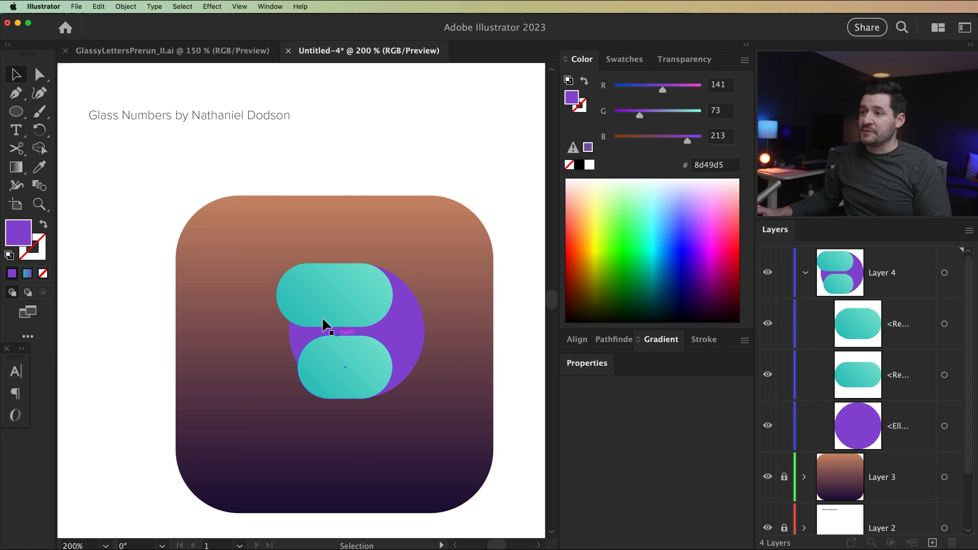
pyautogui.moveTo(874, 426); pyautogui.dragTo(813, 298)
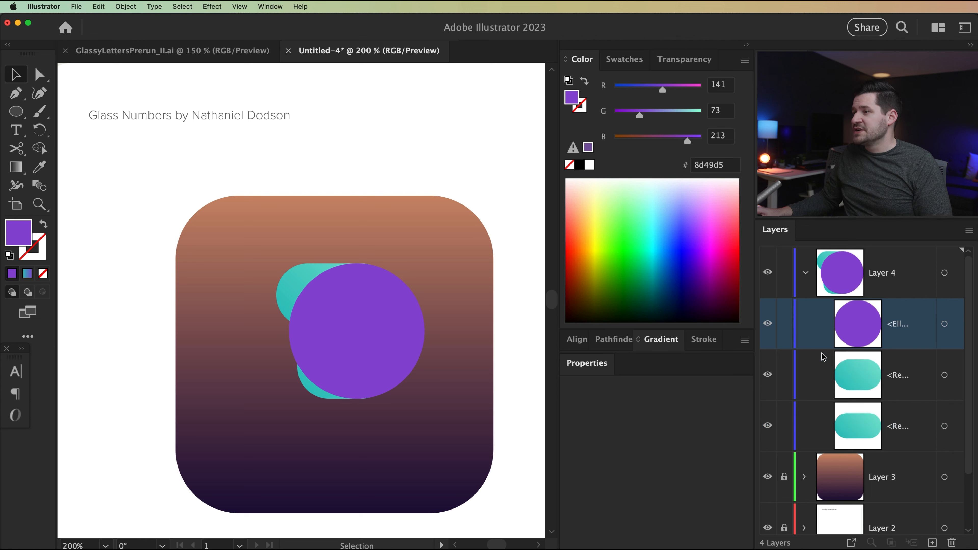
# Delete the purple circle's leftmost anchor point to leave a half circle with a straight left edge
pyautogui.click(38, 74)
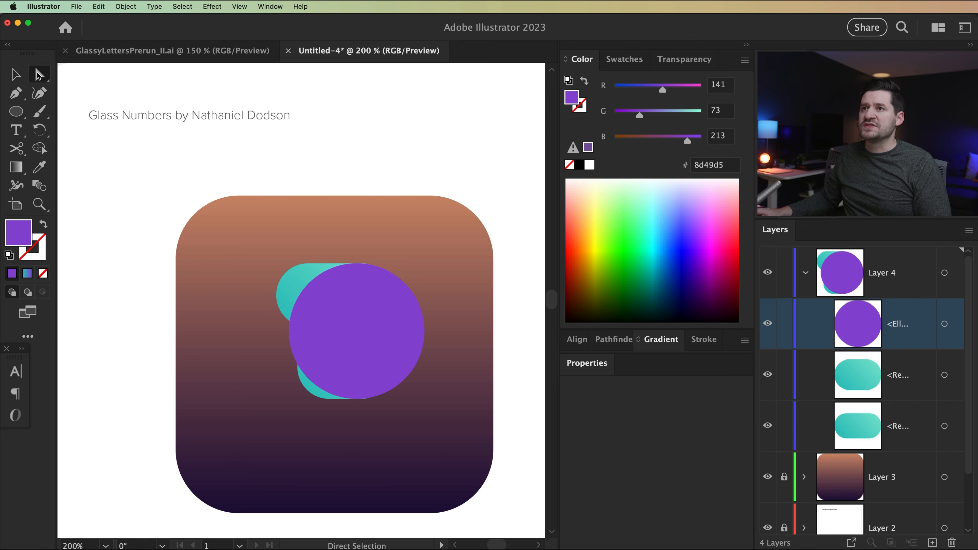
pyautogui.click(289, 332)
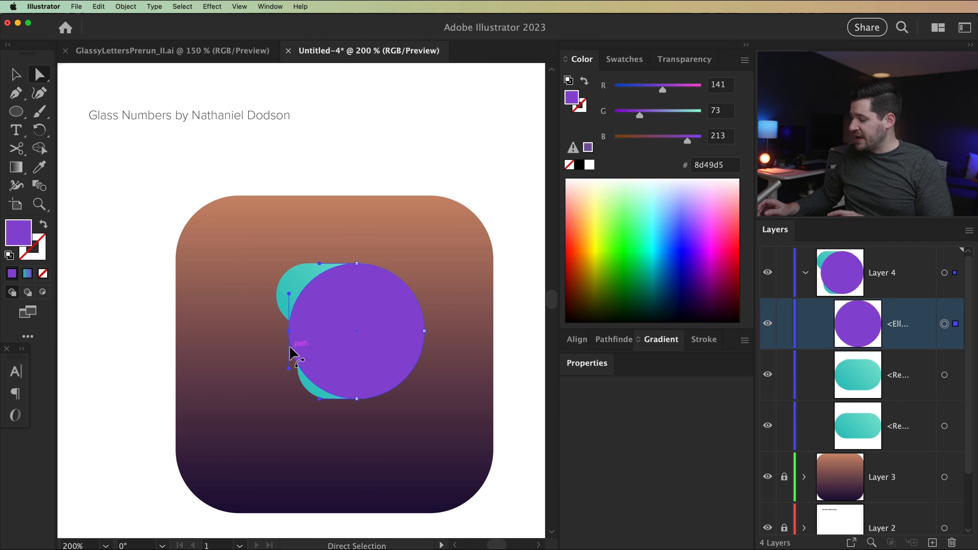
pyautogui.press('Delete')
pyautogui.click(349, 174)
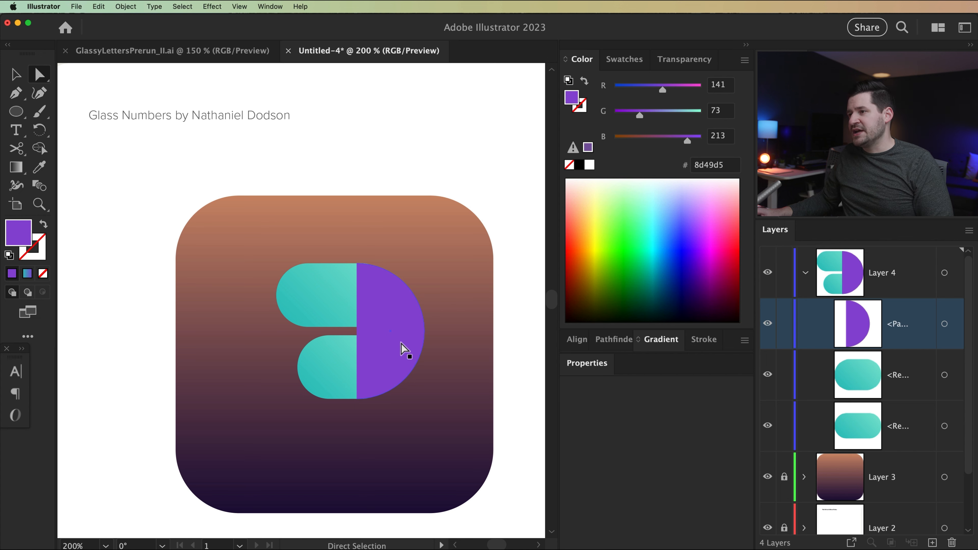
# Create an 8 × 8 px circle near the gap between the two pills
pyautogui.press('z')
pyautogui.click(350, 332)
pyautogui.click(305, 297)
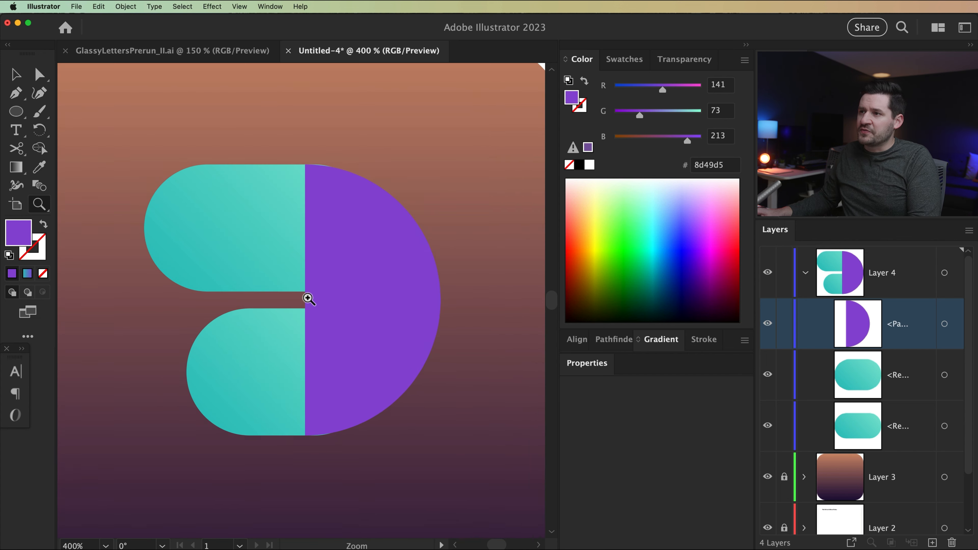
pyautogui.click(301, 314)
pyautogui.click(354, 287)
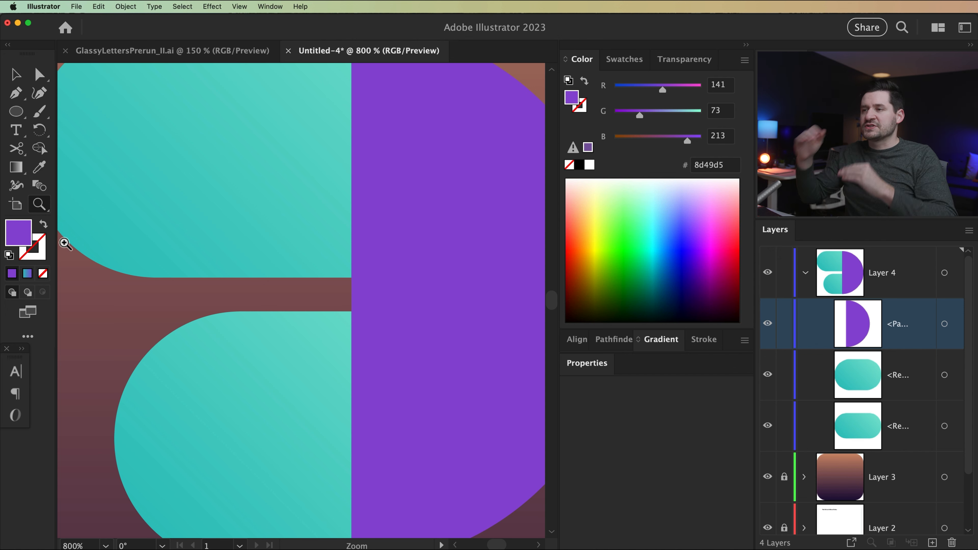
pyautogui.press('l')
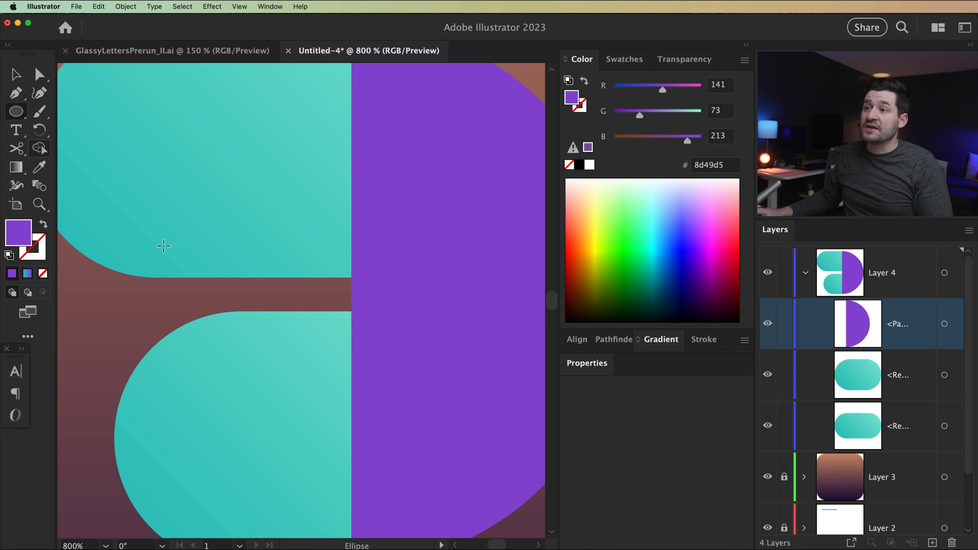
pyautogui.click(225, 295)
pyautogui.write('8')
pyautogui.press('Tab')
pyautogui.write('8')
pyautogui.press('Tab')
pyautogui.press('Return')
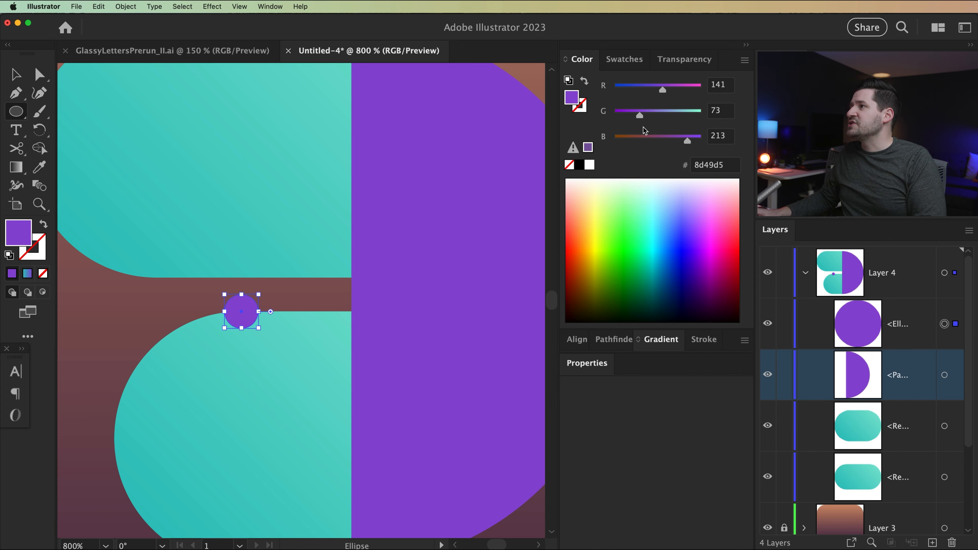
# Center the small circle on the half circle's straight edge within the gap, and shift both shapes right by about 3 px
pyautogui.press('v')
pyautogui.moveTo(250, 323); pyautogui.dragTo(355, 299)
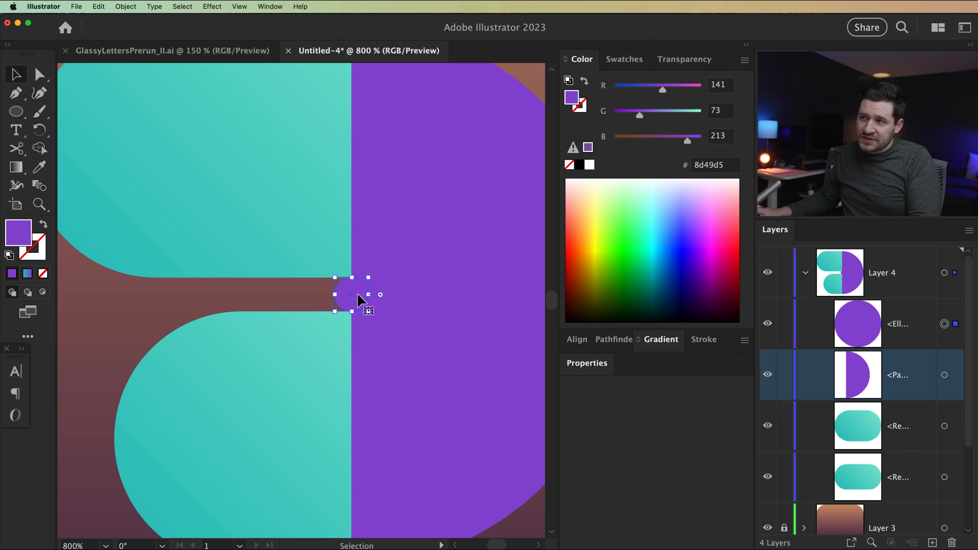
pyautogui.keyDown('shift'); pyautogui.click(422, 188); pyautogui.keyUp('shift')
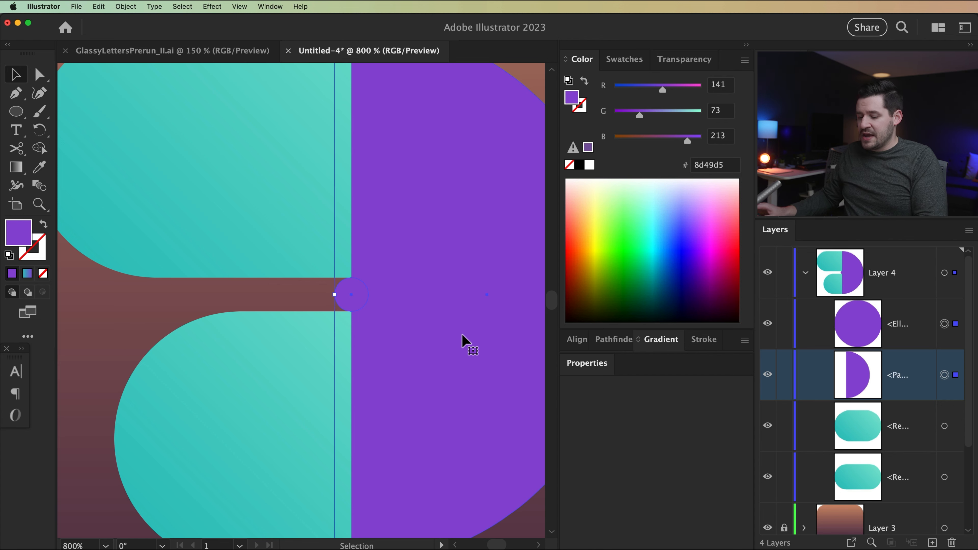
pyautogui.press('super+minus')
pyautogui.moveTo(345, 337); pyautogui.dragTo(376, 343)
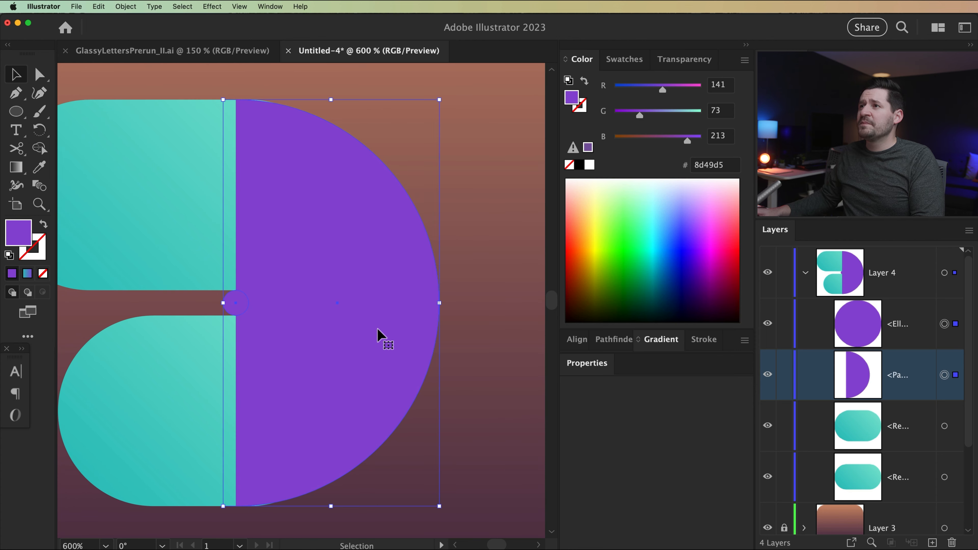
pyautogui.press('Right')
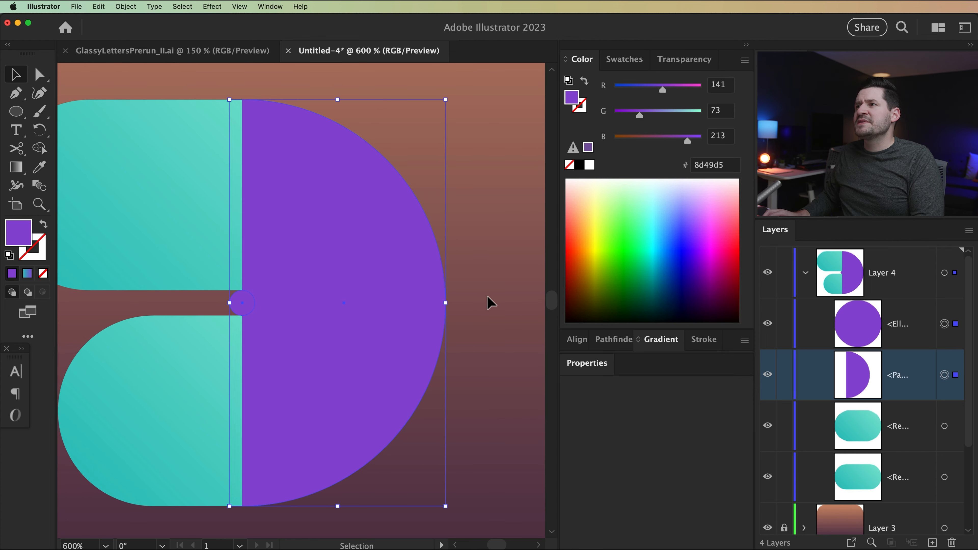
pyautogui.press('Right')
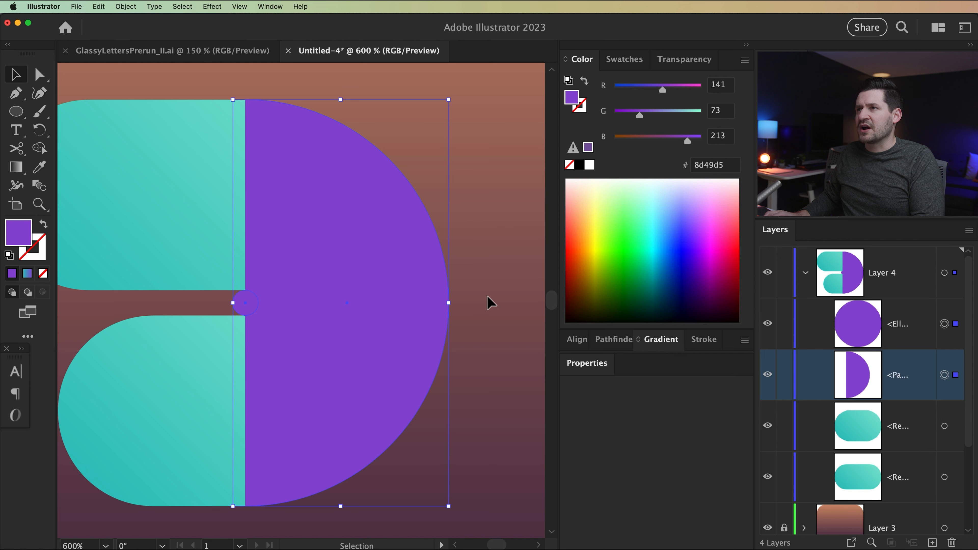
# Cut the small circle out of the purple half circle with Pathfinder's Minus Front to round the gap's inner end
pyautogui.click(520, 212)
pyautogui.click(297, 294)
pyautogui.keyDown('shift'); pyautogui.click(236, 308); pyautogui.keyUp('shift')
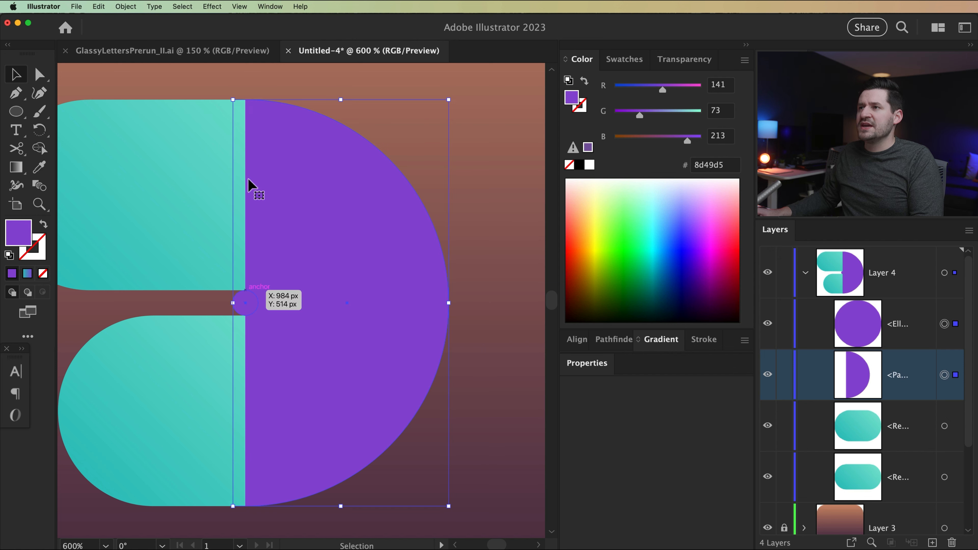
pyautogui.click(613, 340)
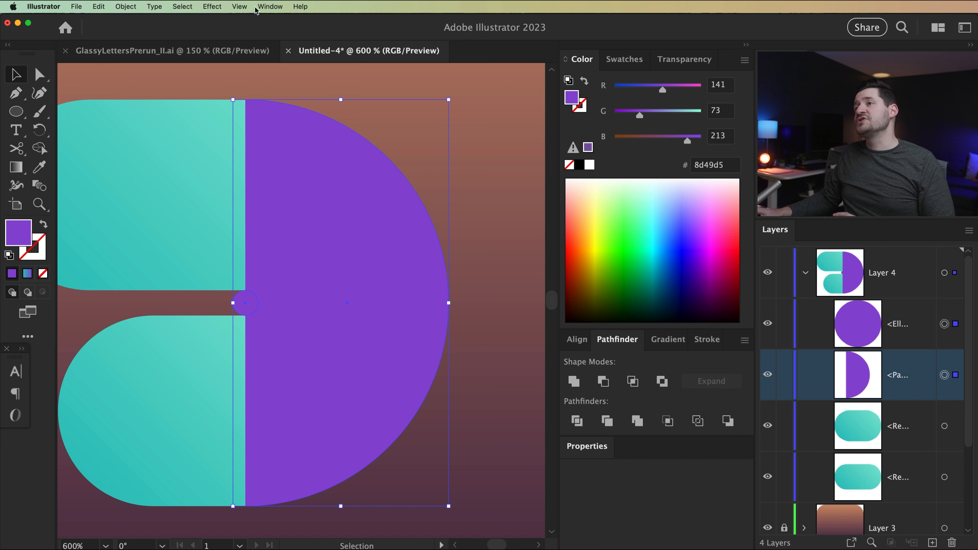
pyautogui.click(275, 7)
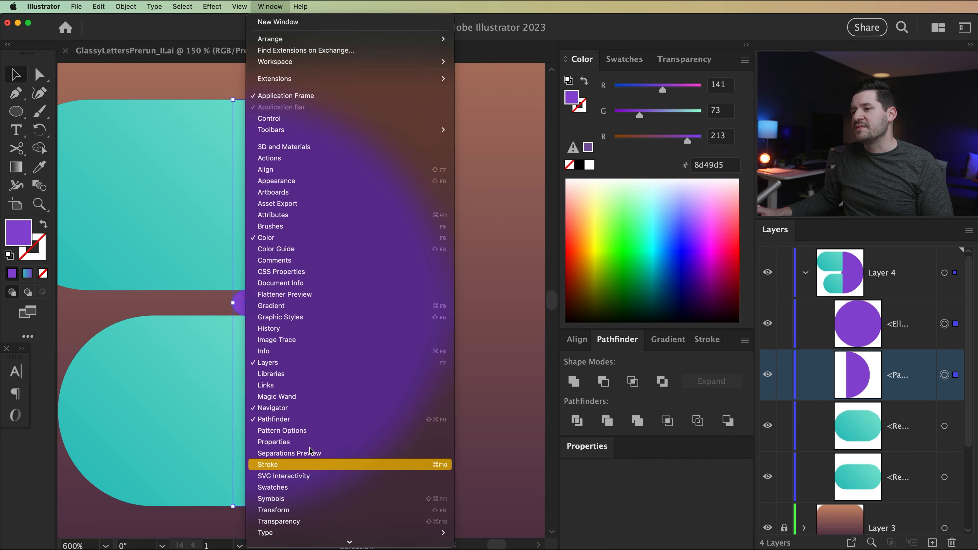
pyautogui.click(662, 363)
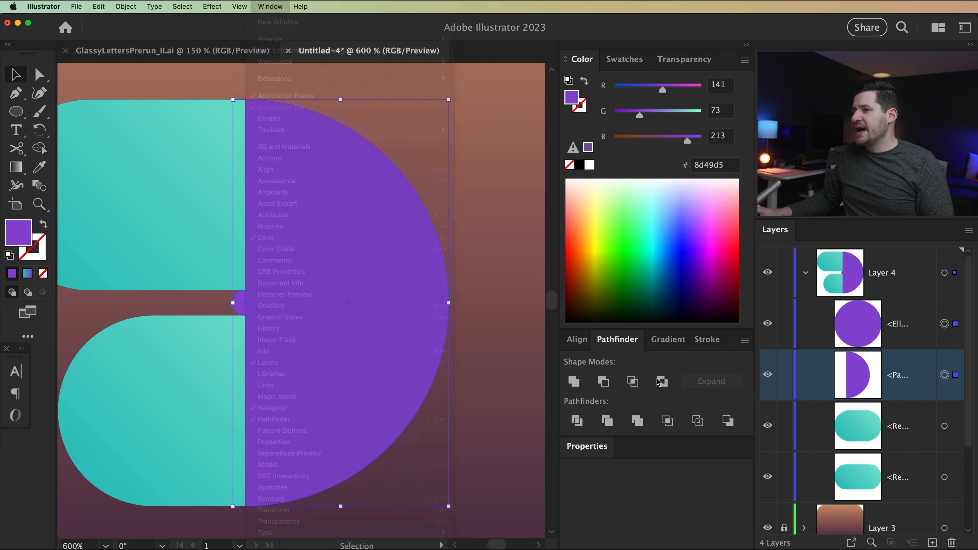
pyautogui.click(604, 382)
pyautogui.click(224, 308)
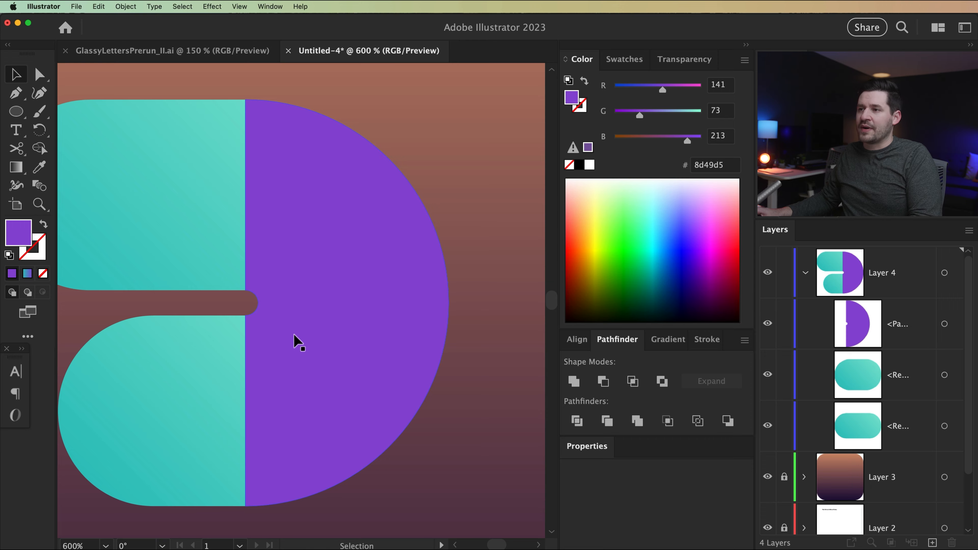
# Give both pills the same solid purple #8d49d5 fill as the half circle
pyautogui.moveTo(294, 341); pyautogui.dragTo(373, 349)
pyautogui.click(421, 292)
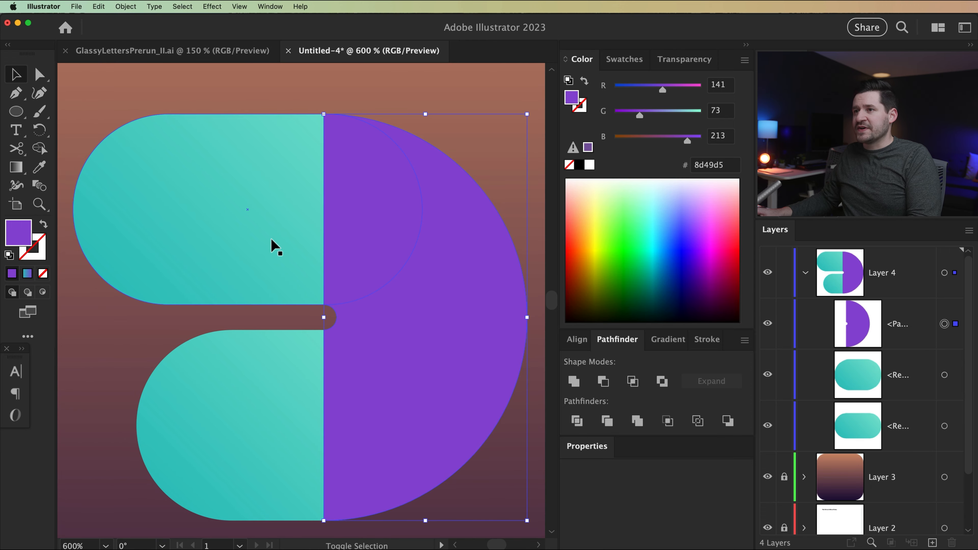
pyautogui.keyDown('shift'); pyautogui.click(271, 247); pyautogui.keyUp('shift')
pyautogui.keyDown('shift'); pyautogui.click(256, 412); pyautogui.keyUp('shift')
pyautogui.click(478, 166)
pyautogui.press('super+minus')
pyautogui.press('super+minus')
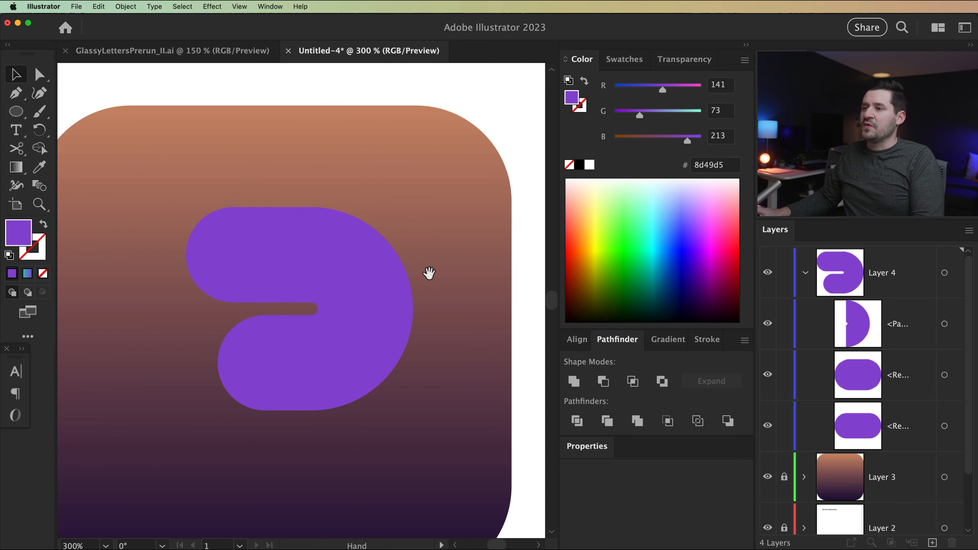
# Change the fill of the half circle and both pills to mint green #8dffd5
pyautogui.moveTo(429, 273); pyautogui.dragTo(477, 235)
pyautogui.click(352, 319)
pyautogui.keyDown('shift'); pyautogui.click(399, 257); pyautogui.keyUp('shift')
pyautogui.keyDown('shift'); pyautogui.click(341, 228); pyautogui.keyUp('shift')
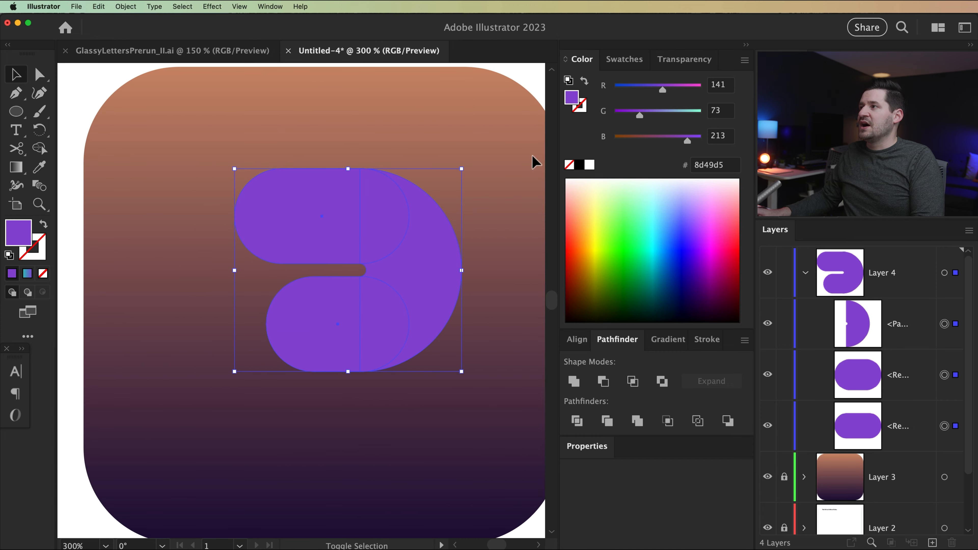
pyautogui.moveTo(679, 113); pyautogui.dragTo(701, 112)
pyautogui.click(248, 320)
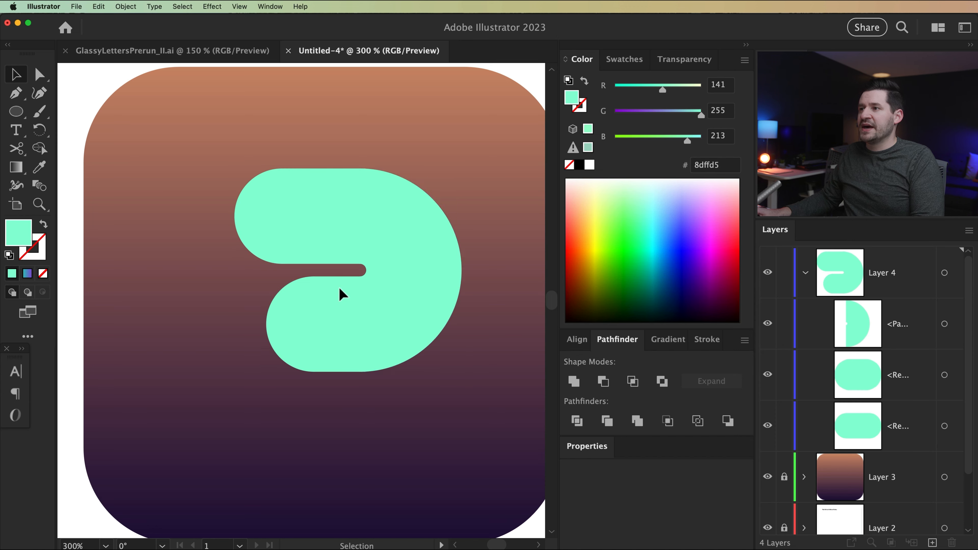
# Group the half circle and the two pills, and expand the group to show its three shapes
pyautogui.moveTo(393, 273); pyautogui.dragTo(355, 283)
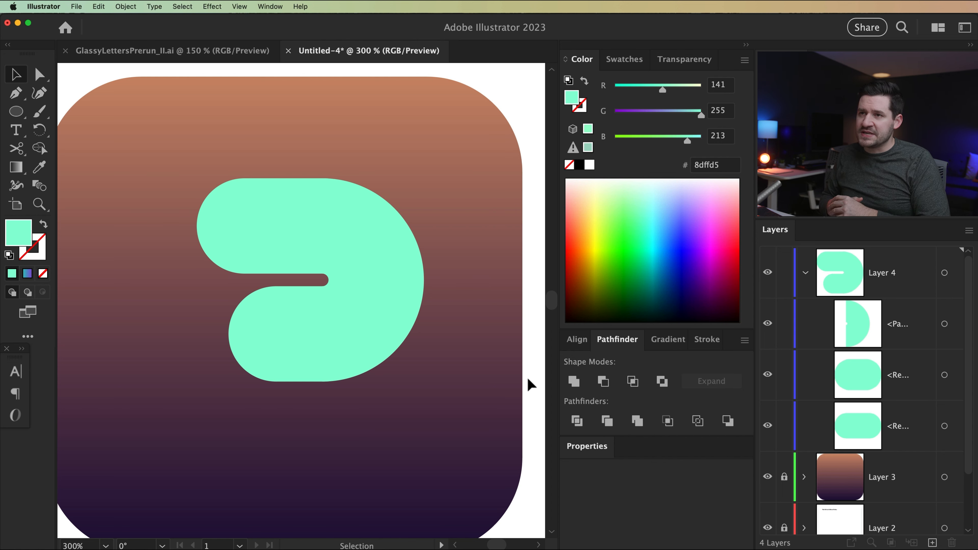
pyautogui.moveTo(451, 401); pyautogui.dragTo(182, 136)
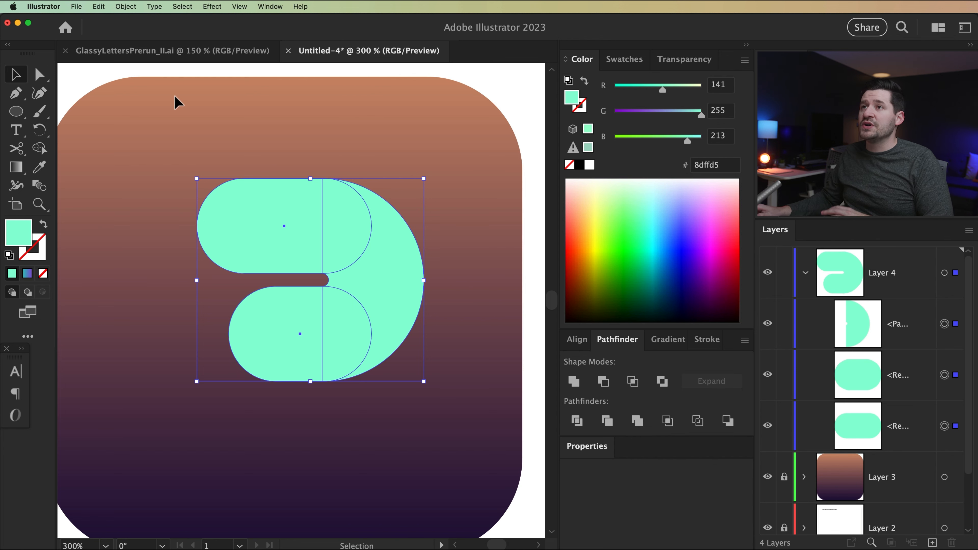
pyautogui.click(127, 7)
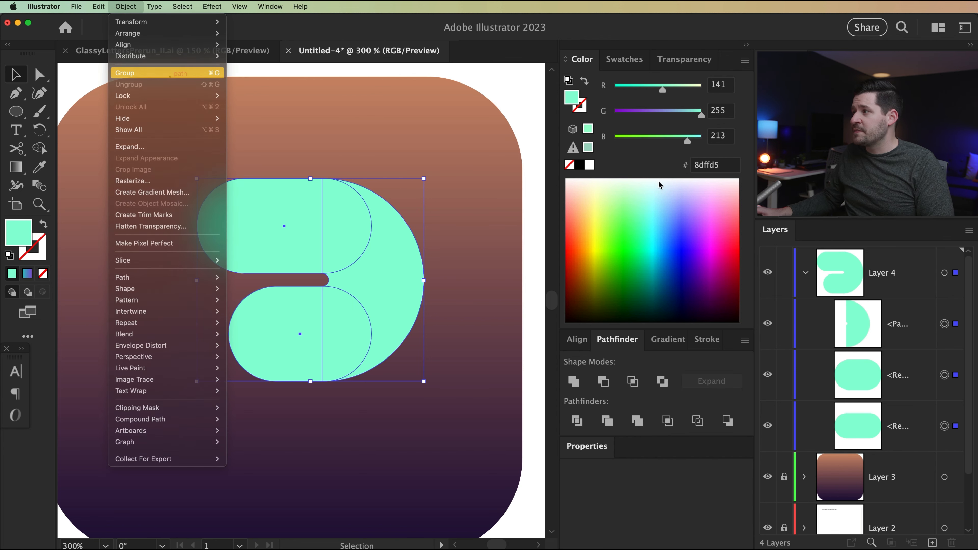
pyautogui.press('super+g')
pyautogui.click(823, 325)
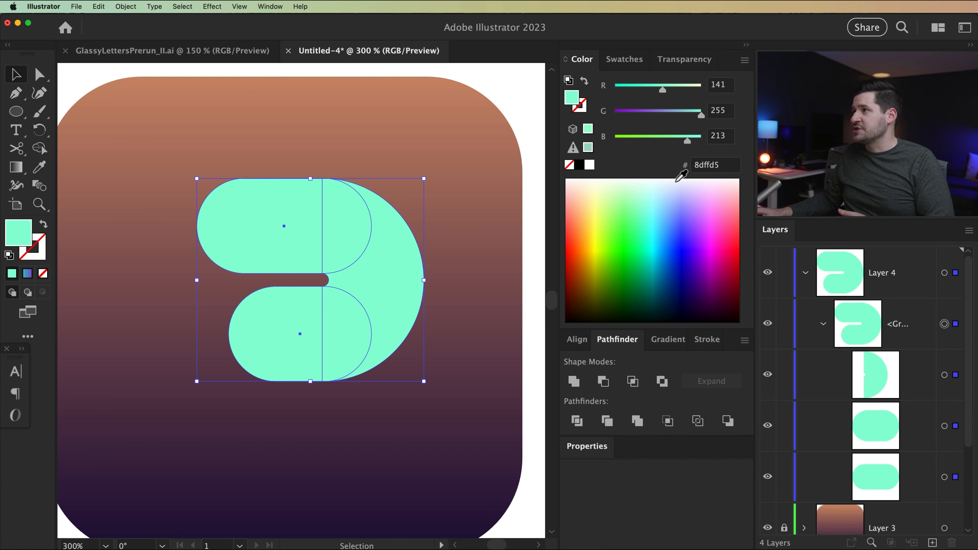
# Change the fill of the grouped half circle and pills to light blue #8dc1d5 and collapse the group
pyautogui.click(642, 113)
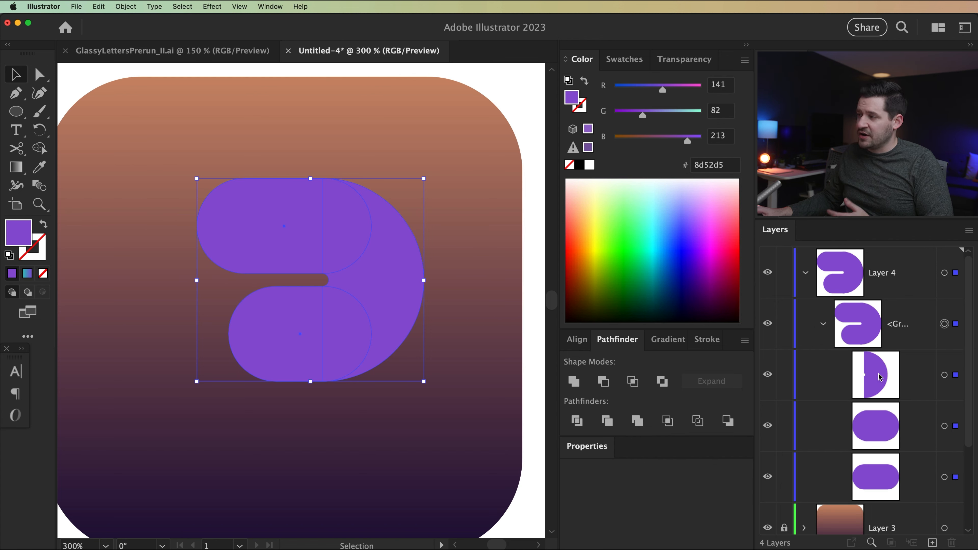
pyautogui.click(684, 115)
pyautogui.moveTo(683, 115); pyautogui.dragTo(680, 115)
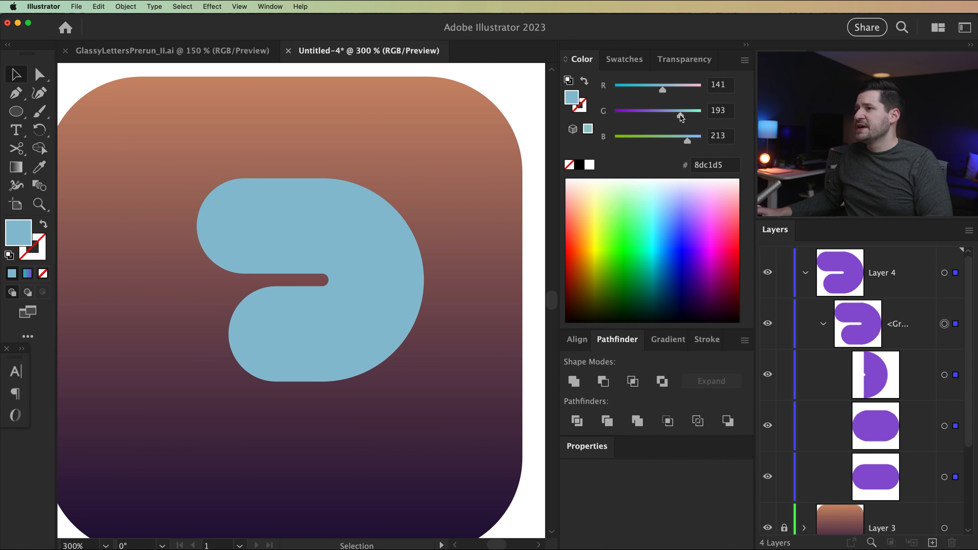
pyautogui.click(824, 324)
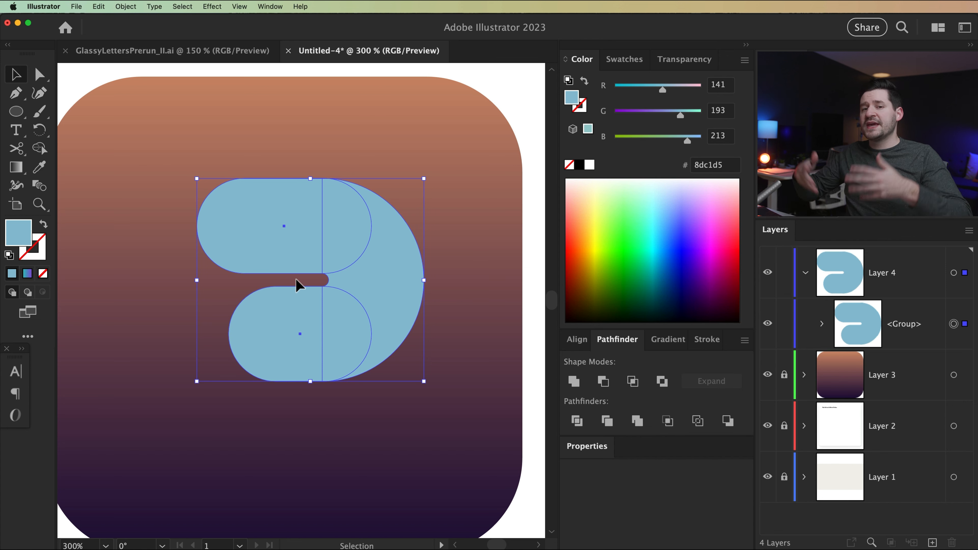
# Create a reflected copy of the blue group across the horizontal axis
pyautogui.click(129, 8)
pyautogui.moveTo(133, 22)
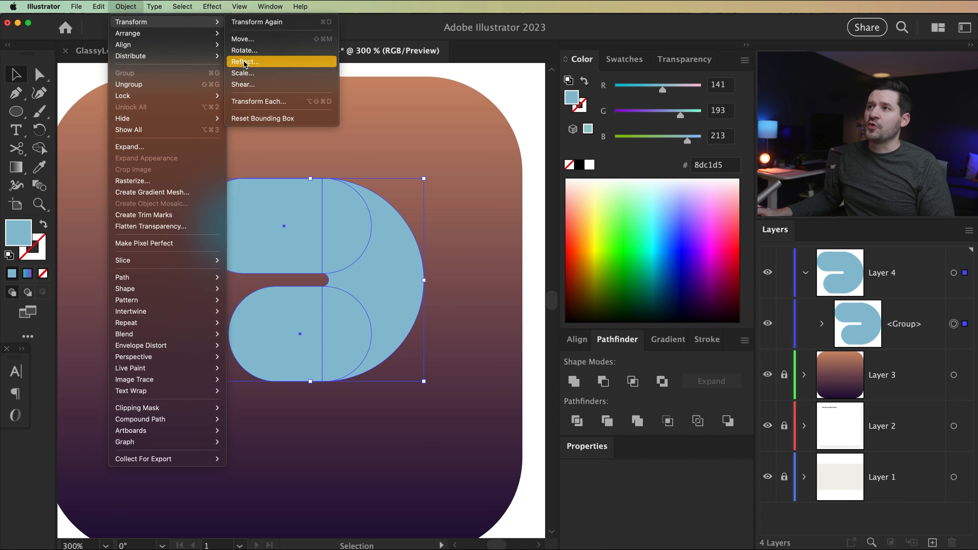
pyautogui.click(260, 62)
pyautogui.moveTo(976, 295); pyautogui.dragTo(642, 211)
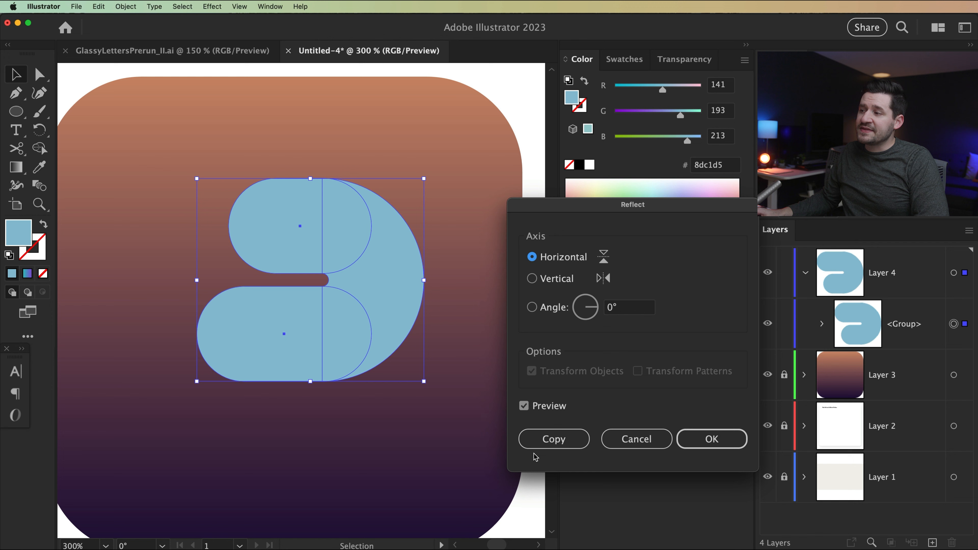
pyautogui.click(549, 440)
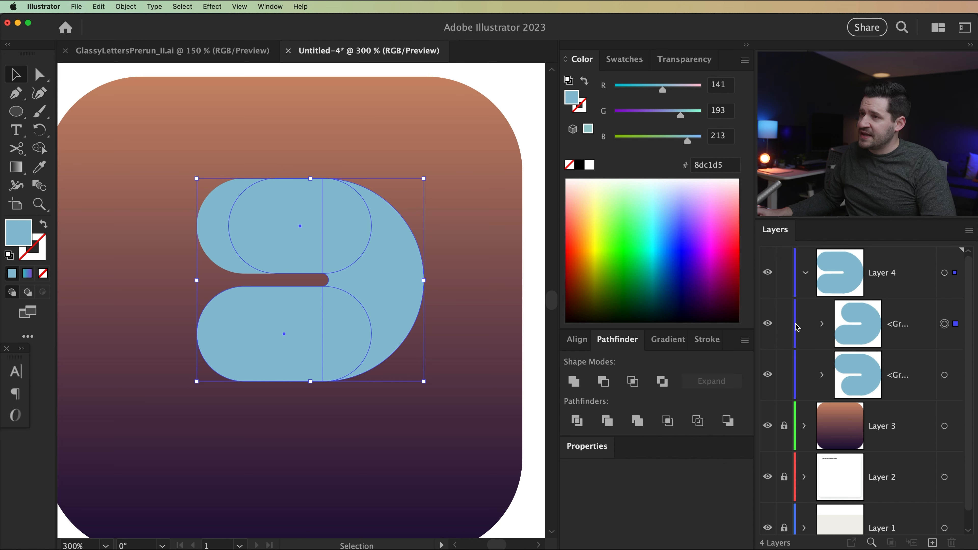
# Move the reflected copy straight down until its upper pill overlaps the original's lower pill, forming a 3
pyautogui.moveTo(371, 244); pyautogui.dragTo(378, 364)
pyautogui.keyDown('shift'); pyautogui.click(340, 222); pyautogui.keyUp('shift')
pyautogui.click(471, 245)
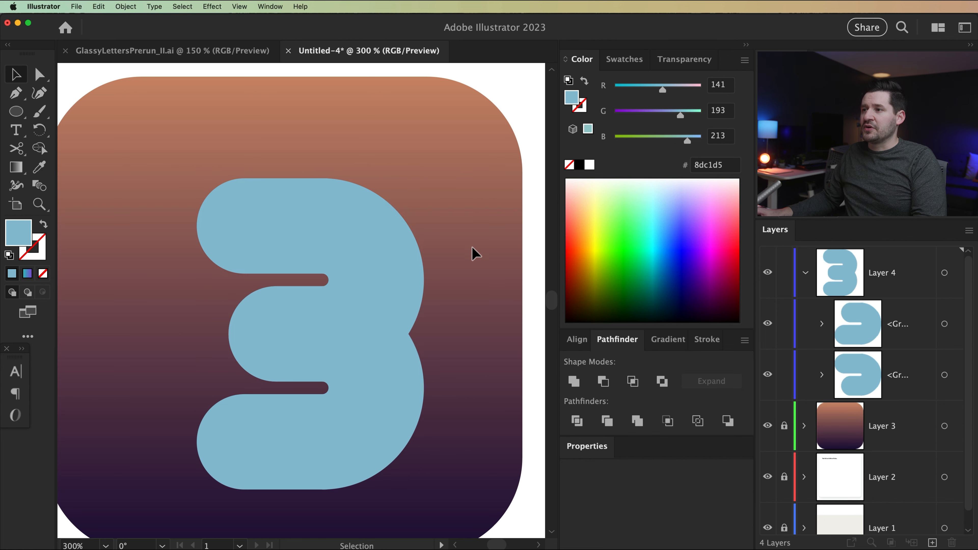
pyautogui.hscroll(-2, 400, 306)
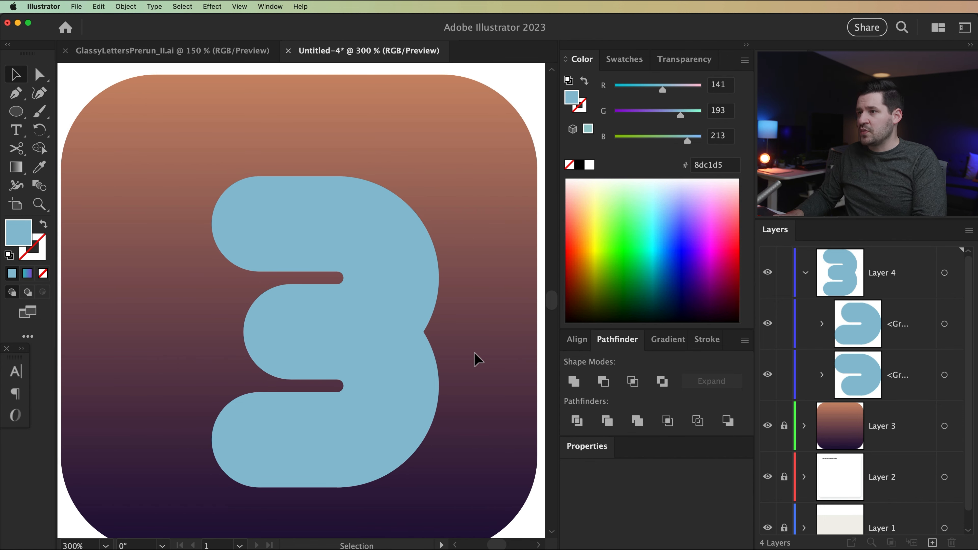
pyautogui.press('super+minus')
pyautogui.press('super+minus')
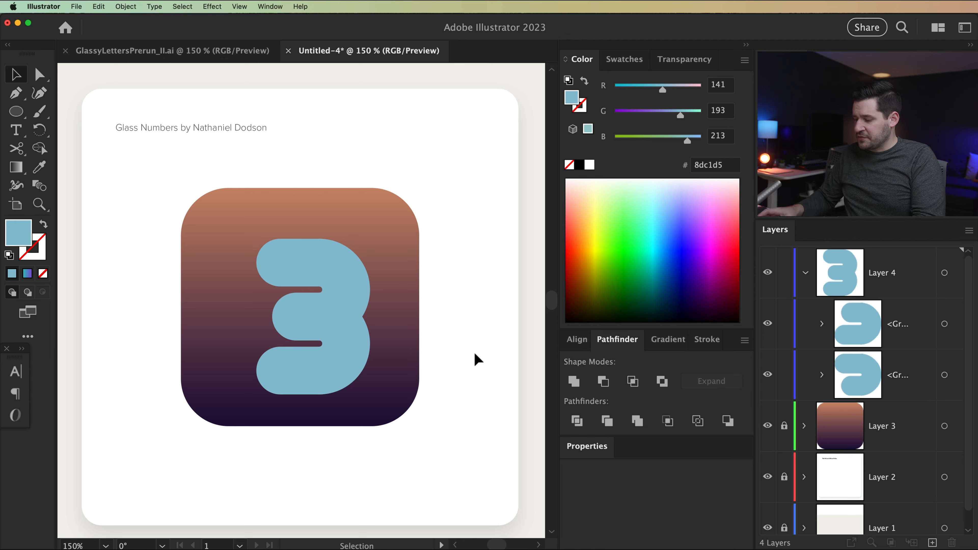
pyautogui.press('super+equal')
pyautogui.press('super+equal')
pyautogui.scroll(-1, 454, 312)
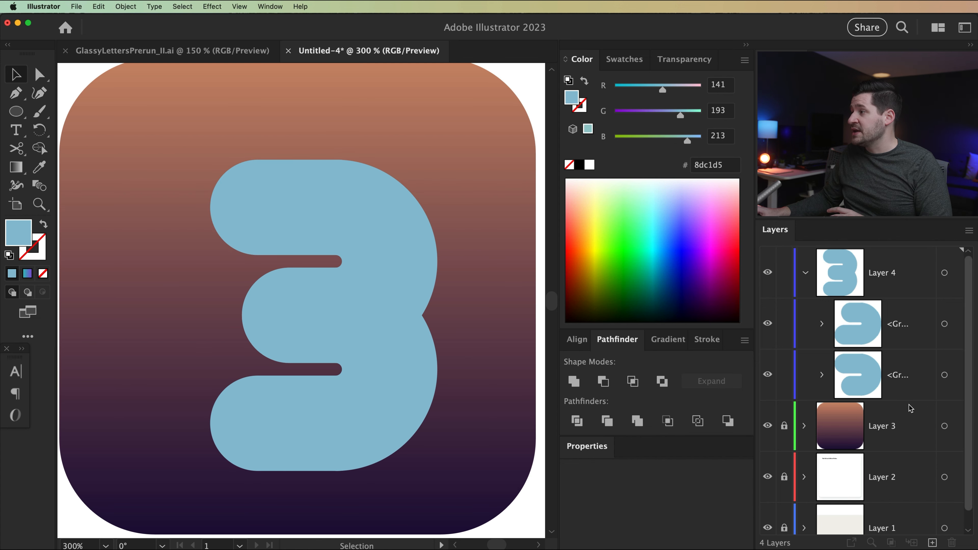
# Select the topmost pill of the 3 inside its group and unlink its four corner radii
pyautogui.click(822, 374)
pyautogui.scroll(-1, 875, 429)
pyautogui.scroll(-2, 875, 428)
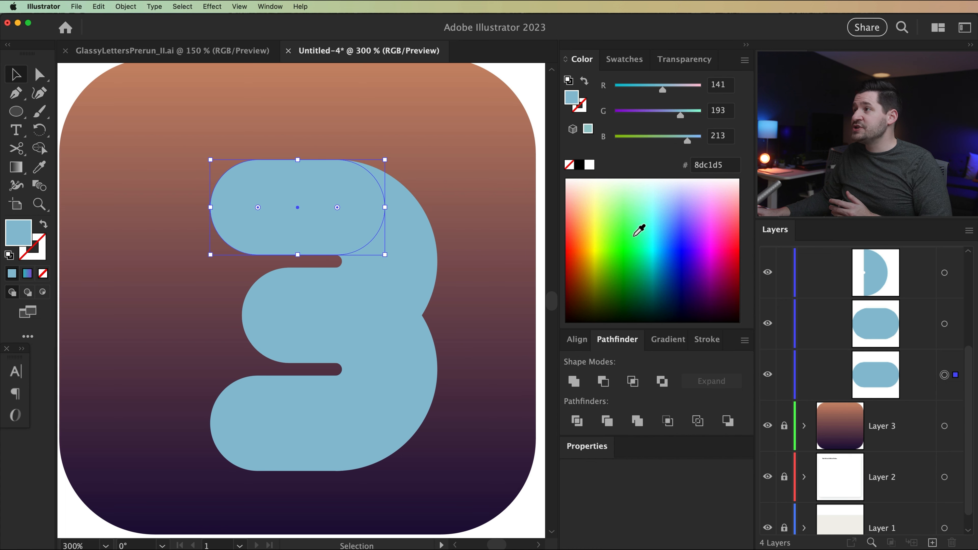
pyautogui.click(607, 447)
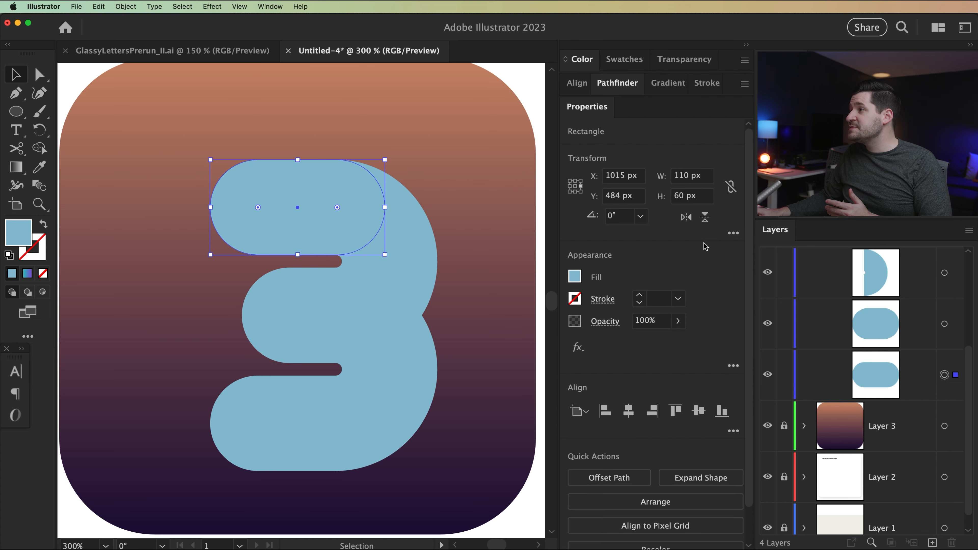
pyautogui.click(733, 233)
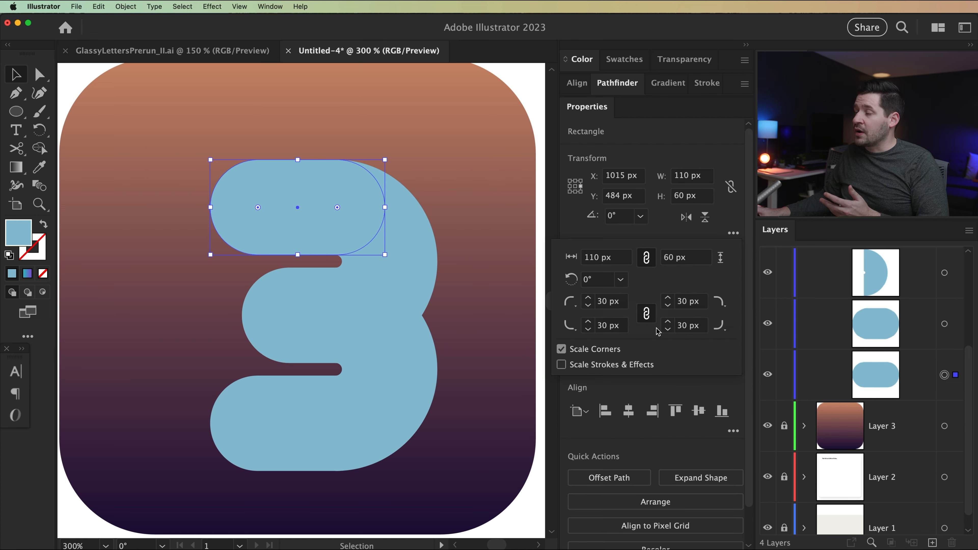
pyautogui.click(646, 314)
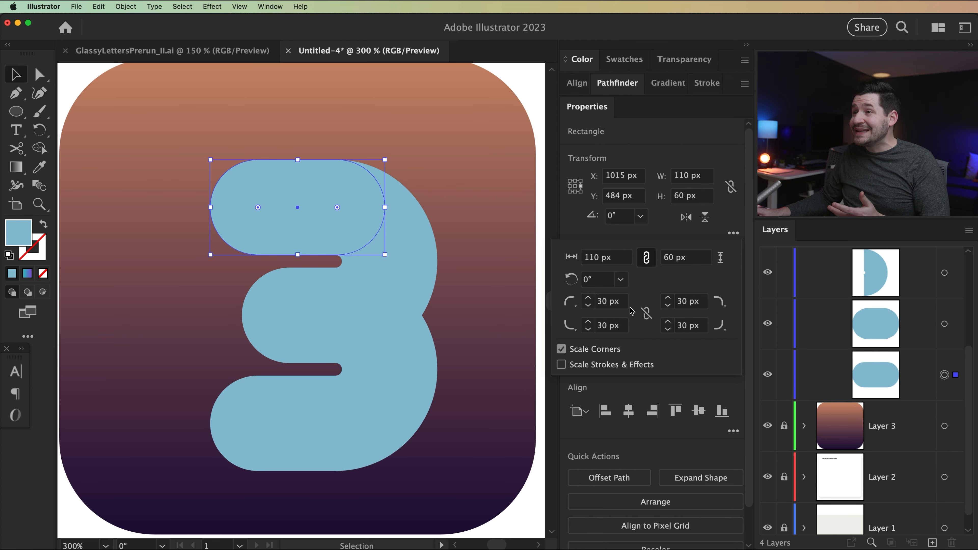
# Try corner radii of 0 px at the top pill's upper-left and 60 px at its lower-left, and undo them
pyautogui.click(617, 302)
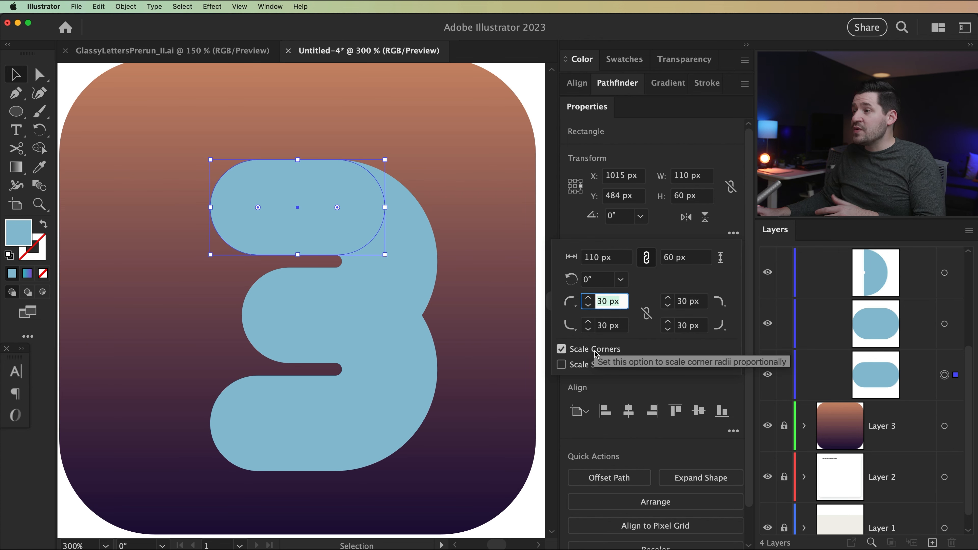
pyautogui.write('0')
pyautogui.press('Tab')
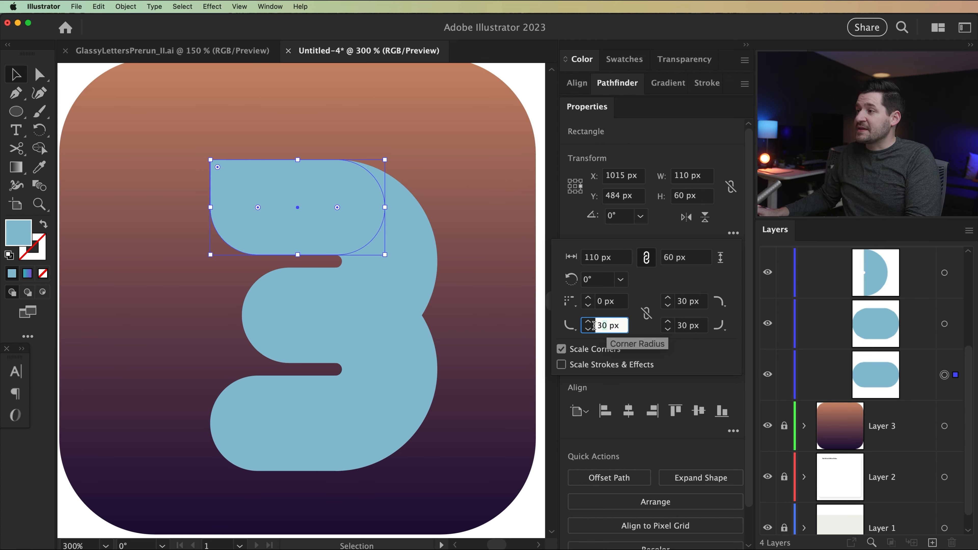
pyautogui.press('Tab')
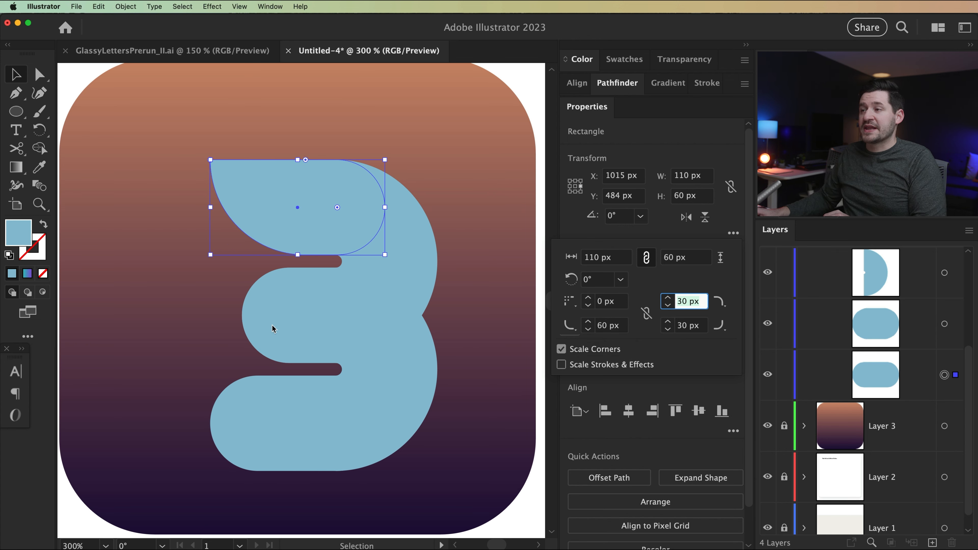
pyautogui.press('Return')
pyautogui.click(521, 432)
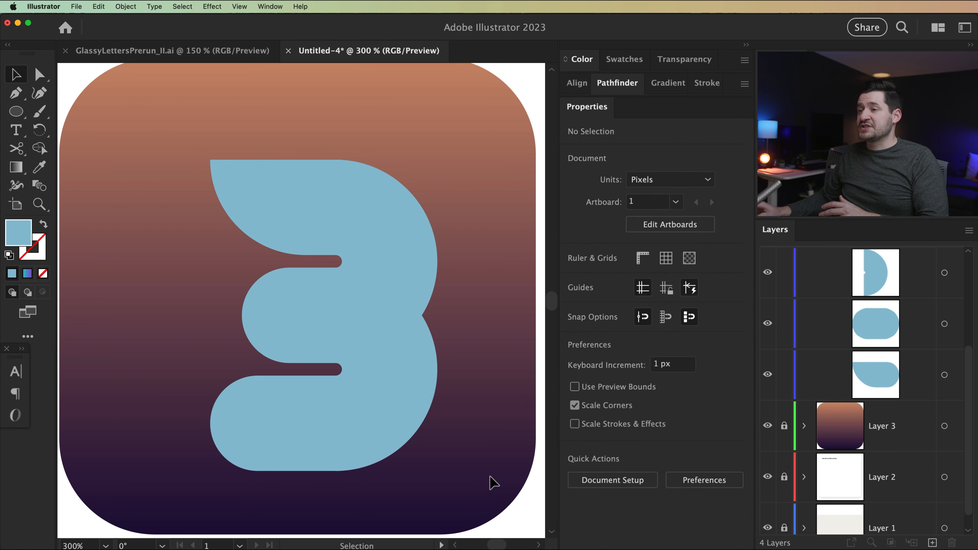
pyautogui.press('super+z')
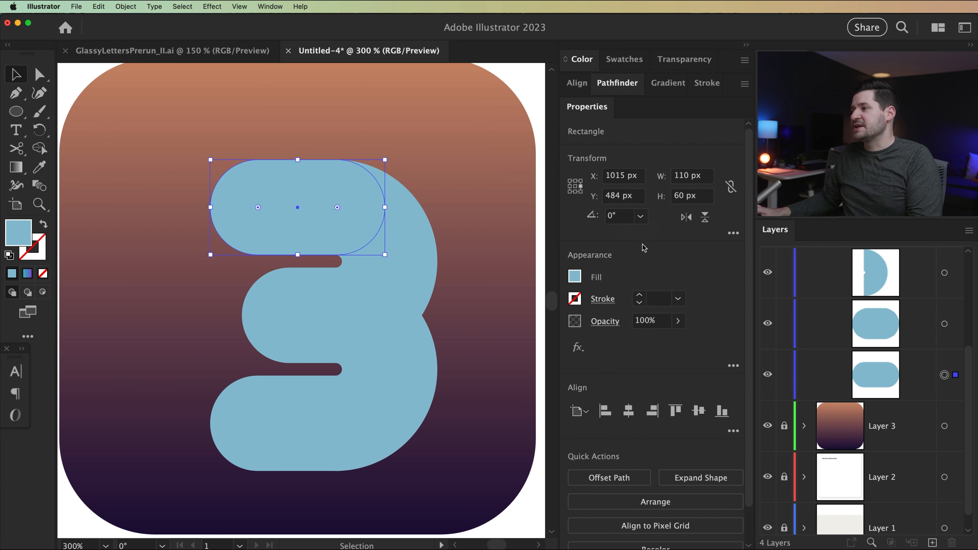
# Duplicate both groups of the 3 in place in front and hide the originals
pyautogui.scroll(3, 900, 340)
pyautogui.click(823, 324)
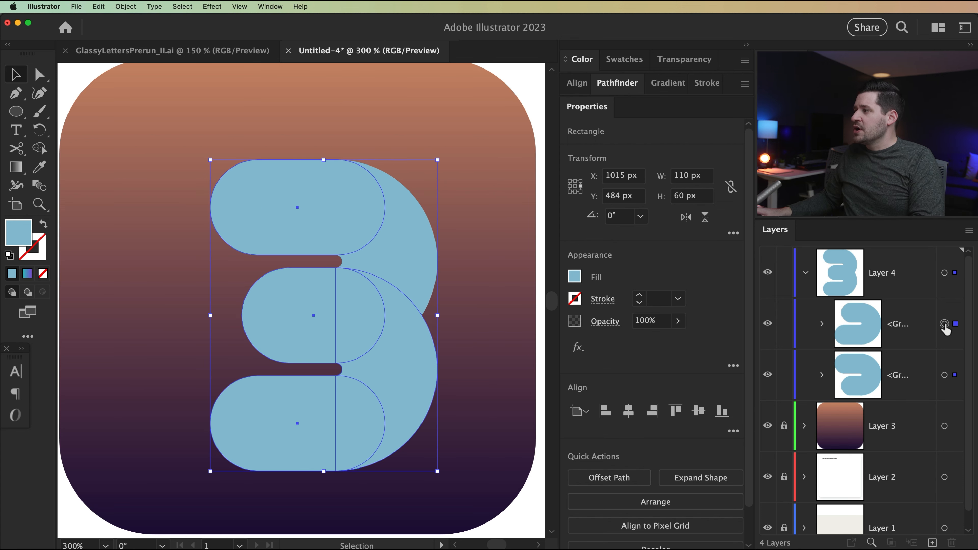
pyautogui.click(945, 324)
pyautogui.click(944, 374)
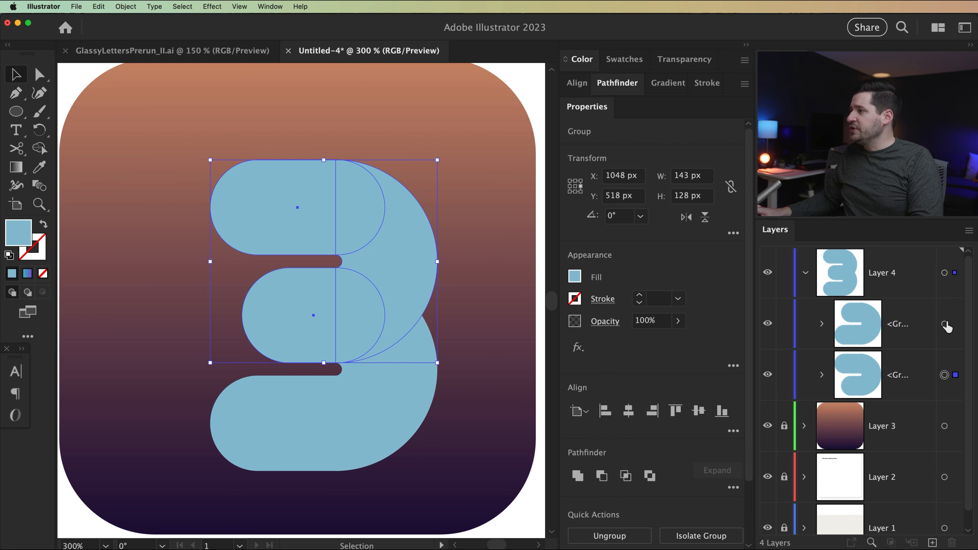
pyautogui.keyDown('shift'); pyautogui.click(944, 324); pyautogui.keyUp('shift')
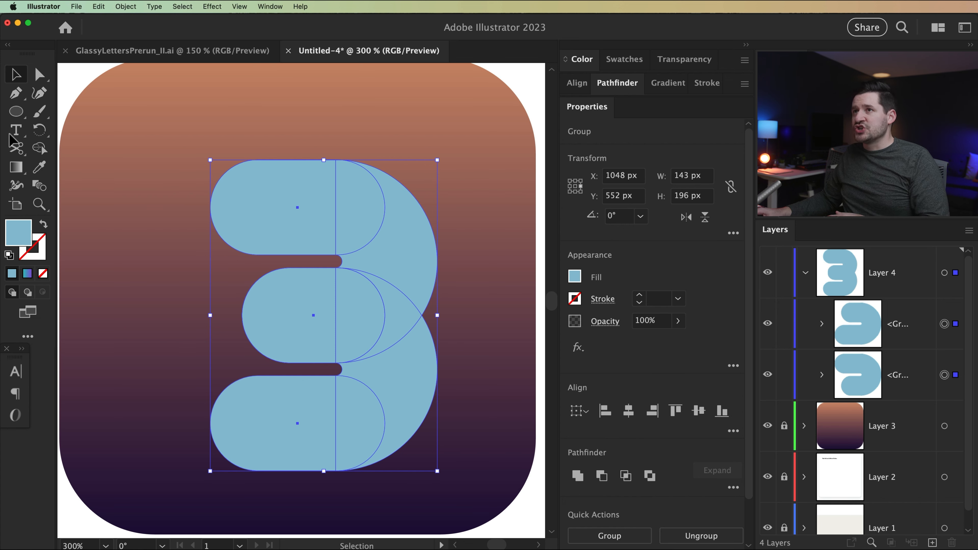
pyautogui.click(120, 7)
pyautogui.moveTo(99, 6)
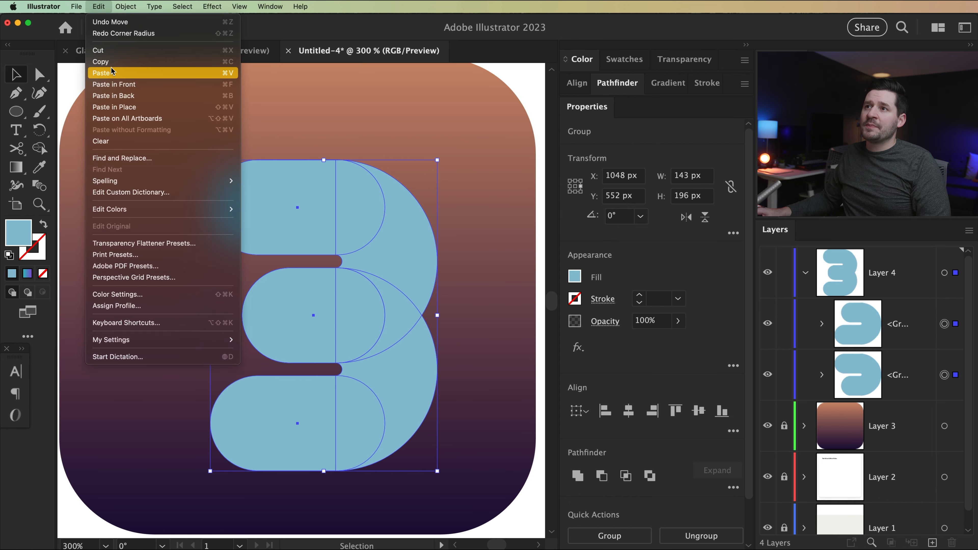
pyautogui.click(126, 85)
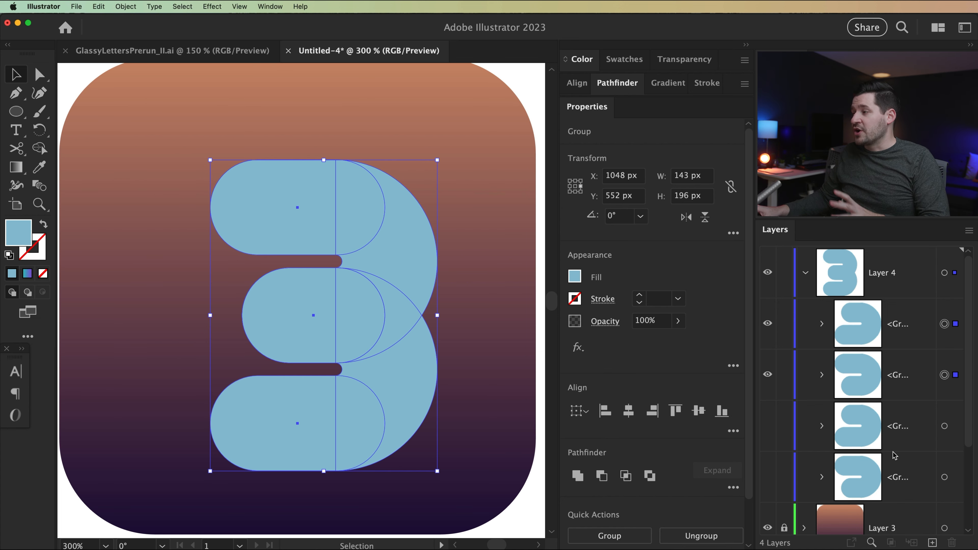
# Reorder the two visible groups so the upper half of the 3 is stacked above the lower half
pyautogui.click(944, 324)
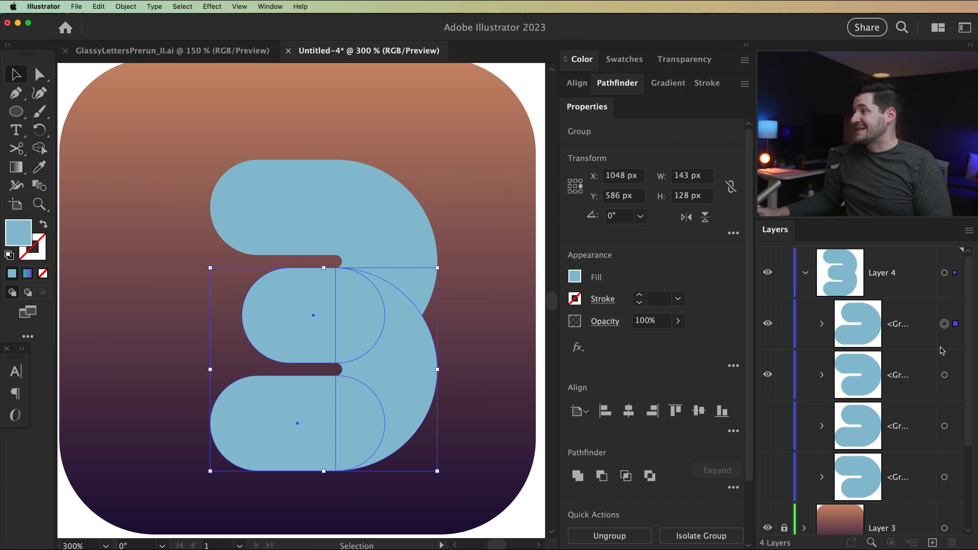
pyautogui.moveTo(902, 327); pyautogui.dragTo(902, 389)
pyautogui.click(885, 324)
pyautogui.click(871, 381)
pyautogui.click(866, 324)
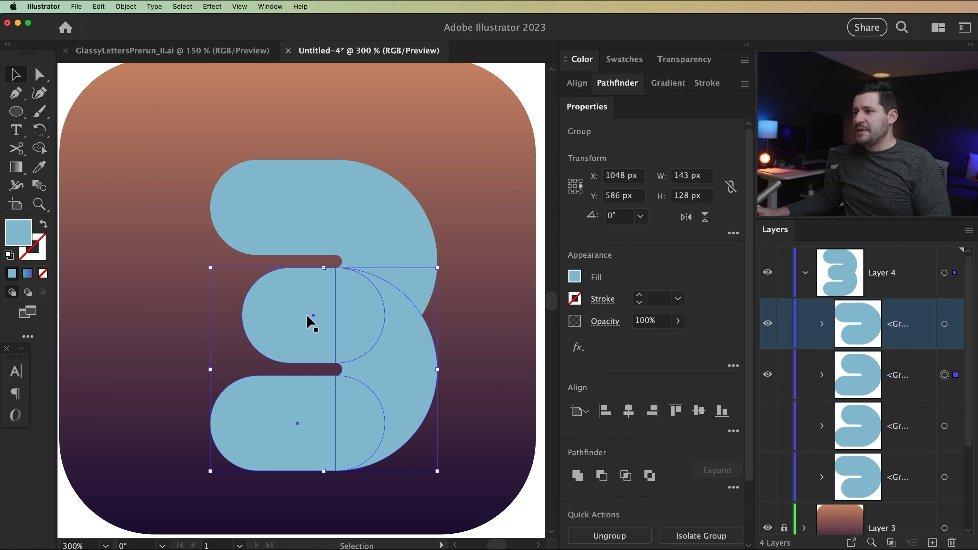
# Unite the shapes of the lower visible group into one path, and do the same for the upper one
pyautogui.click(577, 476)
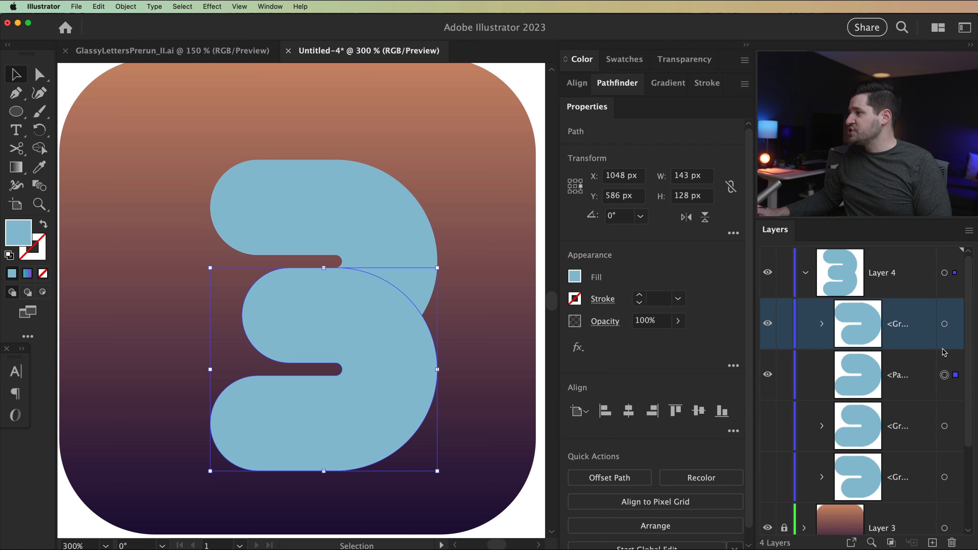
pyautogui.click(943, 324)
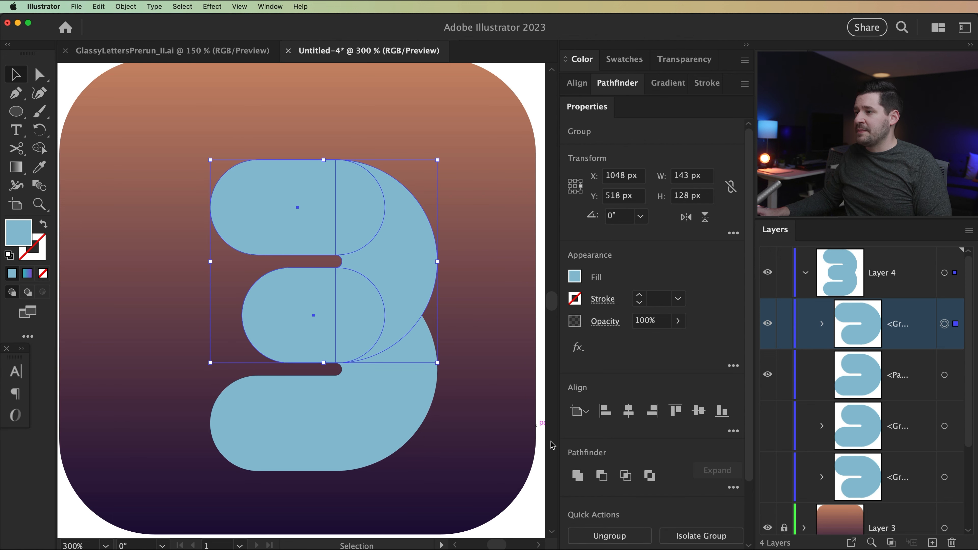
pyautogui.click(576, 476)
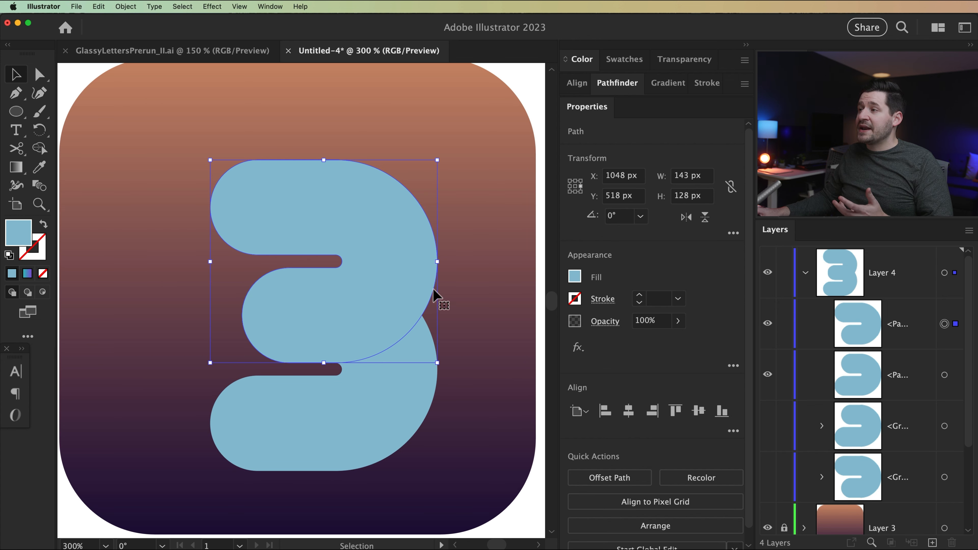
# Give the upper half of the 3 a linear gradient fill with both color stops white
pyautogui.click(28, 275)
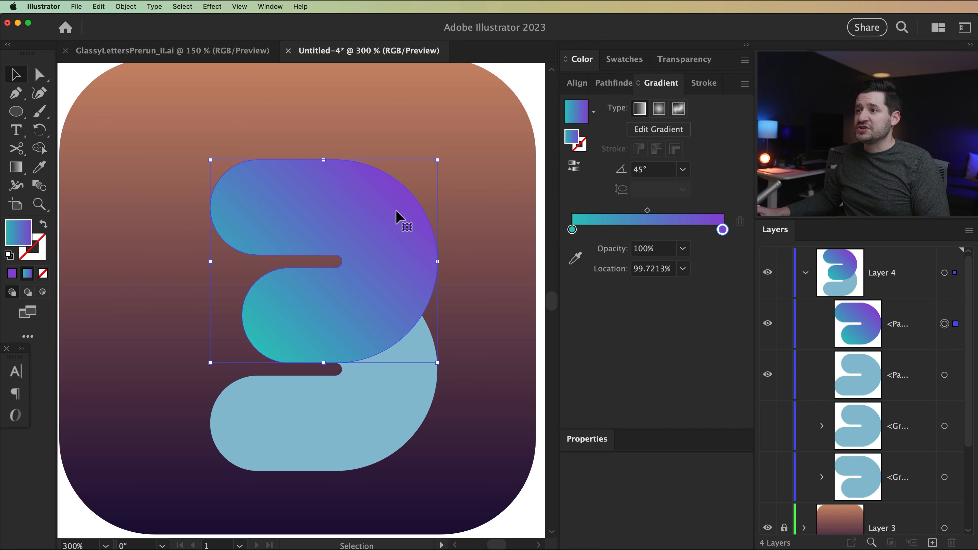
pyautogui.doubleClick(572, 230)
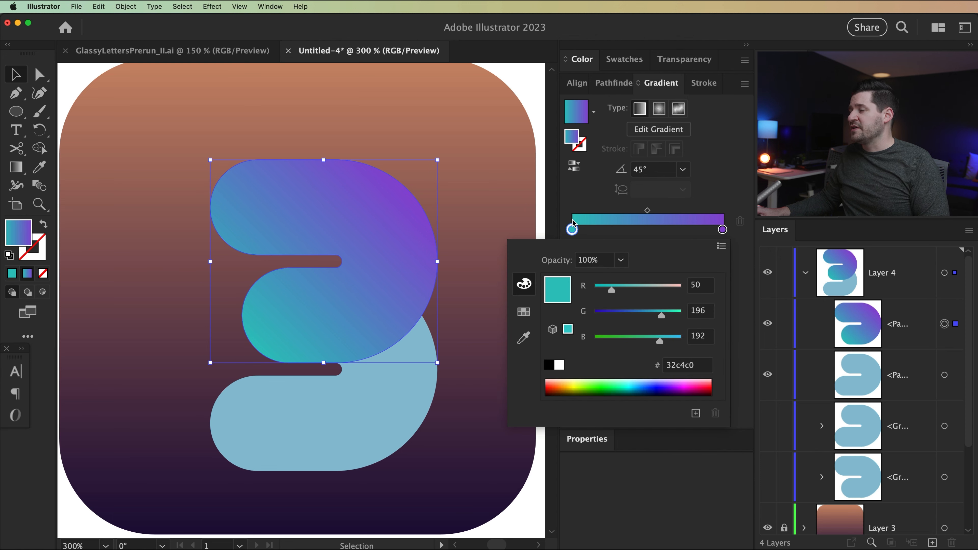
pyautogui.click(560, 365)
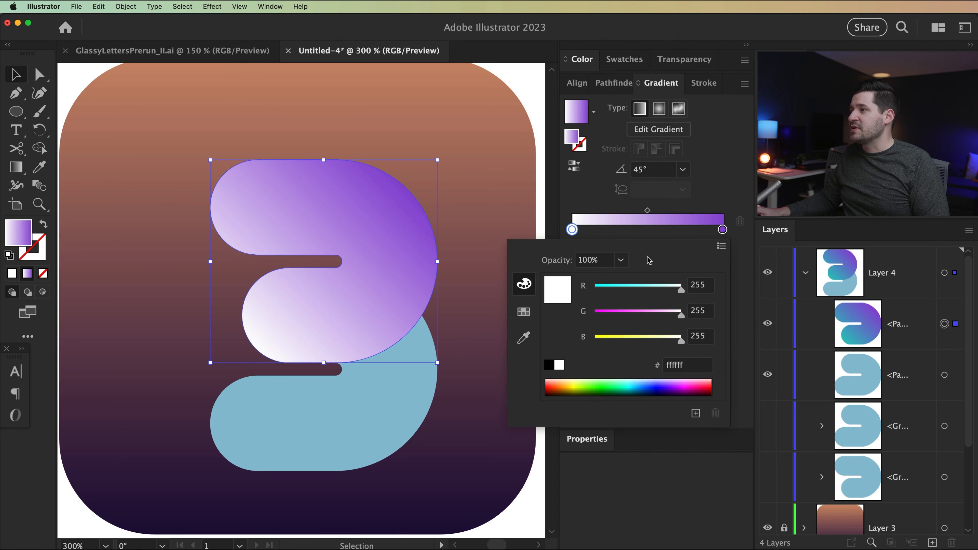
pyautogui.doubleClick(722, 230)
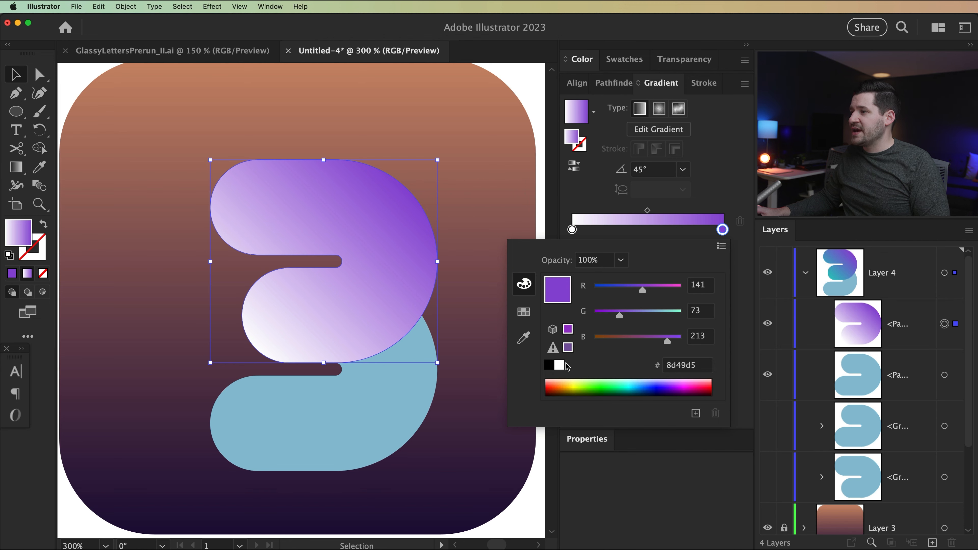
pyautogui.click(560, 364)
pyautogui.click(668, 242)
# Set the opacity of the gradient's starting white stop to 0%
pyautogui.click(573, 230)
pyautogui.click(668, 248)
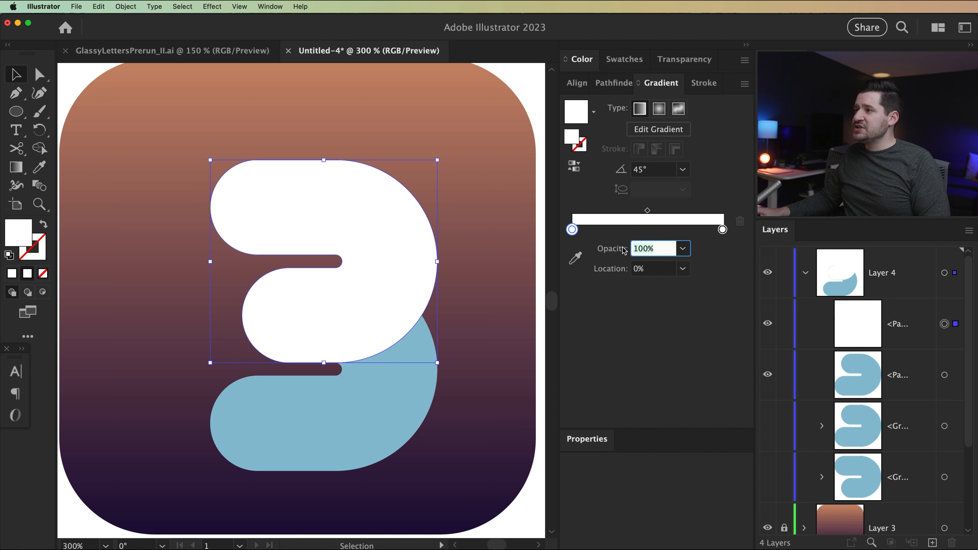
pyautogui.write('0')
pyautogui.press('Tab')
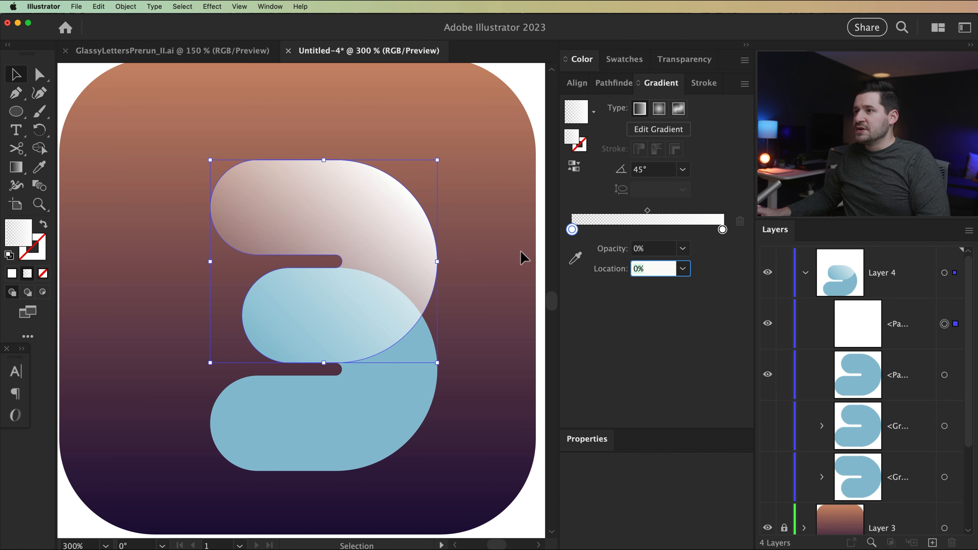
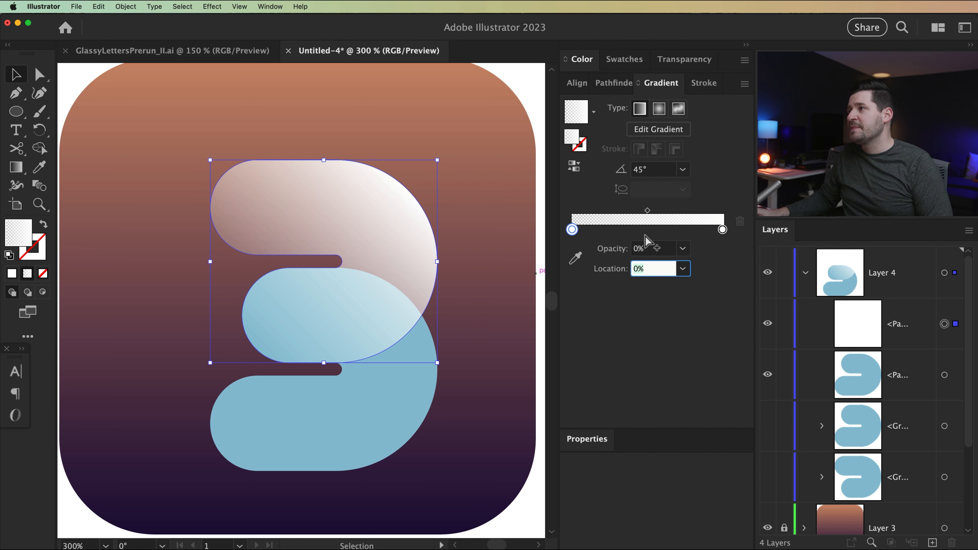
# Make the upper half's gradient radial and redraw it across the shape at about 4°, with the transparent end at its left
pyautogui.click(659, 110)
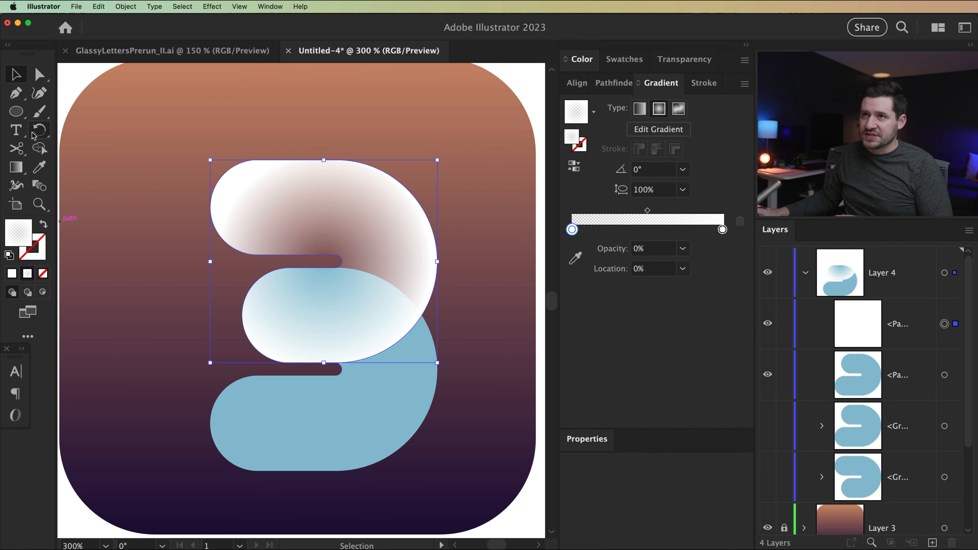
pyautogui.click(17, 168)
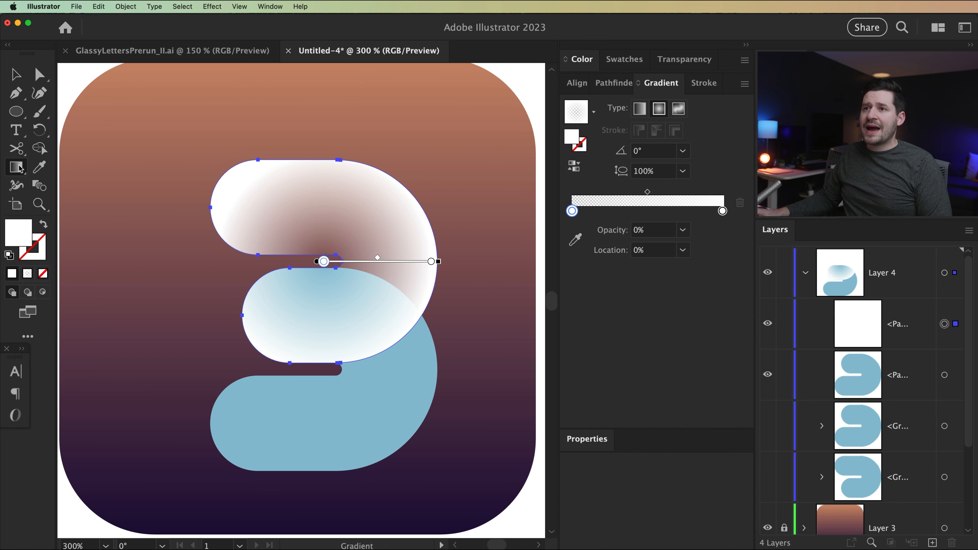
pyautogui.moveTo(262, 182); pyautogui.dragTo(414, 202)
pyautogui.moveTo(229, 275); pyautogui.dragTo(426, 261)
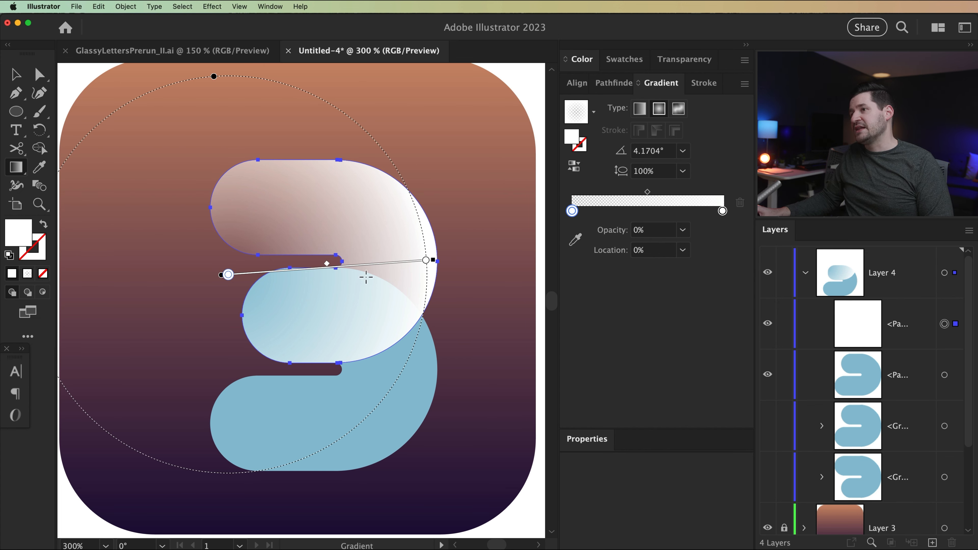
# Copy the upper half's radial gradient onto the lower half and redraw it across the full width at about -8°
pyautogui.click(943, 378)
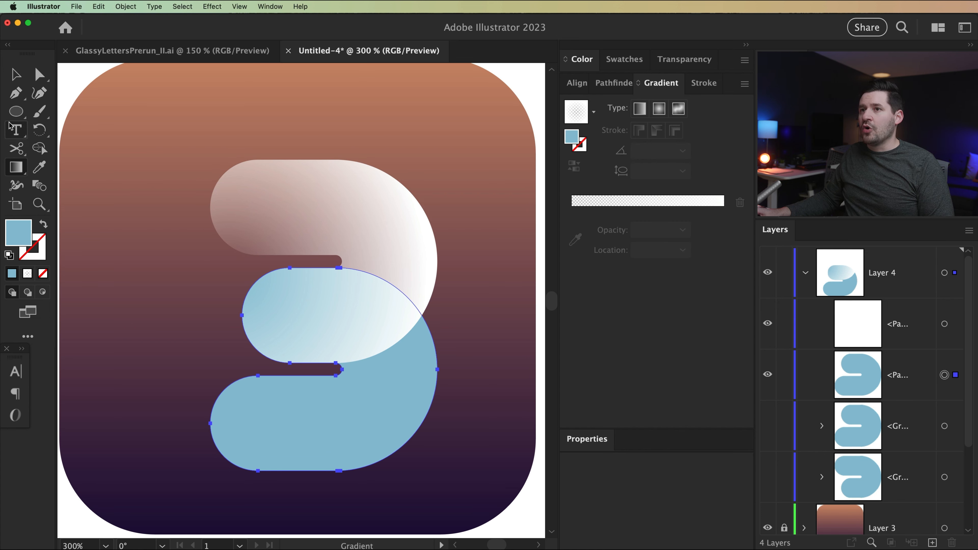
pyautogui.click(40, 167)
pyautogui.click(372, 206)
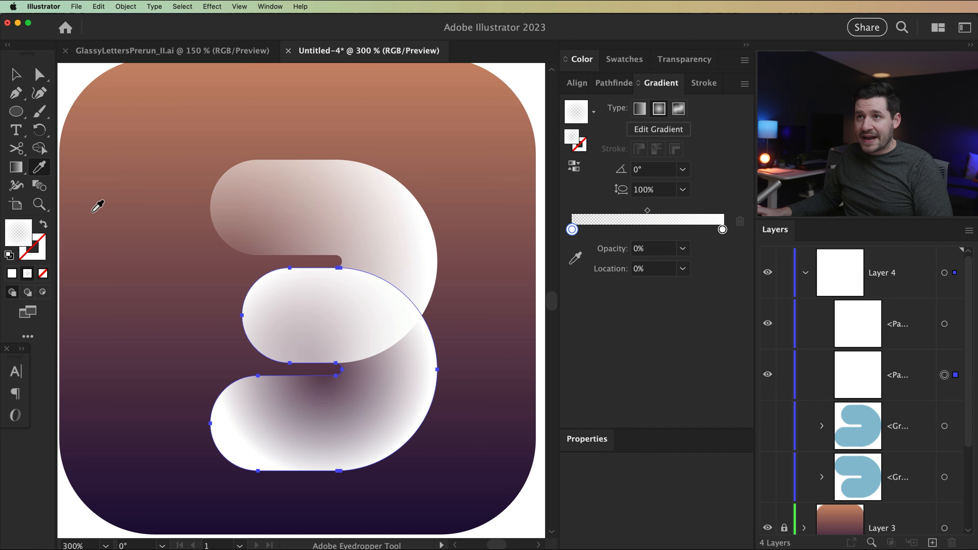
pyautogui.click(20, 170)
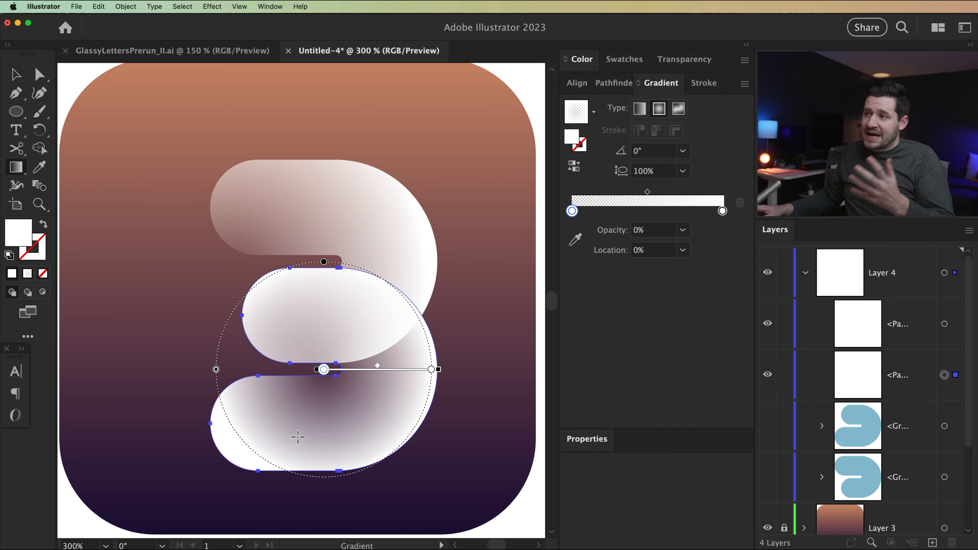
pyautogui.moveTo(162, 362); pyautogui.dragTo(485, 413)
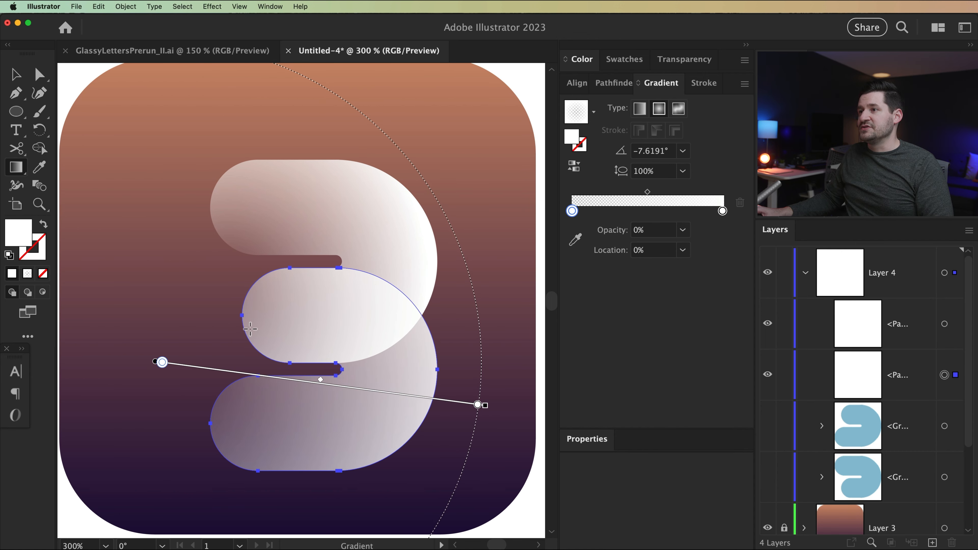
pyautogui.press('v')
pyautogui.click(495, 412)
# Nudge both halves of the 3 together to the right to centre them on the rounded square
pyautogui.press('space')
pyautogui.moveTo(458, 343); pyautogui.dragTo(474, 346)
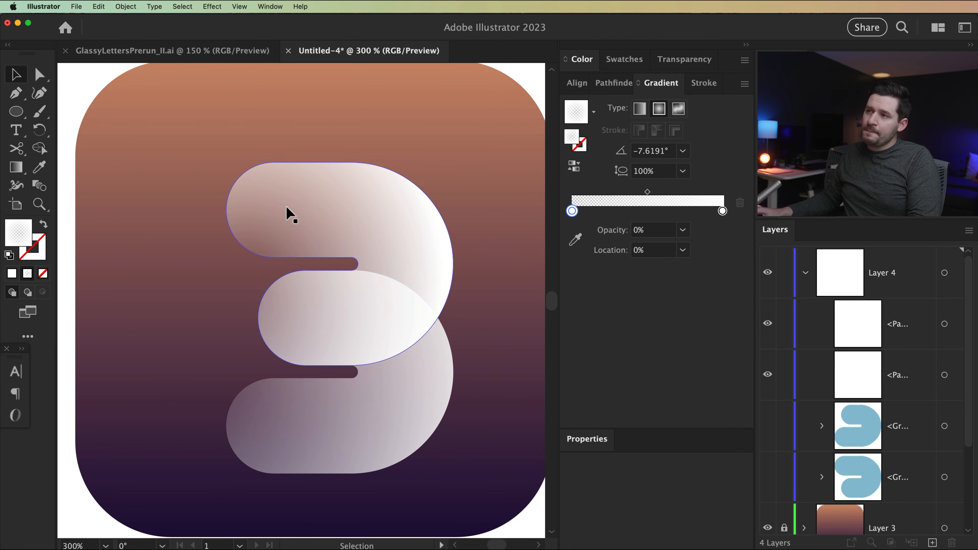
pyautogui.moveTo(272, 125); pyautogui.dragTo(425, 502)
pyautogui.moveTo(371, 316); pyautogui.dragTo(350, 304)
pyautogui.press('super+minus')
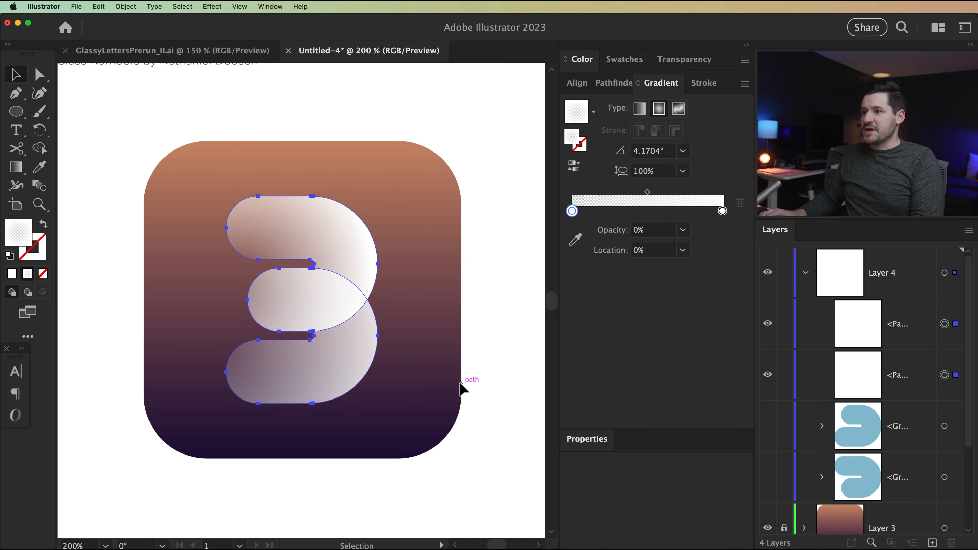
pyautogui.hotkey('shift', 'Right')
pyautogui.hotkey('shift', 'Right')
pyautogui.hotkey('shift', 'Left')
pyautogui.press('Right')
pyautogui.press('Right')
pyautogui.press('Right')
pyautogui.press('Left')
pyautogui.press('Right')
pyautogui.press('Left')
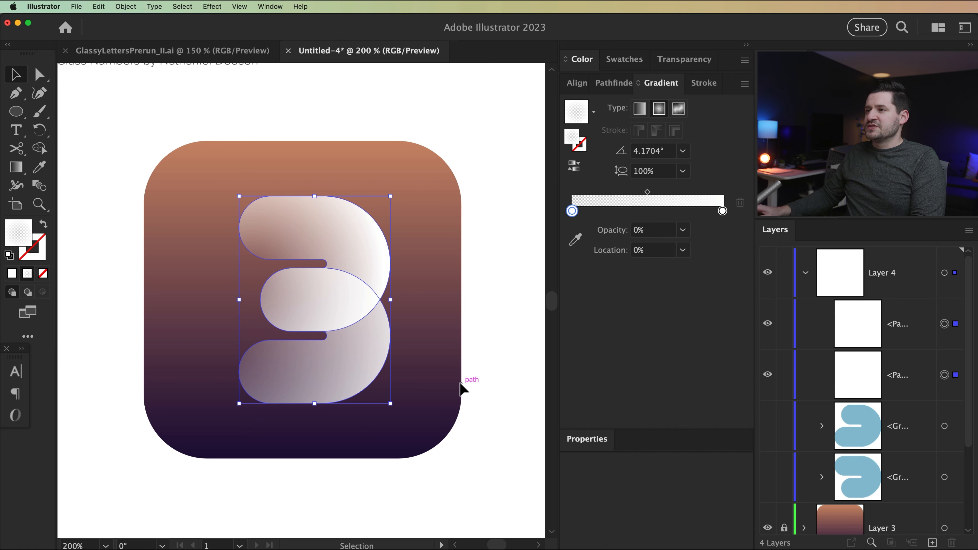
# Duplicate both half paths of the 3 in place, directly in front of the originals
pyautogui.hscroll(-2, 430, 345)
pyautogui.scroll(1, 430, 345)
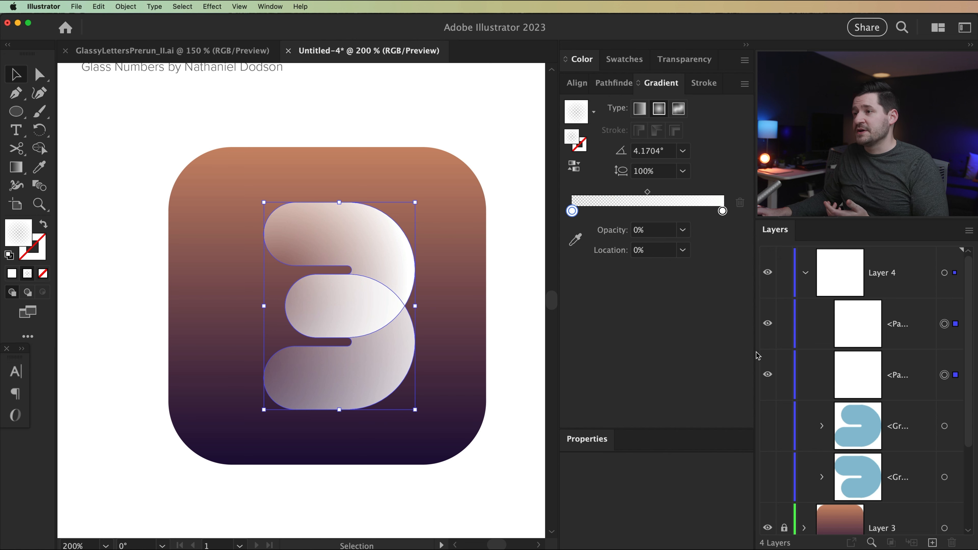
pyautogui.click(909, 327)
pyautogui.keyDown('shift'); pyautogui.click(910, 375); pyautogui.keyUp('shift')
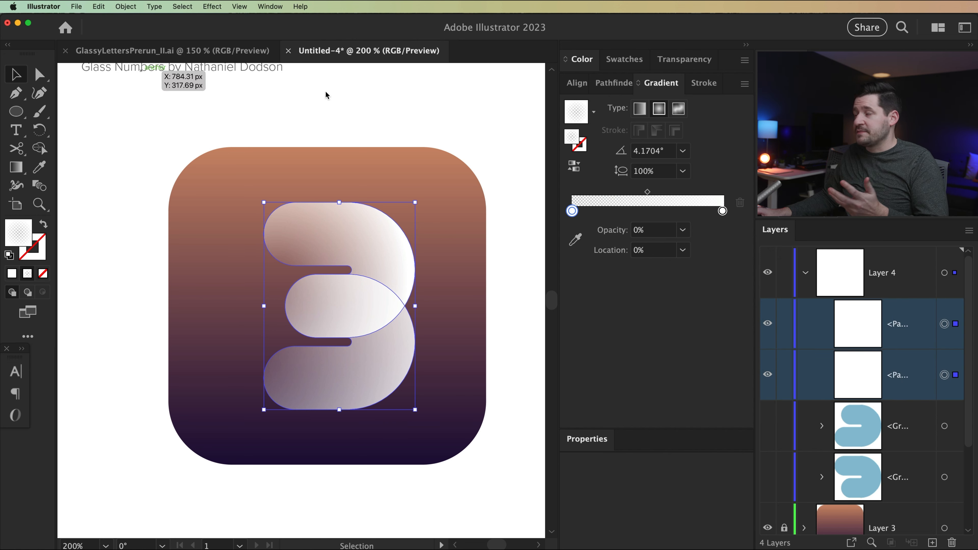
pyautogui.press('cmd+c')
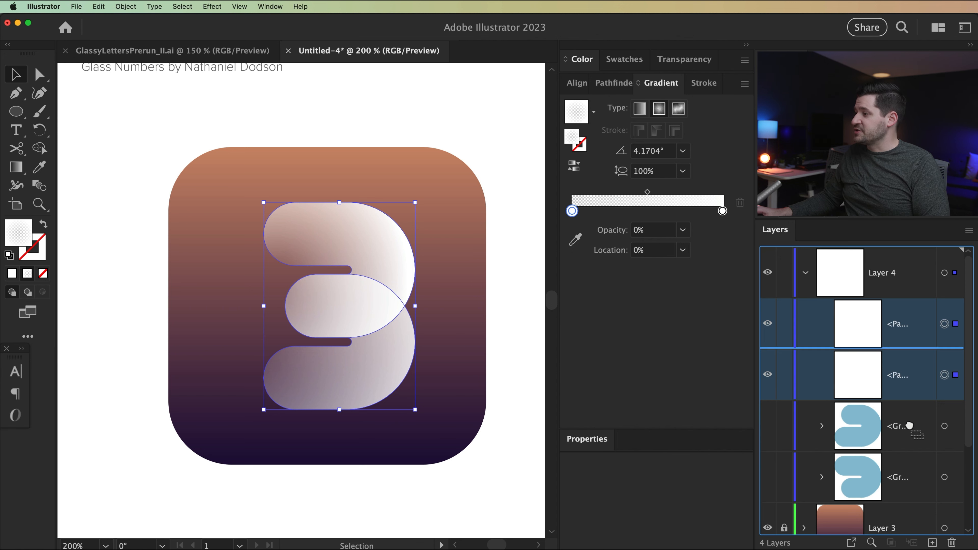
pyautogui.press('cmd+f')
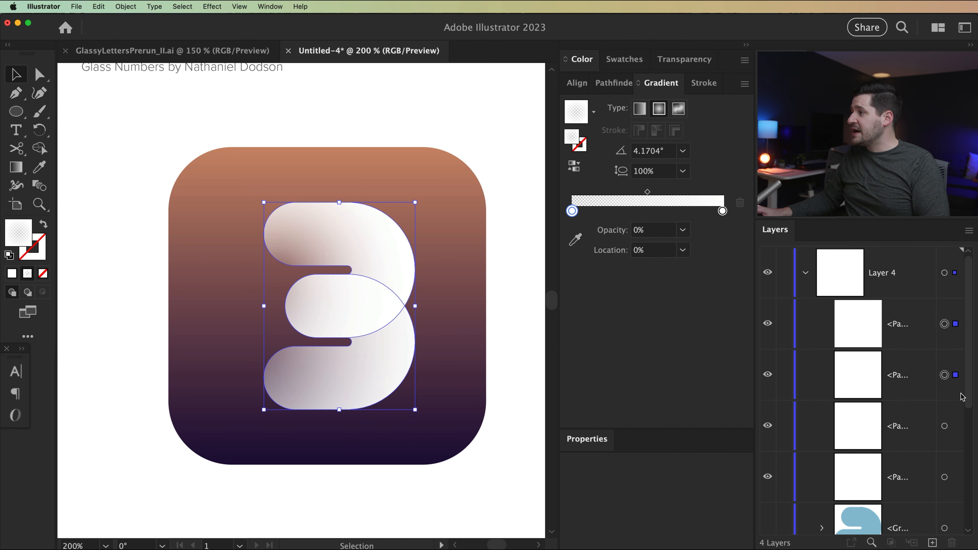
# Redraw the front copies' radial gradients diagonally, the lower one rising at about 43° and the upper one descending rightward
pyautogui.click(945, 374)
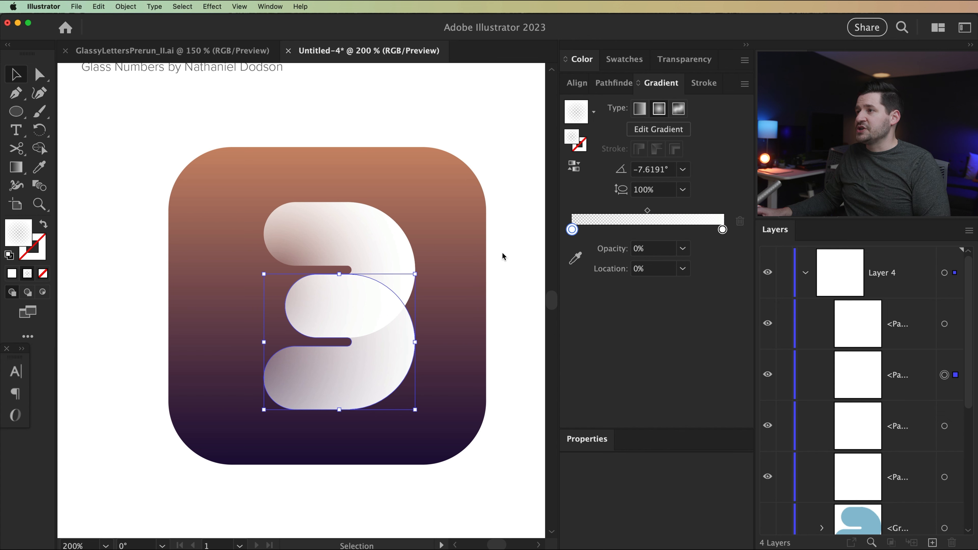
pyautogui.click(15, 167)
pyautogui.moveTo(349, 380)
pyautogui.mouseDown()
pyautogui.moveTo(400, 313)
pyautogui.moveTo(404, 280)
pyautogui.moveTo(385, 259)
pyautogui.moveTo(442, 285)
pyautogui.moveTo(442, 295)
pyautogui.mouseUp()
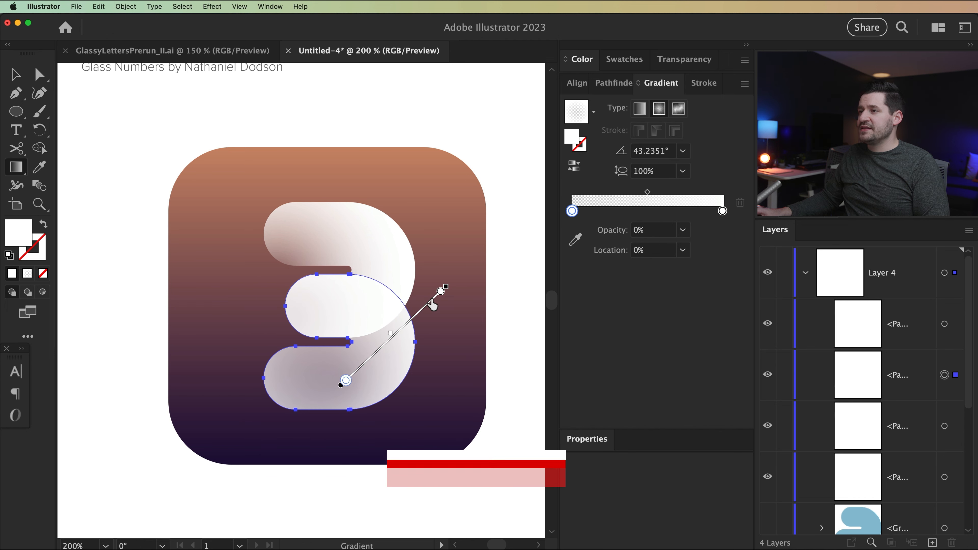
pyautogui.click(944, 324)
pyautogui.moveTo(269, 200); pyautogui.dragTo(422, 380)
# Set the blending mode of the original lower half, behind its copy, to Overlay
pyautogui.click(944, 426)
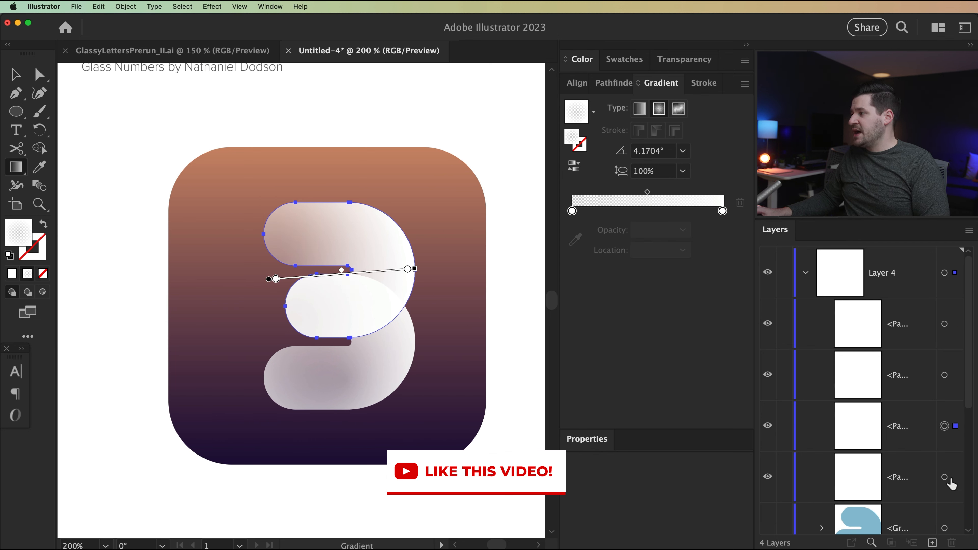
pyautogui.click(945, 477)
pyautogui.press('v')
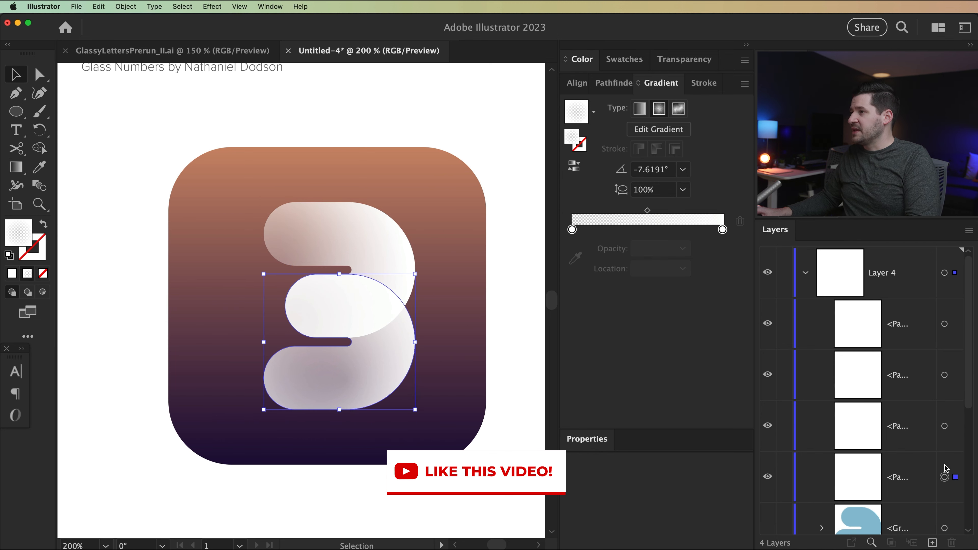
pyautogui.click(592, 447)
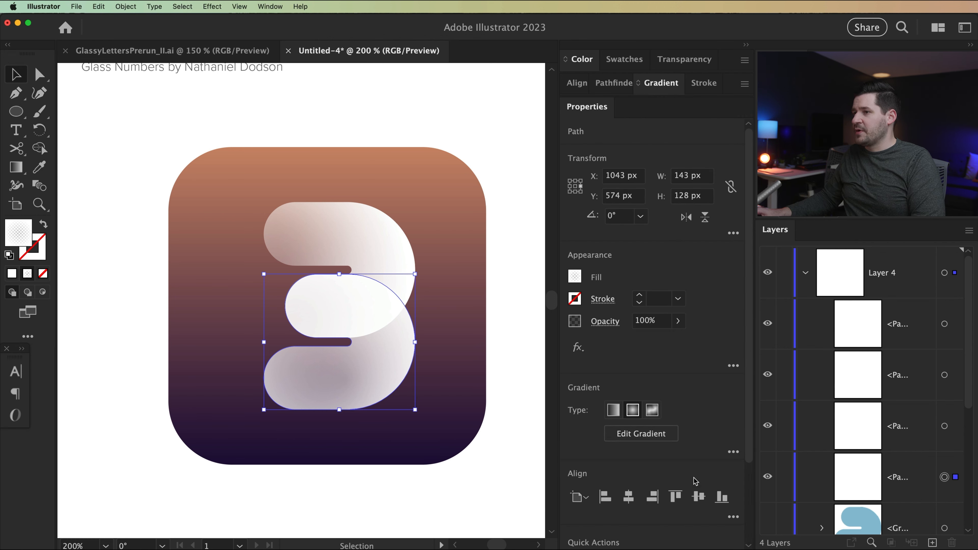
pyautogui.click(606, 322)
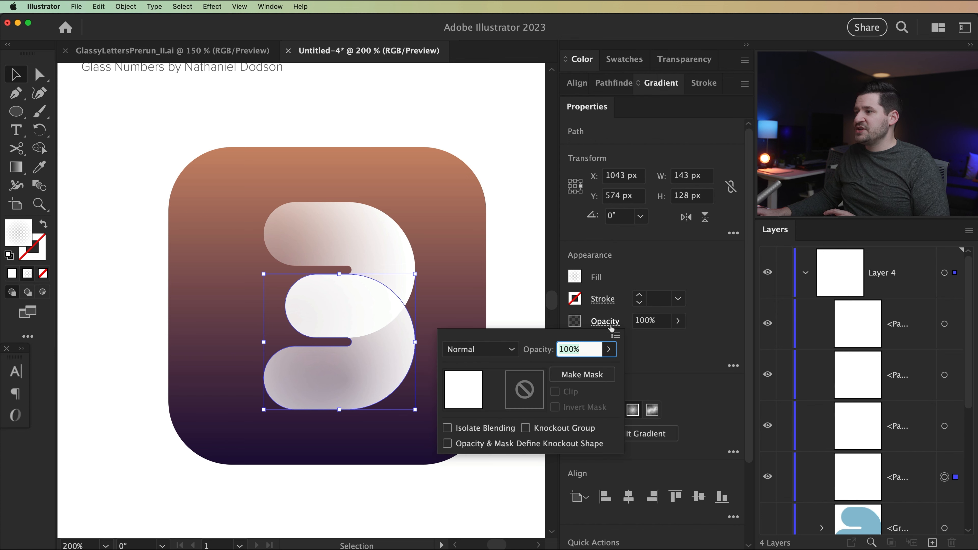
pyautogui.click(516, 346)
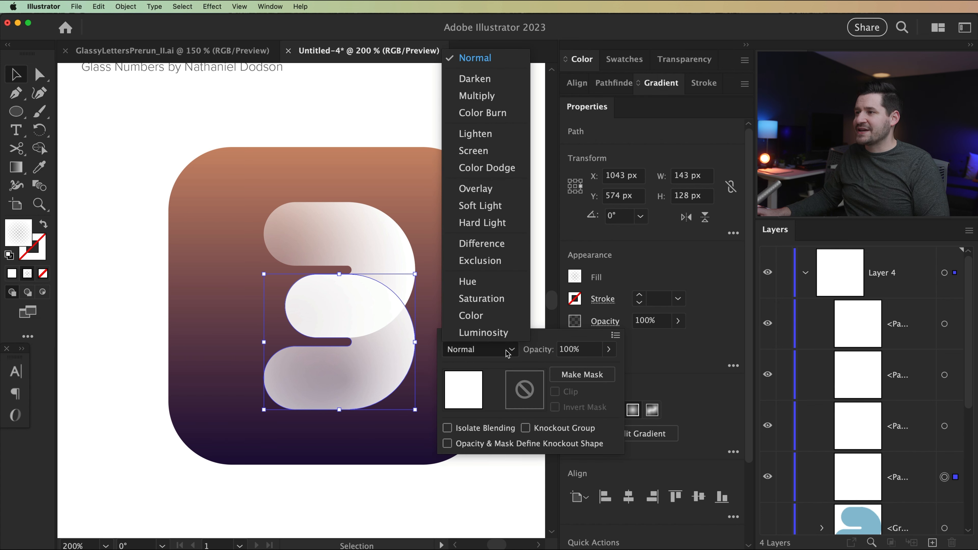
pyautogui.click(499, 187)
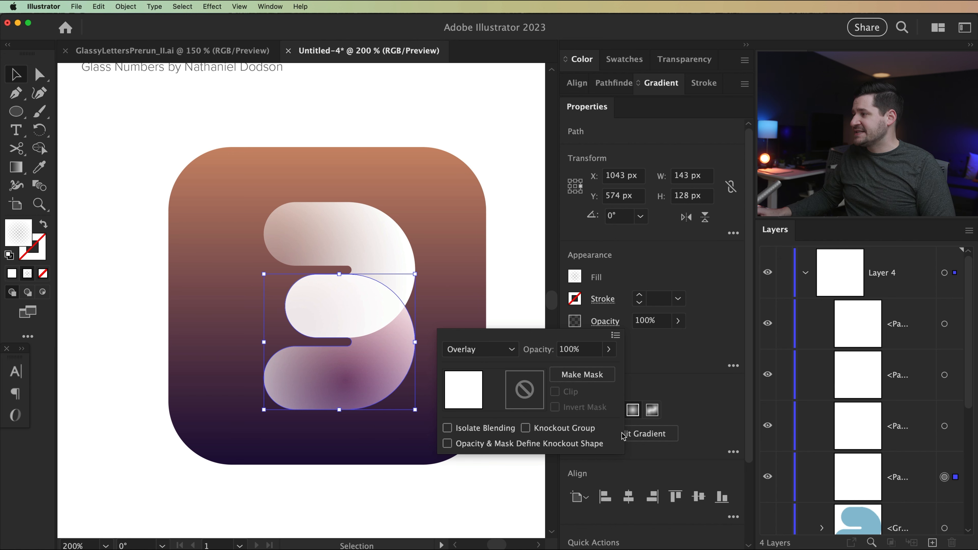
# Set the blending mode of the original upper half, behind its copy, to Overlay and deselect it
pyautogui.click(944, 426)
pyautogui.click(945, 426)
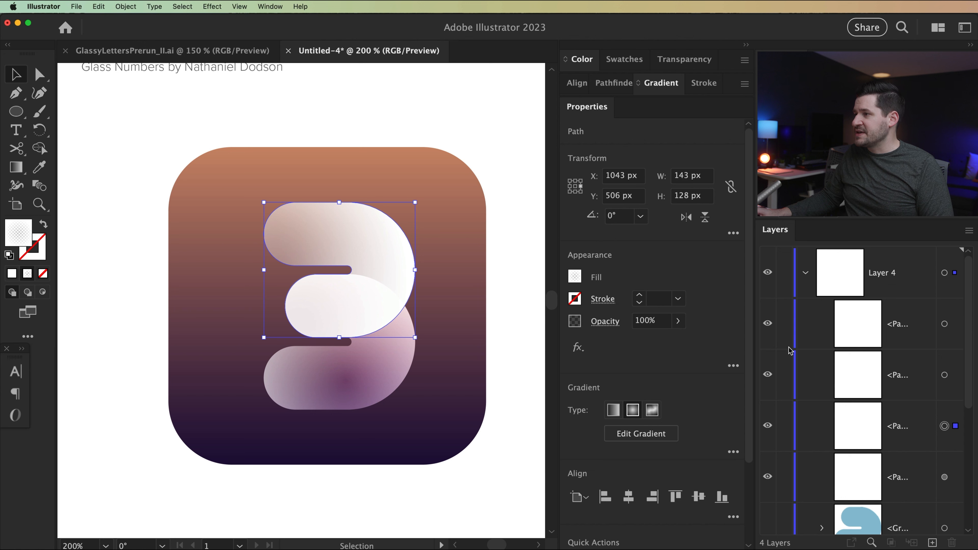
pyautogui.click(600, 319)
pyautogui.click(491, 348)
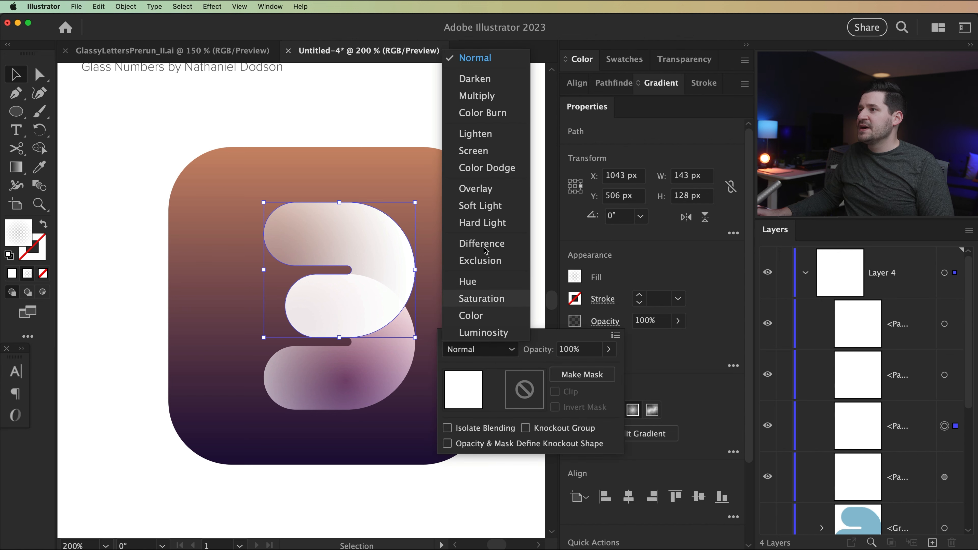
pyautogui.click(491, 188)
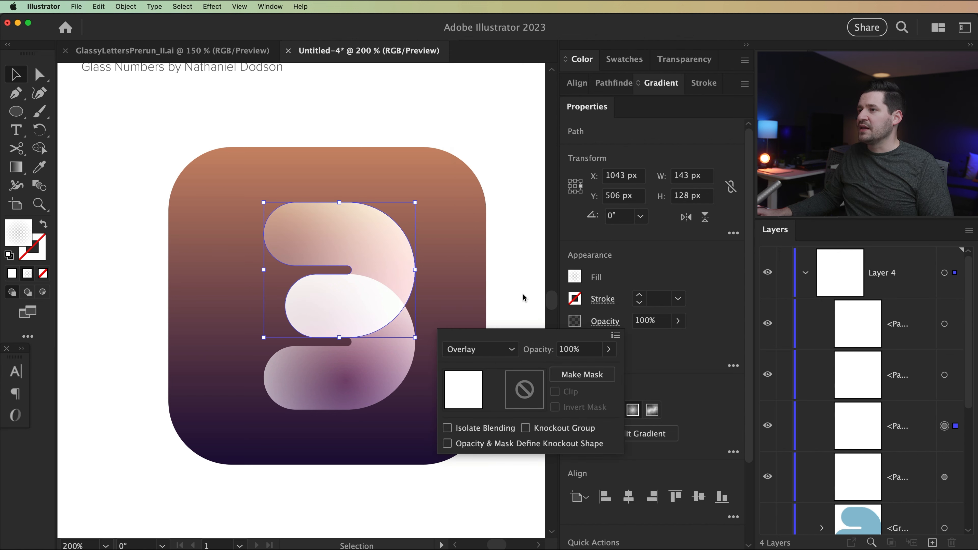
pyautogui.click(506, 396)
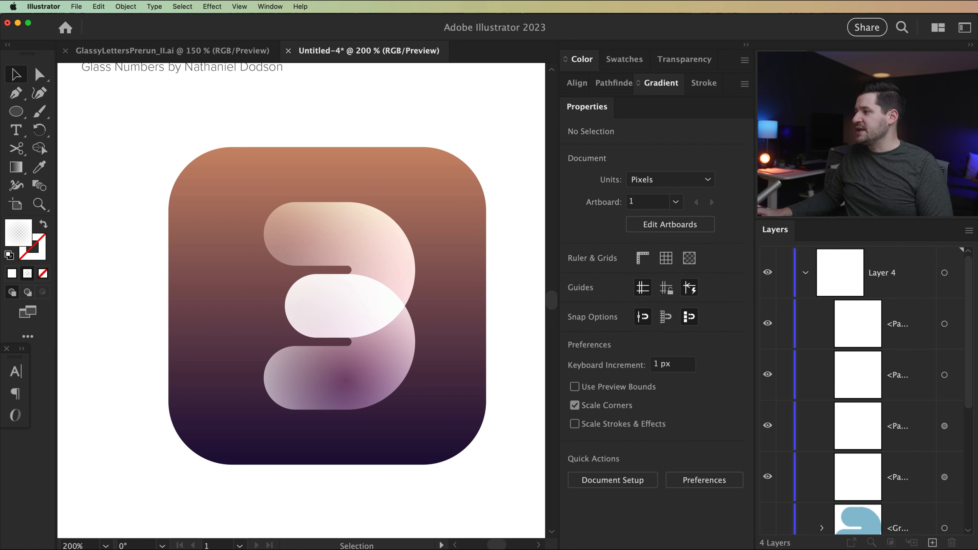
# Redraw the Overlay paths' radial gradients diagonally, the lower half's rising to the right and the upper half's descending to the right
pyautogui.click(943, 375)
pyautogui.click(944, 477)
pyautogui.press('g')
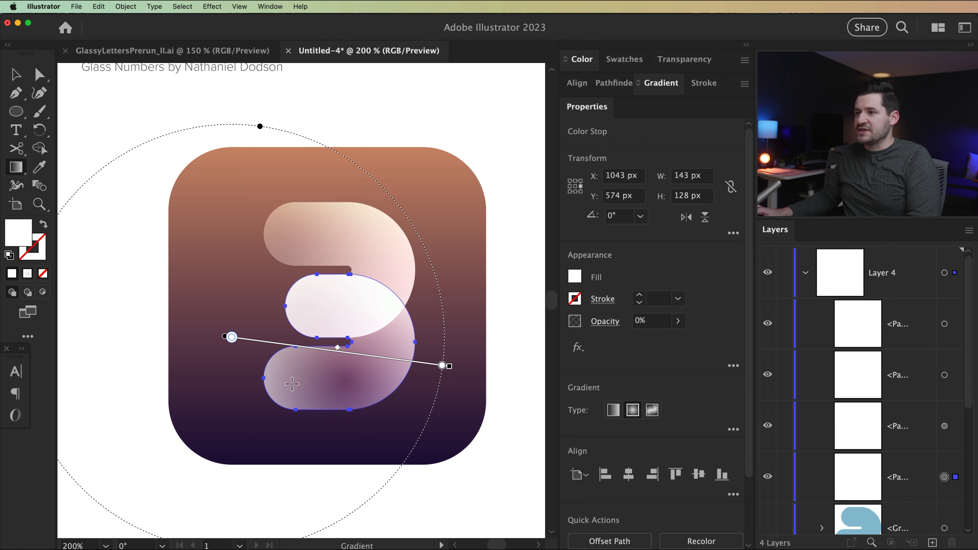
pyautogui.moveTo(313, 428); pyautogui.dragTo(366, 365)
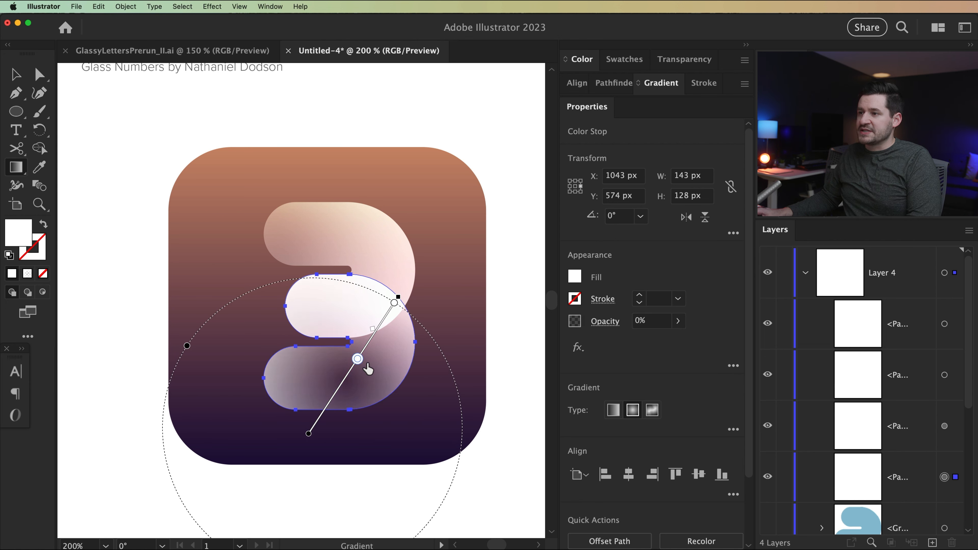
pyautogui.moveTo(309, 440); pyautogui.dragTo(279, 478)
pyautogui.moveTo(252, 430); pyautogui.dragTo(432, 303)
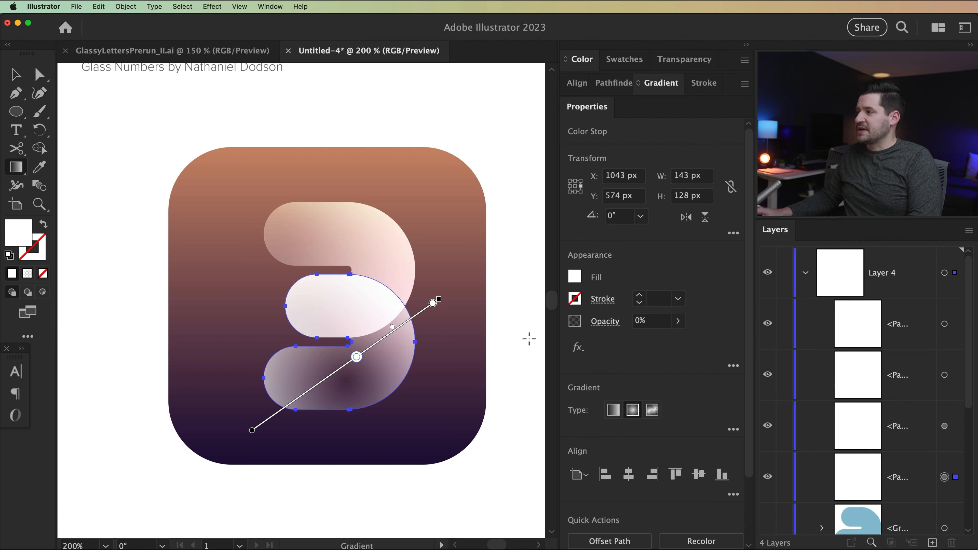
pyautogui.click(945, 427)
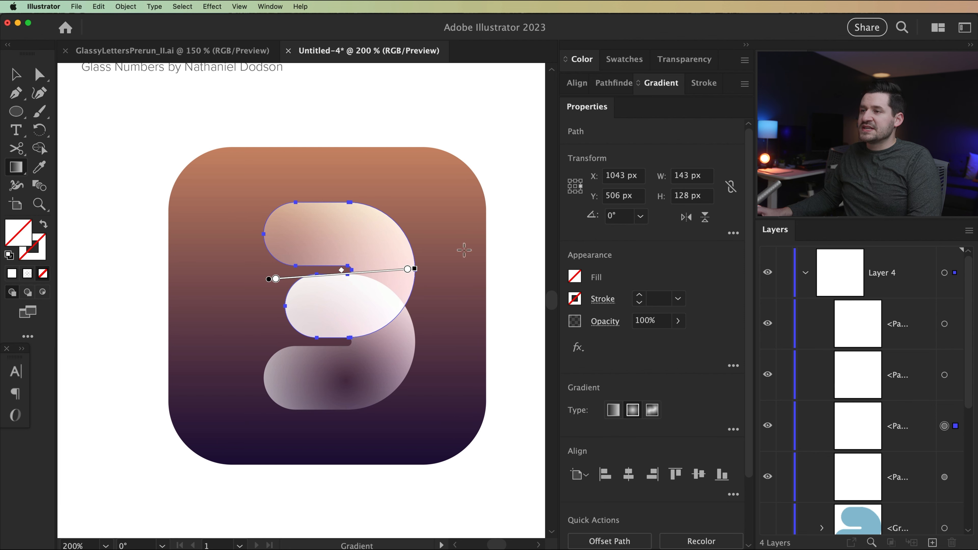
pyautogui.moveTo(316, 218); pyautogui.dragTo(436, 305)
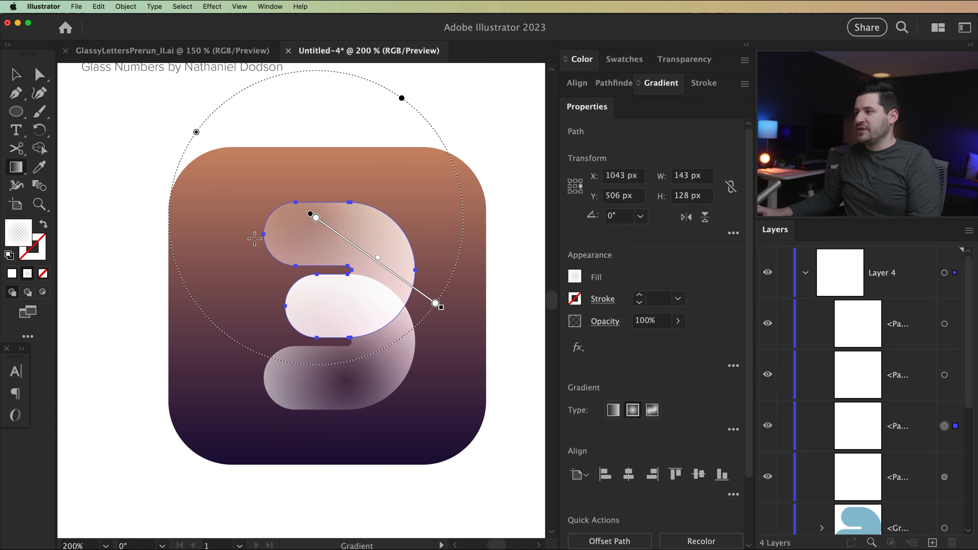
# Redraw the front copies' gradients, the lower from the lower notch up to the right, the upper from above its left end down to the lower right
pyautogui.click(944, 376)
pyautogui.moveTo(294, 416); pyautogui.dragTo(431, 302)
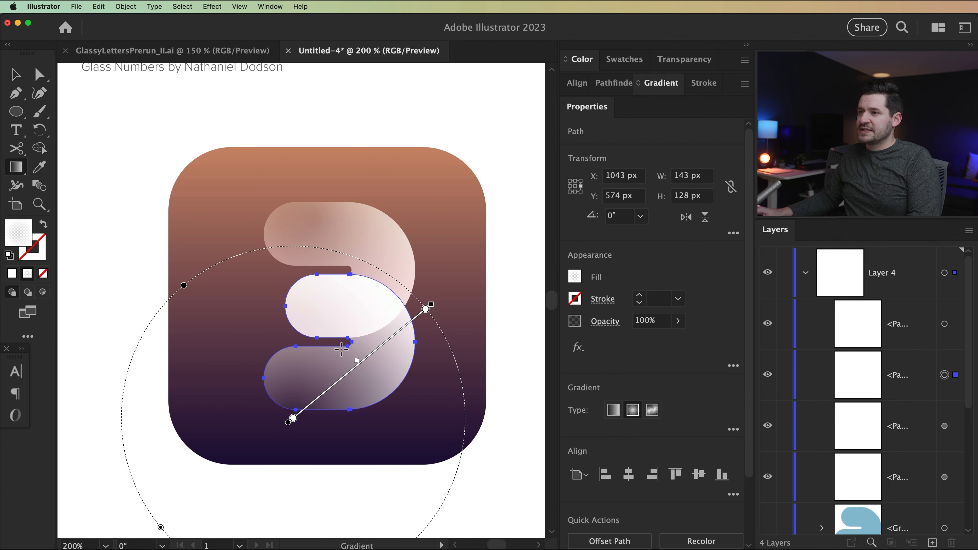
pyautogui.moveTo(340, 349); pyautogui.dragTo(442, 254)
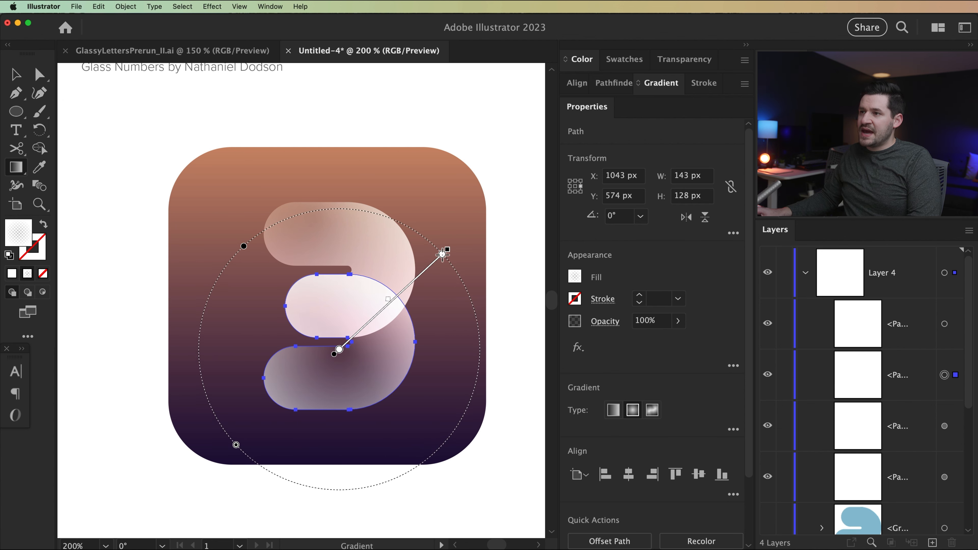
pyautogui.click(945, 324)
pyautogui.moveTo(306, 214)
pyautogui.mouseDown()
pyautogui.moveTo(371, 306)
pyautogui.moveTo(394, 370)
pyautogui.moveTo(425, 381)
pyautogui.mouseUp()
pyautogui.moveTo(269, 187)
pyautogui.mouseDown()
pyautogui.moveTo(384, 332)
pyautogui.moveTo(419, 404)
pyautogui.mouseUp()
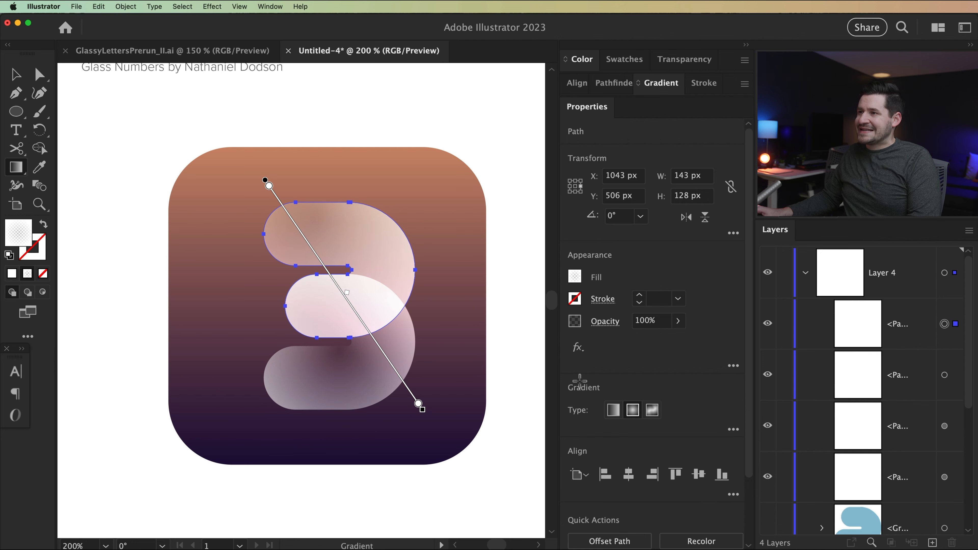
# Select both front gradient halves of the 3 and paste copies of them in place in front
pyautogui.keyDown('shift'); pyautogui.click(945, 375); pyautogui.keyUp('shift')
pyautogui.press('v')
pyautogui.press('super+c')
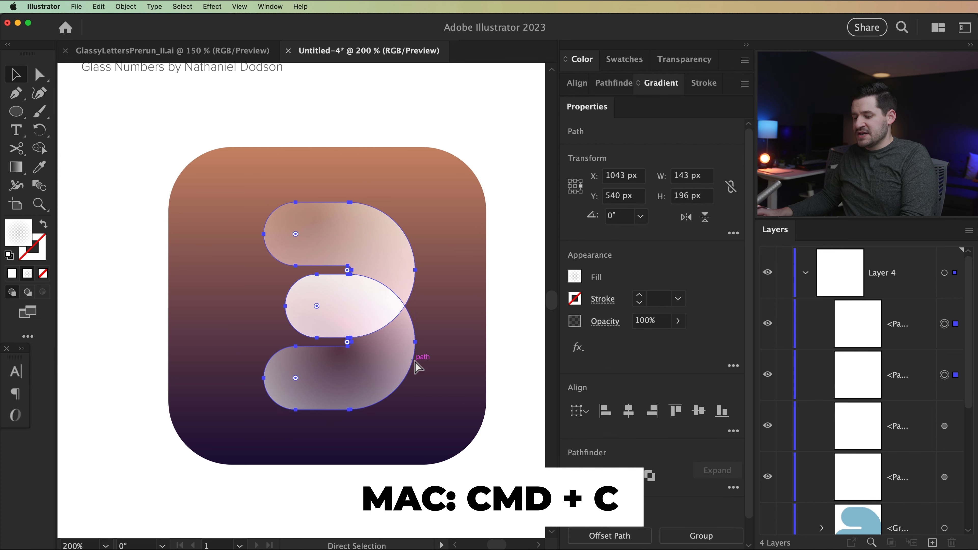
pyautogui.press('super+f')
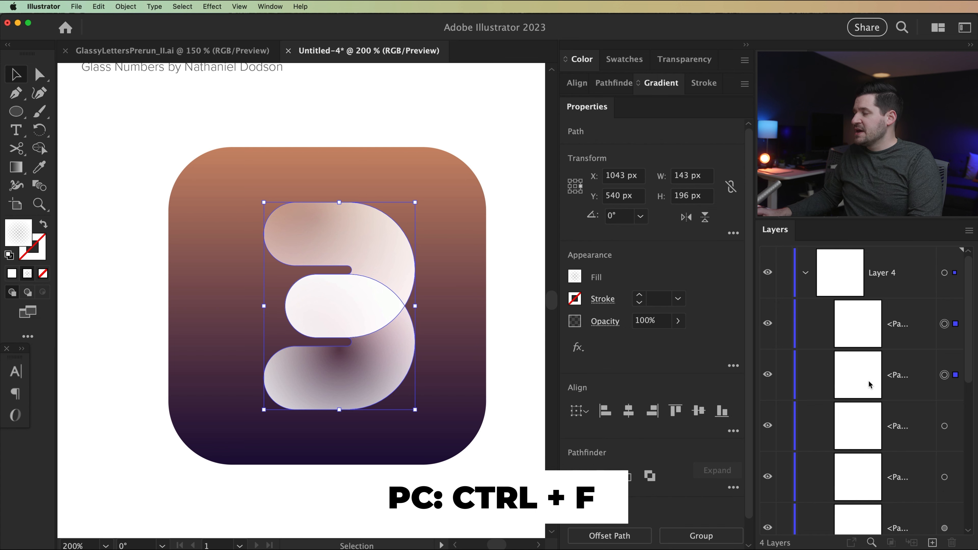
# Redraw the front lower copy's radial gradient from just below the lower notch to its right edge, moving the transparent stop near the outer end
pyautogui.click(15, 169)
pyautogui.moveTo(319, 242)
pyautogui.mouseDown()
pyautogui.moveTo(484, 211)
pyautogui.moveTo(532, 179)
pyautogui.moveTo(481, 196)
pyautogui.mouseUp()
pyautogui.press('super+z')
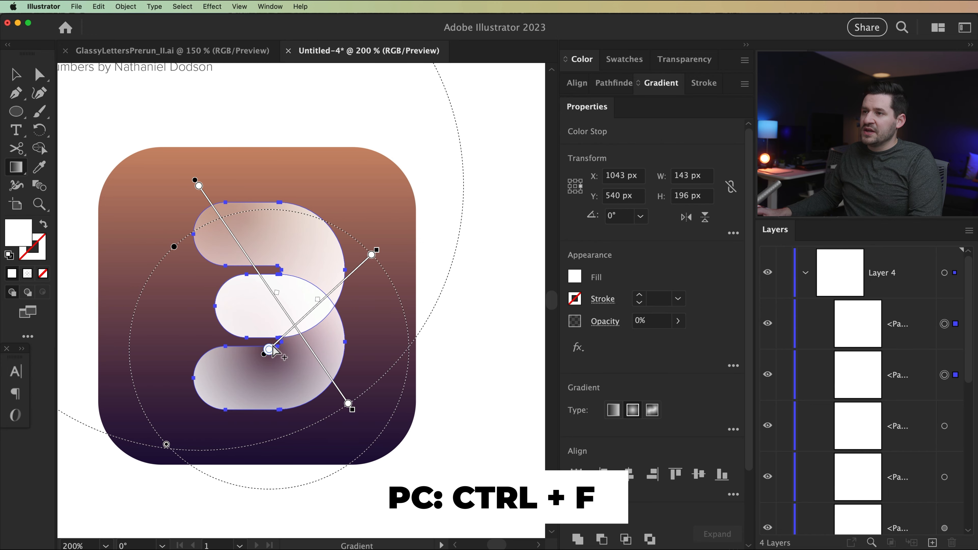
pyautogui.click(943, 374)
pyautogui.hscroll(-3, 455, 376)
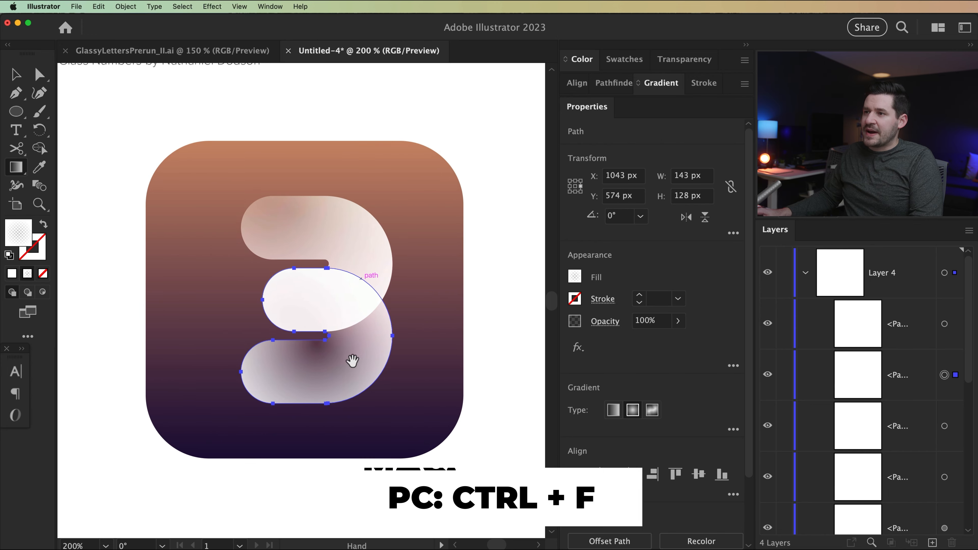
pyautogui.moveTo(232, 342); pyautogui.dragTo(421, 247)
pyautogui.moveTo(328, 349); pyautogui.dragTo(416, 369)
pyautogui.moveTo(327, 351); pyautogui.dragTo(403, 391)
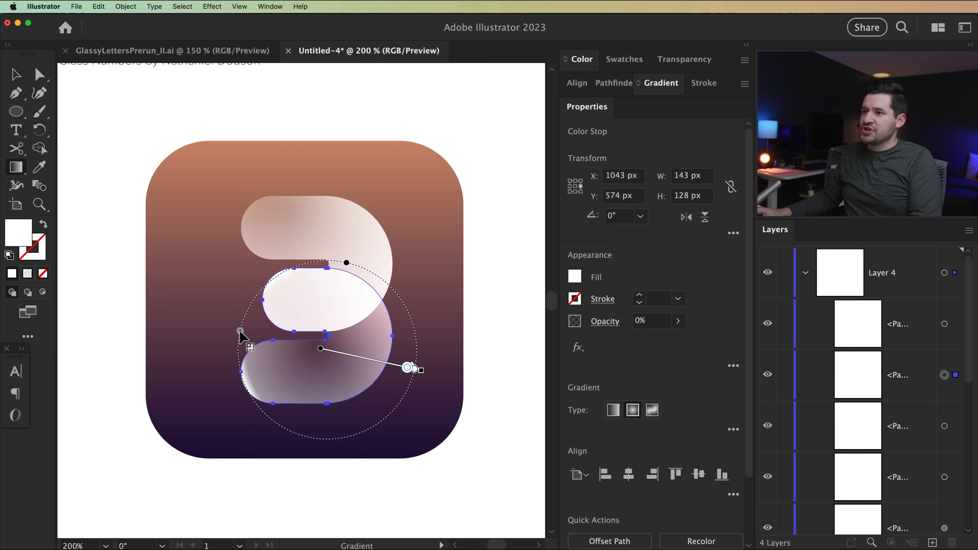
# Flatten the front lower copy's gradient into a wide ellipse centred below the lower notch, with the transparent stop about midway out
pyautogui.rightClick(246, 316)
pyautogui.click(350, 261)
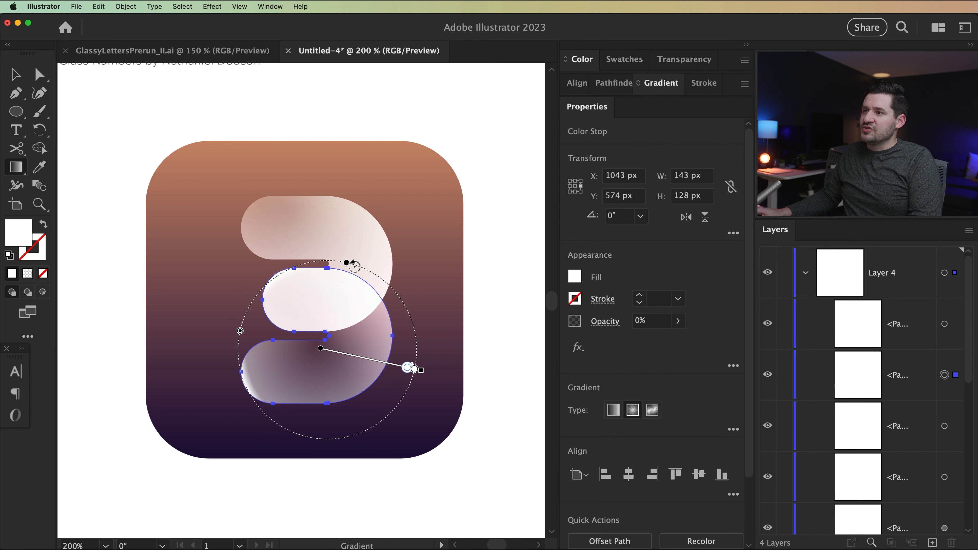
pyautogui.moveTo(349, 265); pyautogui.dragTo(346, 302)
pyautogui.moveTo(287, 353)
pyautogui.mouseDown()
pyautogui.moveTo(412, 350)
pyautogui.moveTo(433, 360)
pyautogui.moveTo(433, 371)
pyautogui.mouseUp()
pyautogui.moveTo(312, 214); pyautogui.dragTo(306, 281)
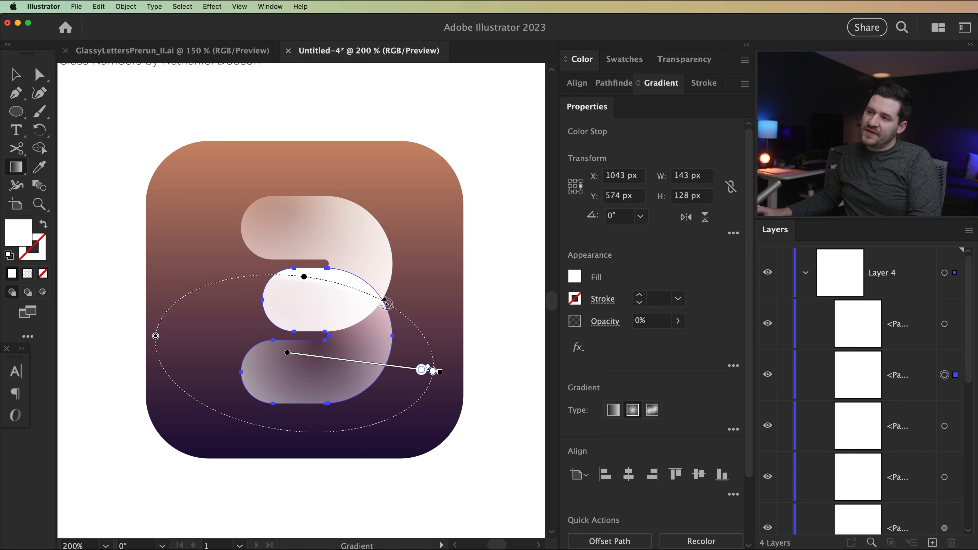
pyautogui.moveTo(288, 353); pyautogui.dragTo(311, 357)
pyautogui.moveTo(170, 330); pyautogui.dragTo(229, 341)
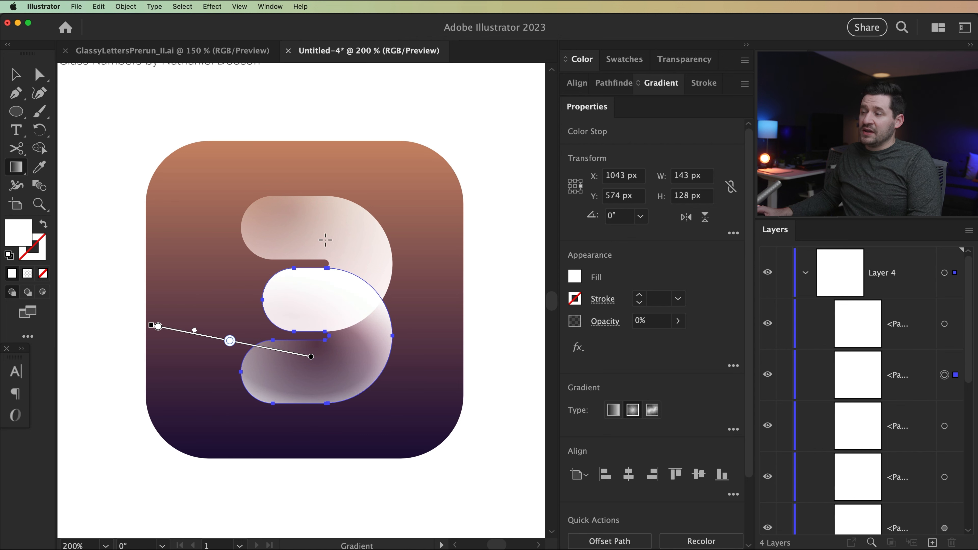
# Reshape the front upper copy's gradient into a flattened ellipse sloping down to the right, move its transparent stop outward, and deselect
pyautogui.click(944, 325)
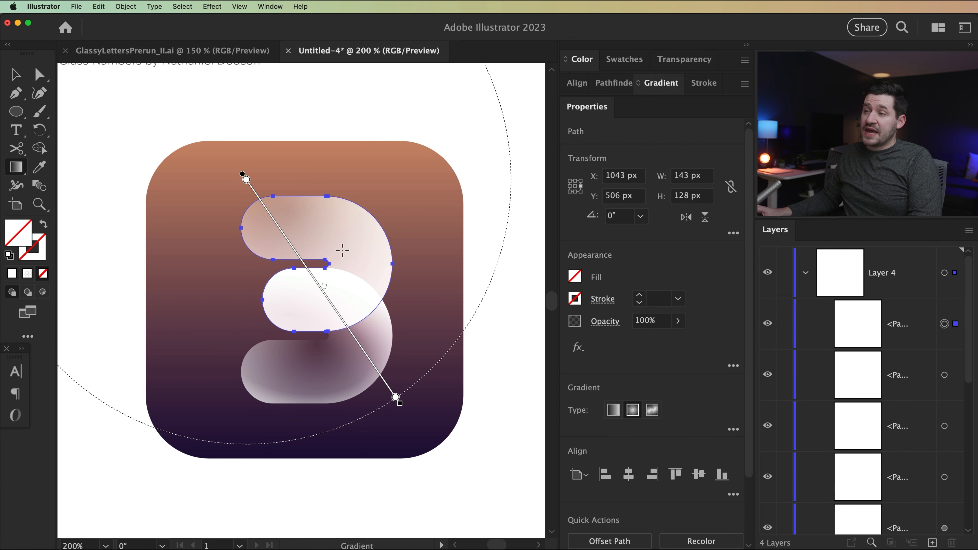
pyautogui.moveTo(334, 244); pyautogui.dragTo(432, 204)
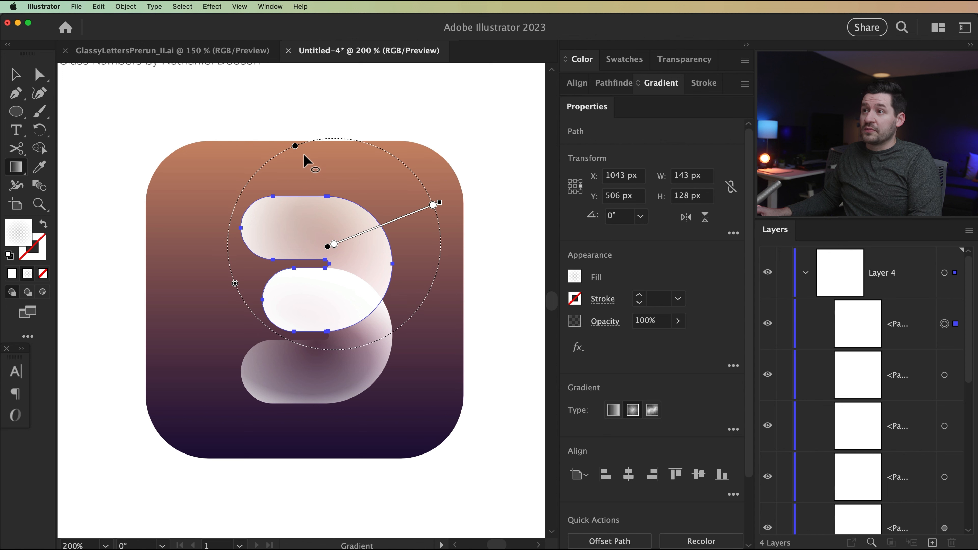
pyautogui.moveTo(296, 146); pyautogui.dragTo(314, 192)
pyautogui.moveTo(234, 270); pyautogui.dragTo(237, 200)
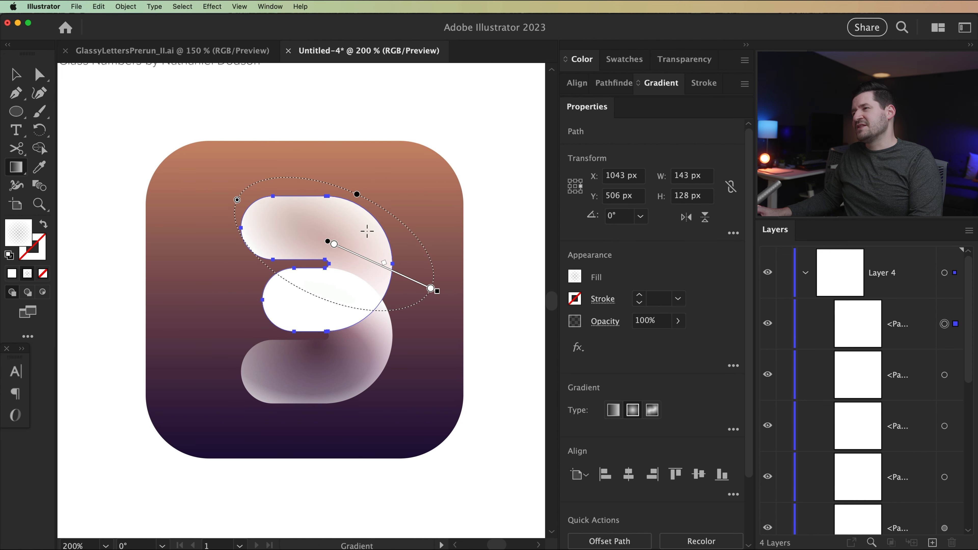
pyautogui.moveTo(357, 194); pyautogui.dragTo(358, 207)
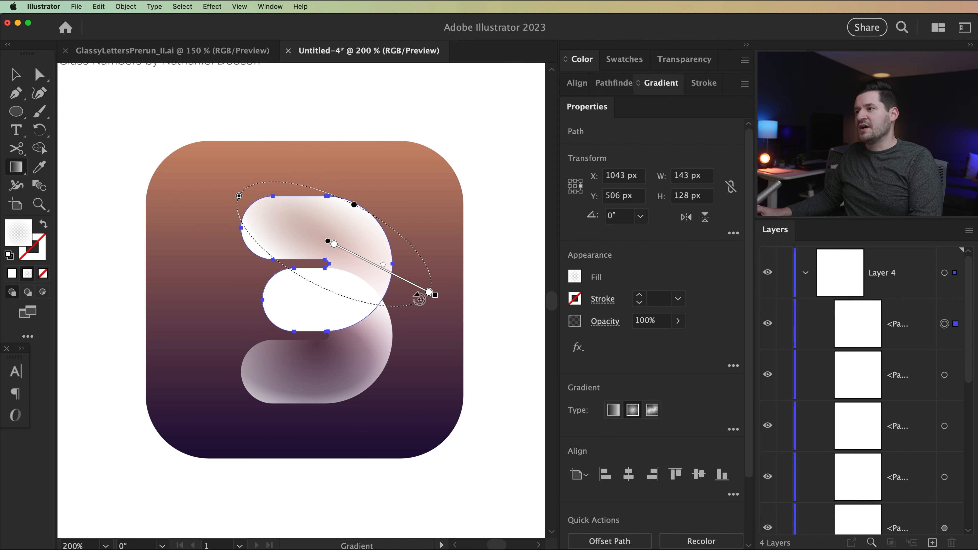
pyautogui.moveTo(239, 196); pyautogui.dragTo(211, 163)
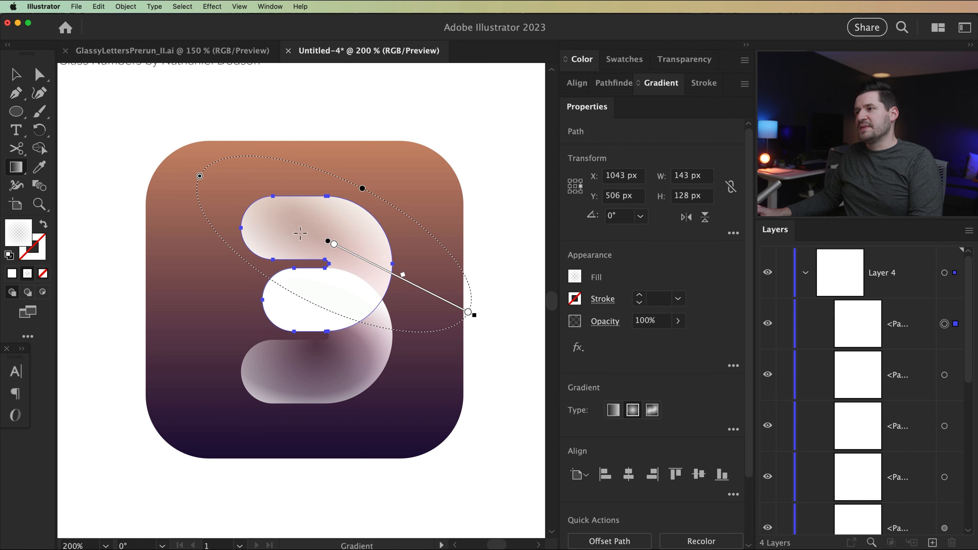
pyautogui.moveTo(373, 263)
pyautogui.mouseDown()
pyautogui.moveTo(355, 274)
pyautogui.moveTo(366, 281)
pyautogui.moveTo(349, 275)
pyautogui.moveTo(410, 305)
pyautogui.moveTo(395, 323)
pyautogui.moveTo(410, 307)
pyautogui.mouseUp()
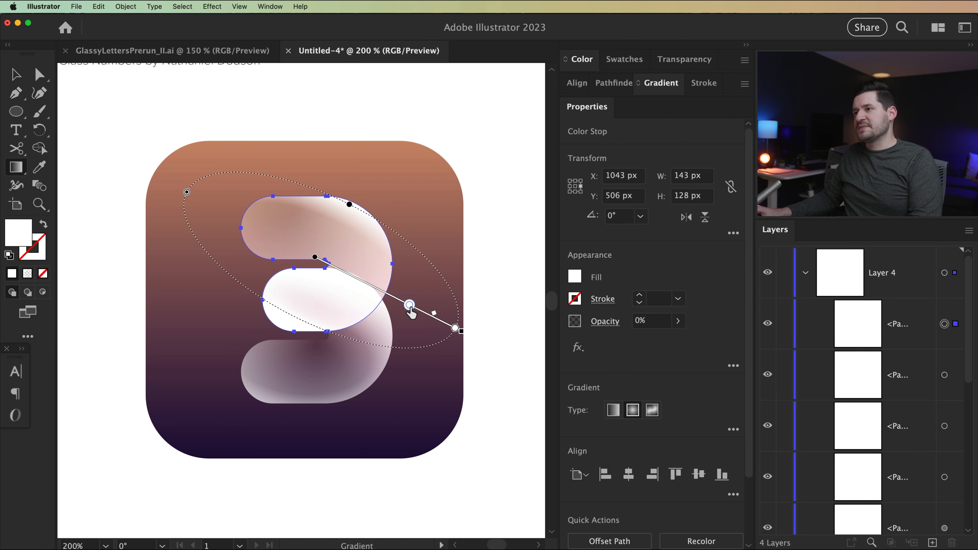
pyautogui.press('v')
pyautogui.click(465, 288)
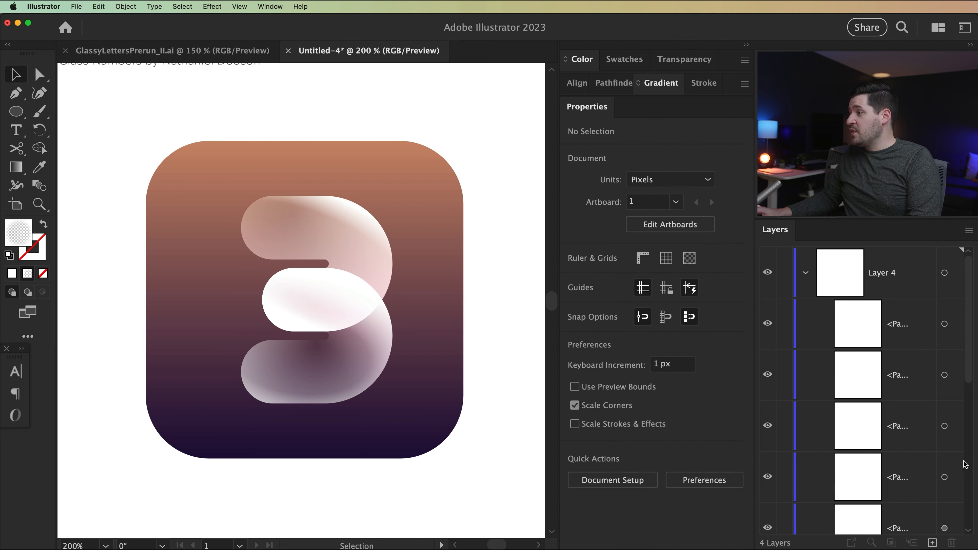
# Set the opacity of the two halves directly behind the front copies to 50% and deselect them
pyautogui.click(944, 426)
pyautogui.keyDown('shift'); pyautogui.click(944, 477); pyautogui.keyUp('shift')
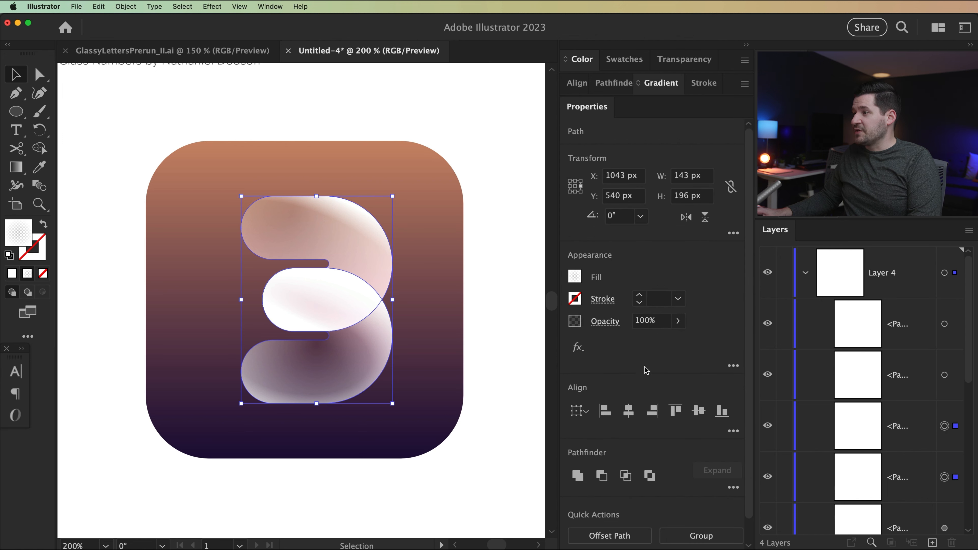
pyautogui.click(650, 320)
pyautogui.write('50')
pyautogui.press('Tab')
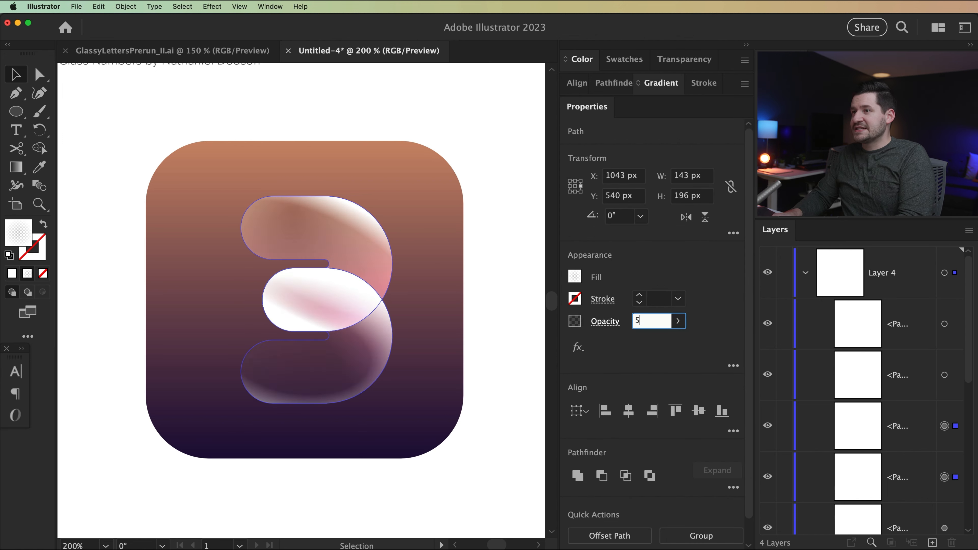
pyautogui.click(478, 432)
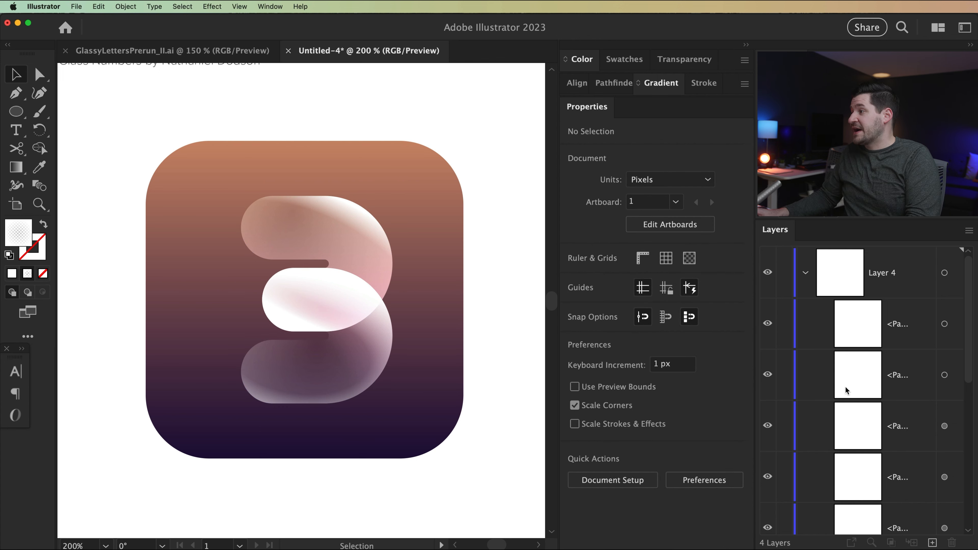
# Set the opacity of the two frontmost halves to 80% and deselect them
pyautogui.scroll(-3, 894, 398)
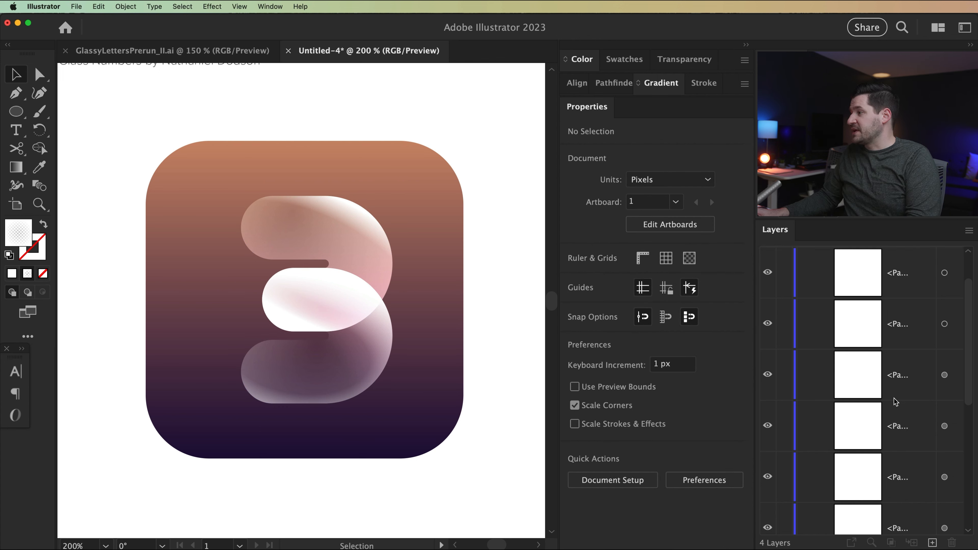
pyautogui.click(944, 426)
pyautogui.scroll(2, 947, 385)
pyautogui.keyDown('shift'); pyautogui.click(944, 376); pyautogui.keyUp('shift')
pyautogui.click(659, 317)
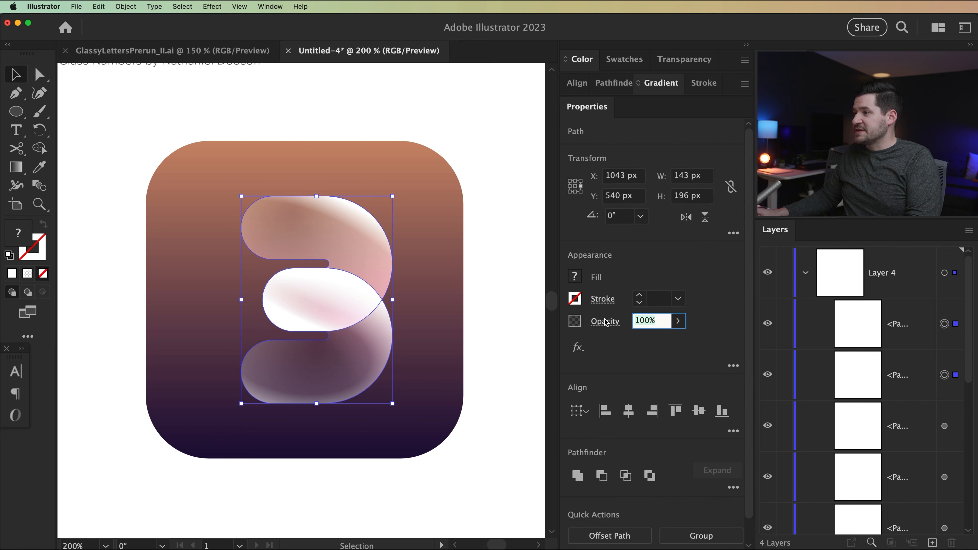
pyautogui.write('80')
pyautogui.press('Tab')
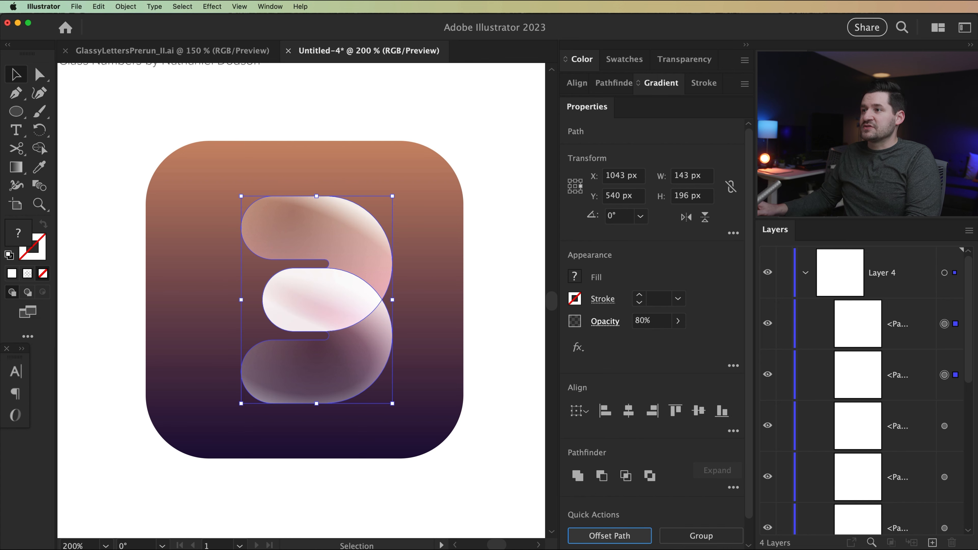
pyautogui.click(470, 149)
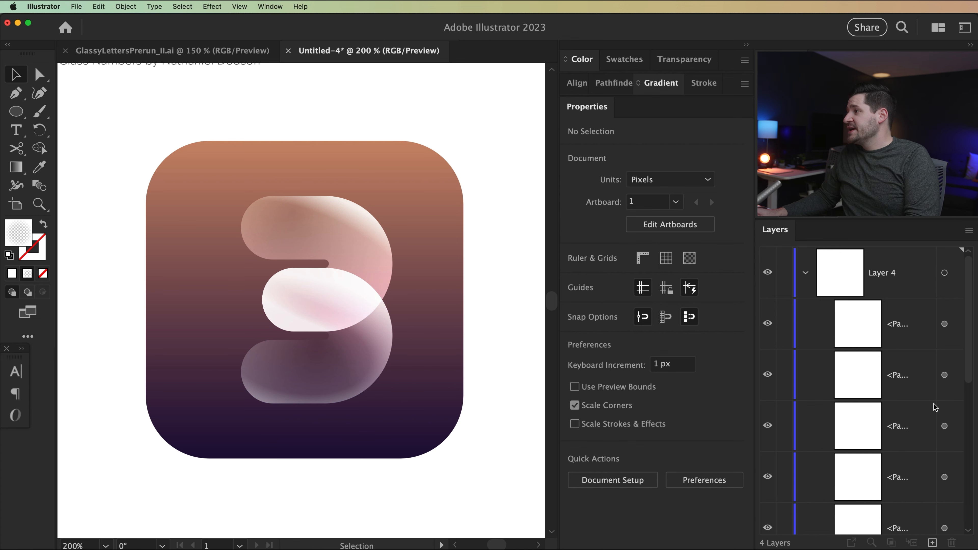
# Duplicate the two frontmost halves in place and give the new copies a solid white fill at 100% opacity
pyautogui.click(944, 324)
pyautogui.keyDown('shift'); pyautogui.click(944, 375); pyautogui.keyUp('shift')
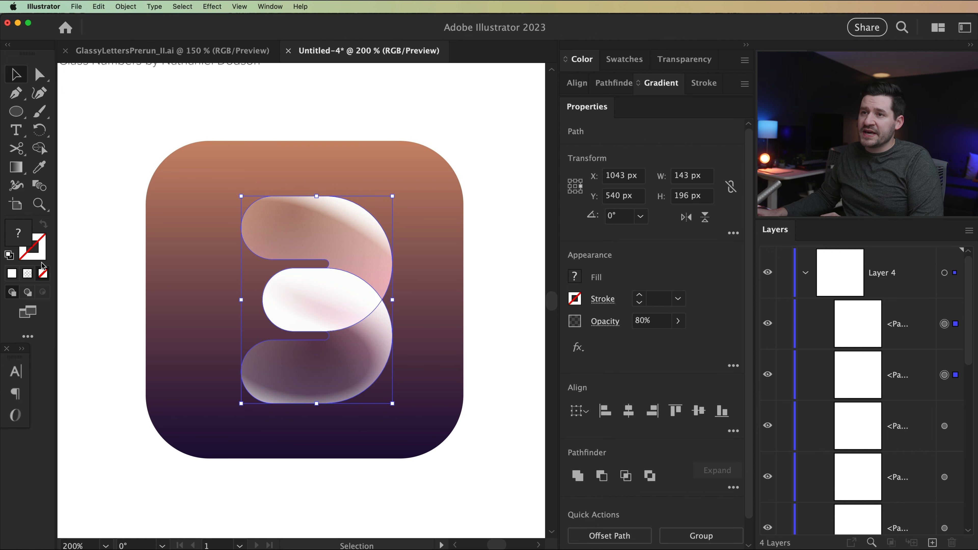
pyautogui.click(12, 273)
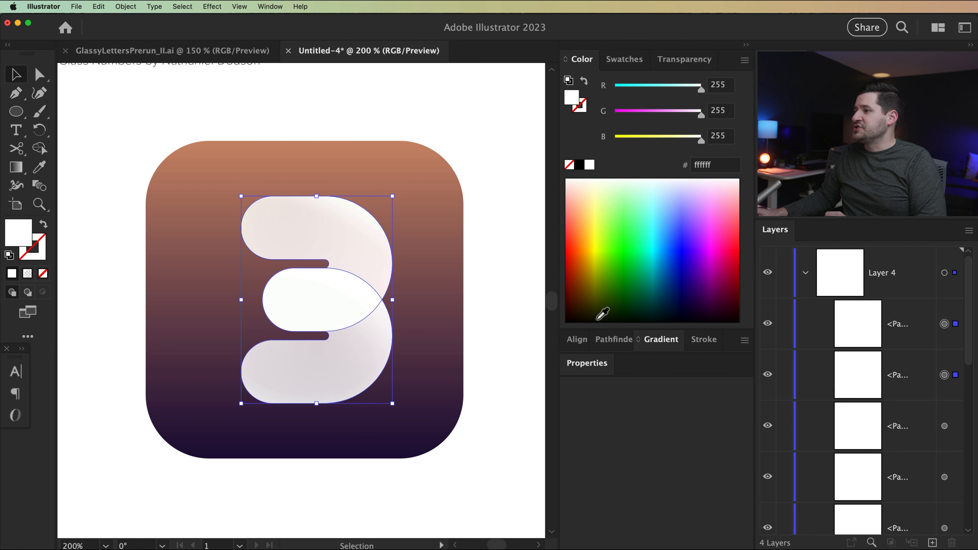
pyautogui.click(587, 362)
pyautogui.click(651, 321)
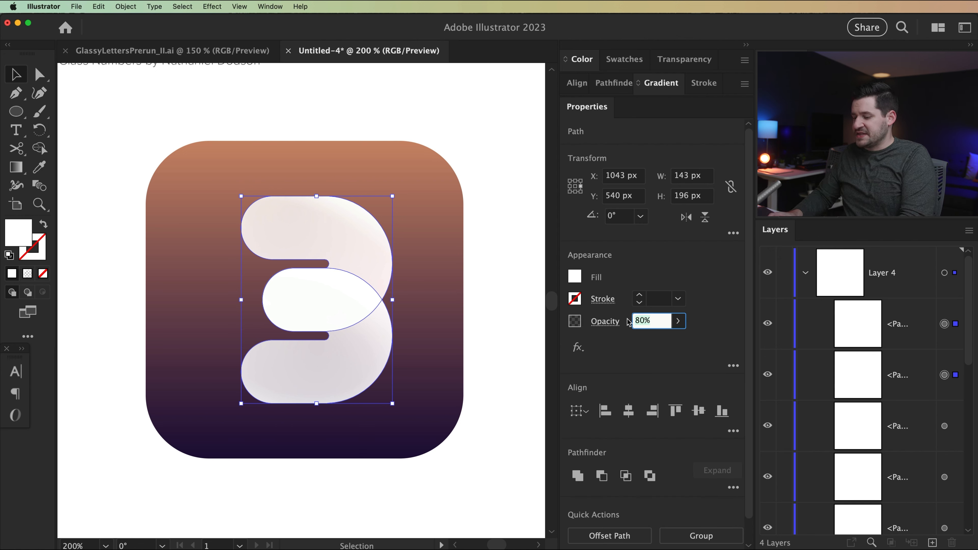
pyautogui.write('100')
pyautogui.press('Tab')
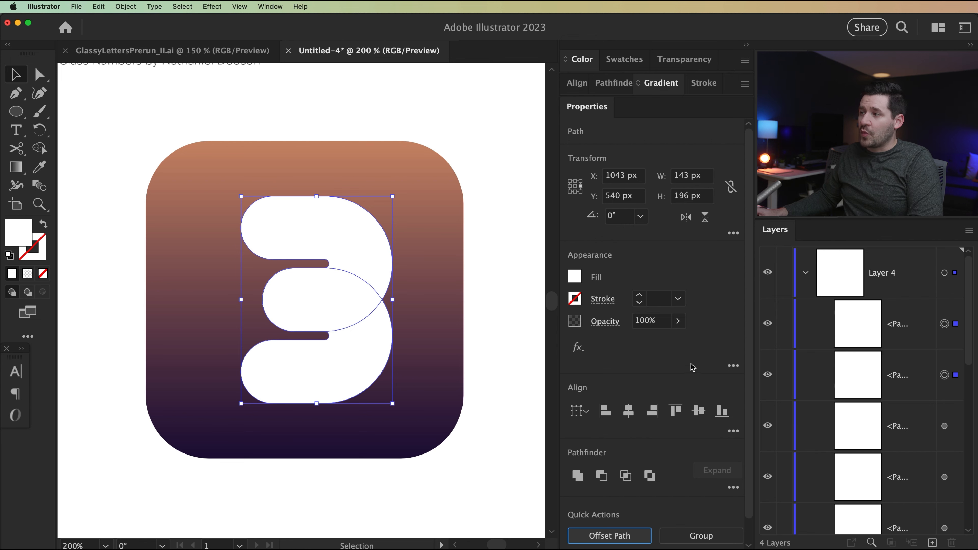
# Fill both solid copies with red ff4349 and intersect them, keeping only the overlapping middle area
pyautogui.click(589, 64)
pyautogui.click(637, 111)
pyautogui.click(639, 137)
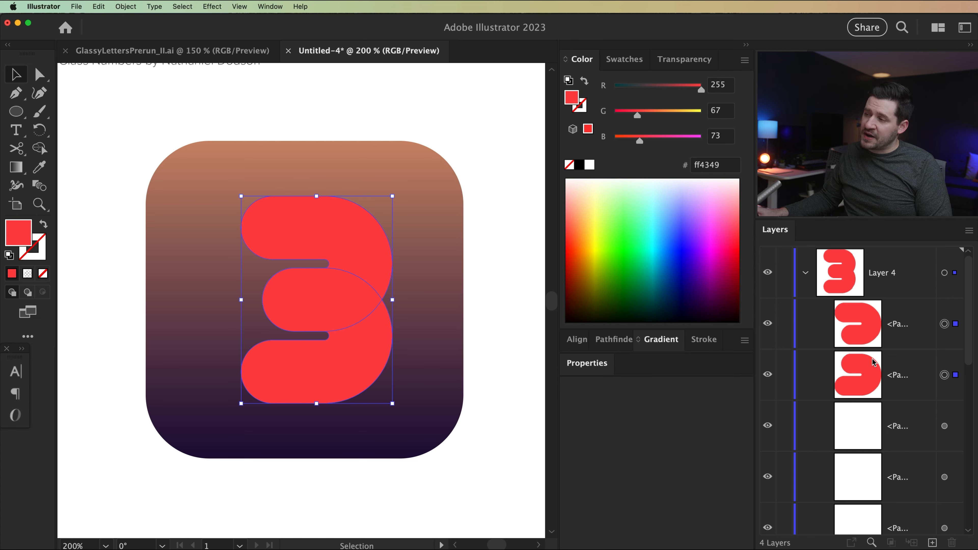
pyautogui.click(591, 368)
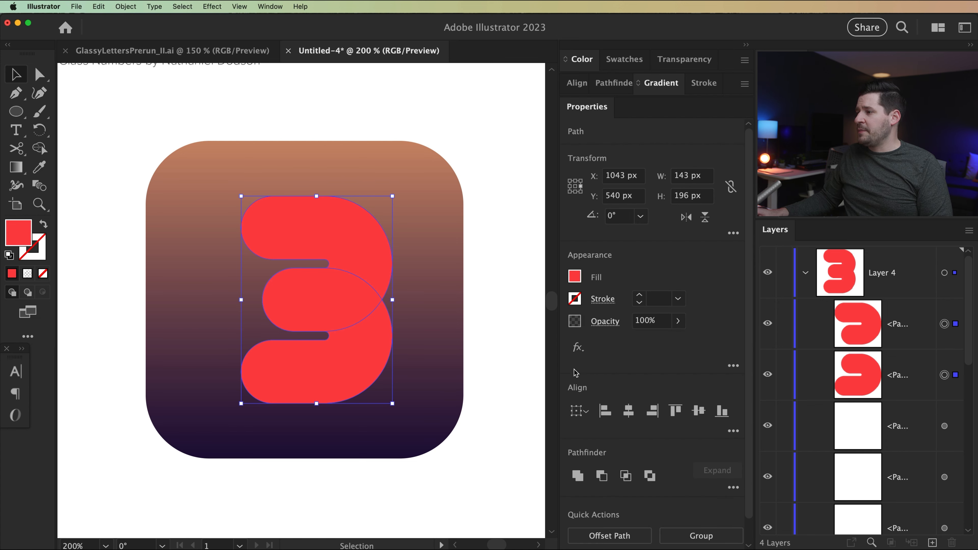
pyautogui.click(616, 85)
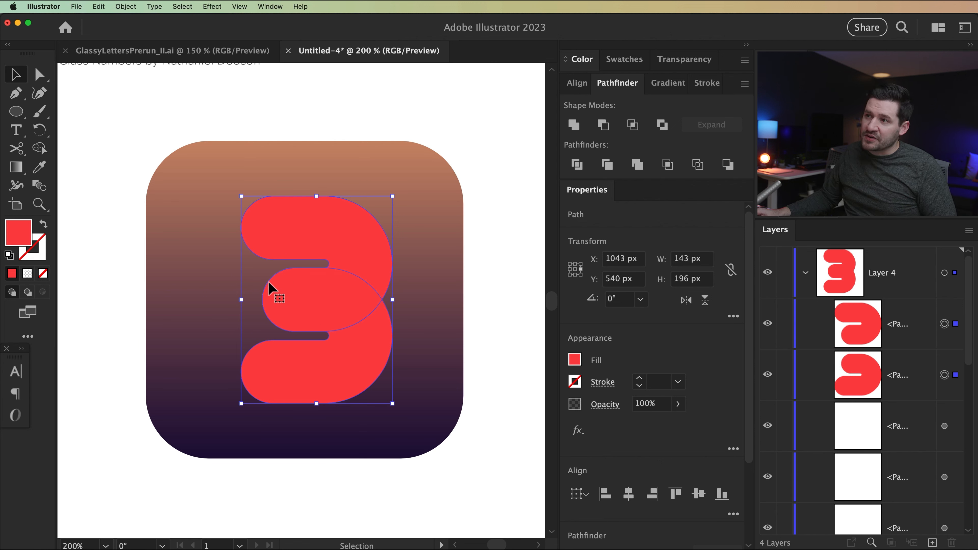
pyautogui.click(634, 126)
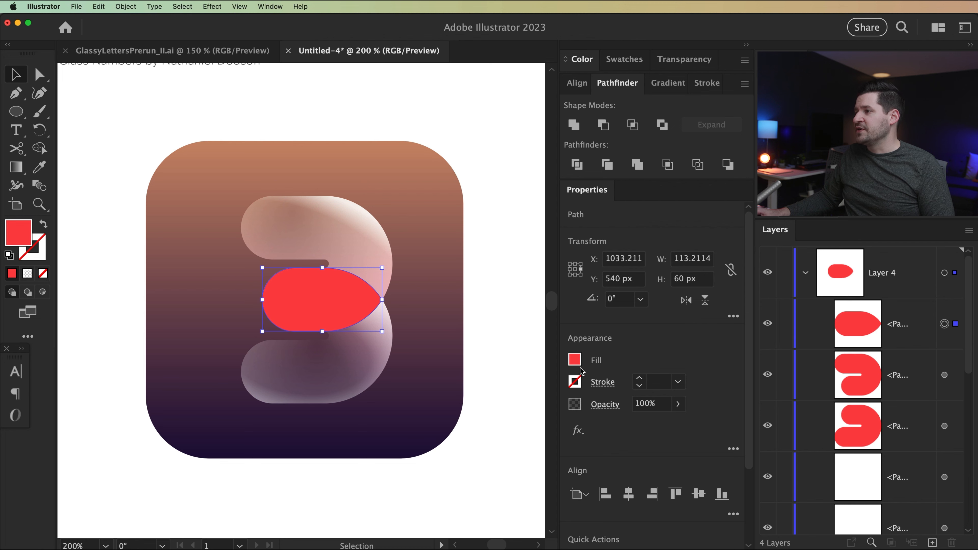
# Change the fill of the intersected middle shape to white
pyautogui.click(574, 360)
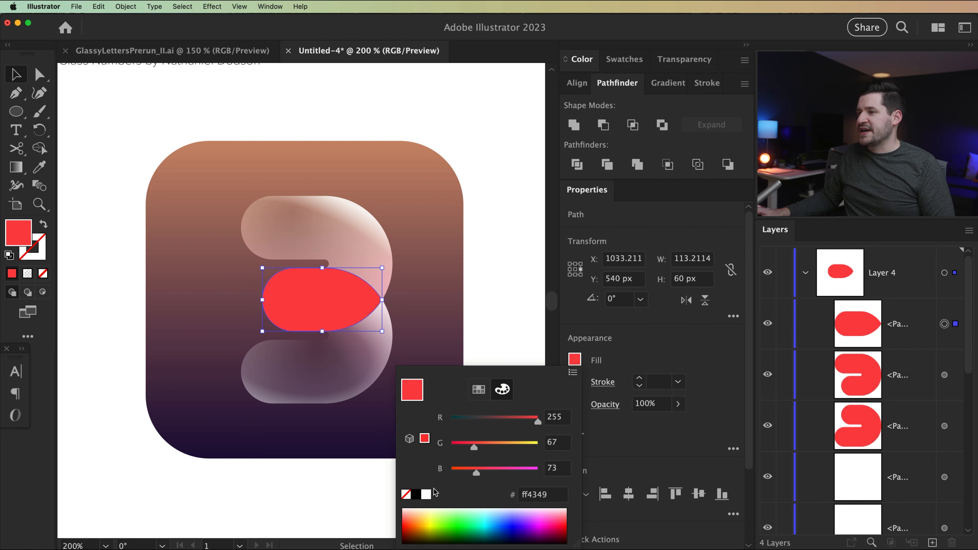
pyautogui.click(426, 494)
pyautogui.click(682, 356)
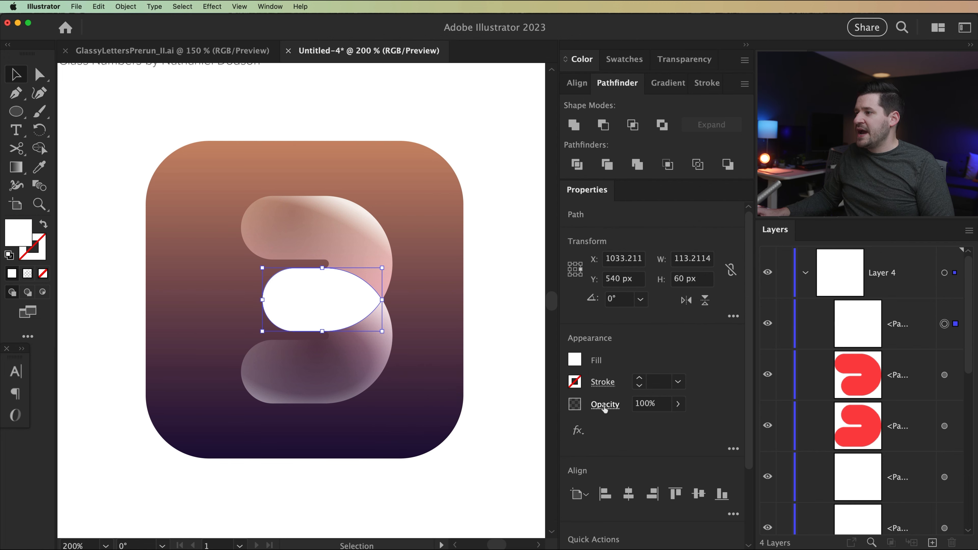
# Set the middle overlap shape's blending mode to Soft Light and its opacity to 25%
pyautogui.click(605, 405)
pyautogui.click(480, 432)
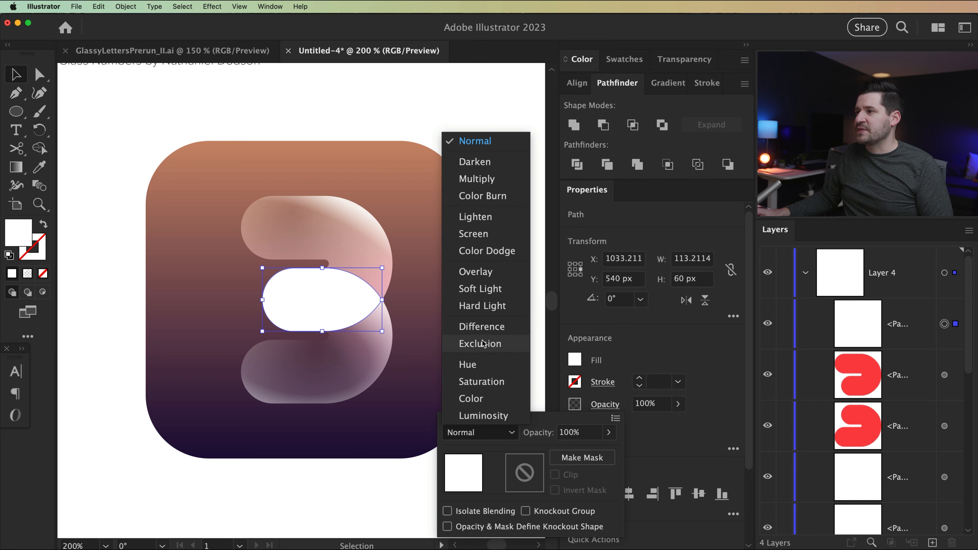
pyautogui.click(484, 289)
pyautogui.click(645, 402)
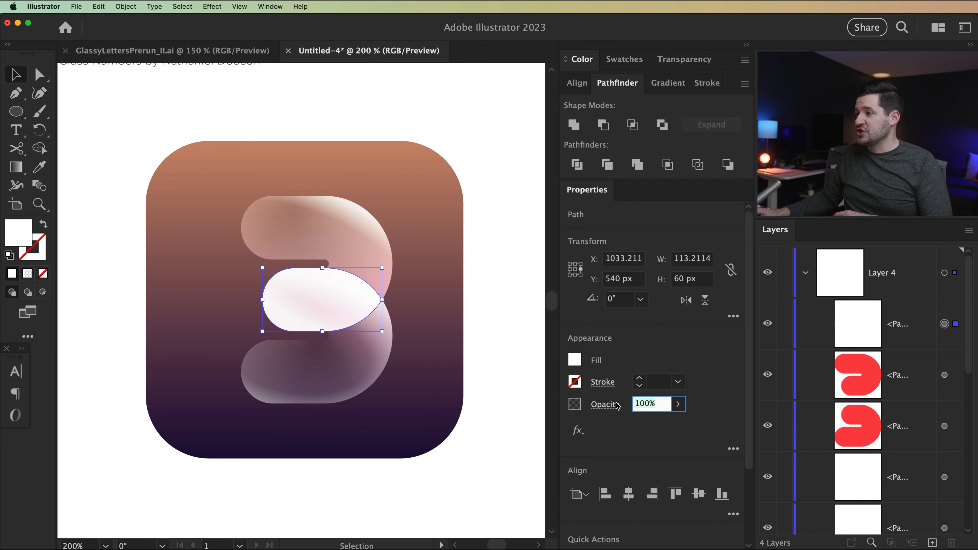
pyautogui.write('25')
pyautogui.press('Return')
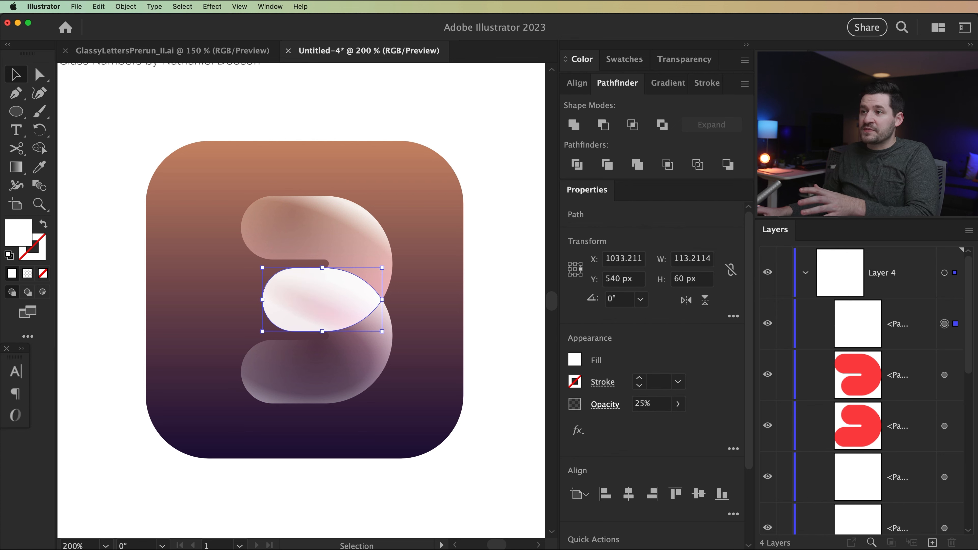
# Add a Drop Shadow effect in Multiply mode to the middle overlap shape, with a 10 px X offset and 0 px Y offset
pyautogui.click(767, 323)
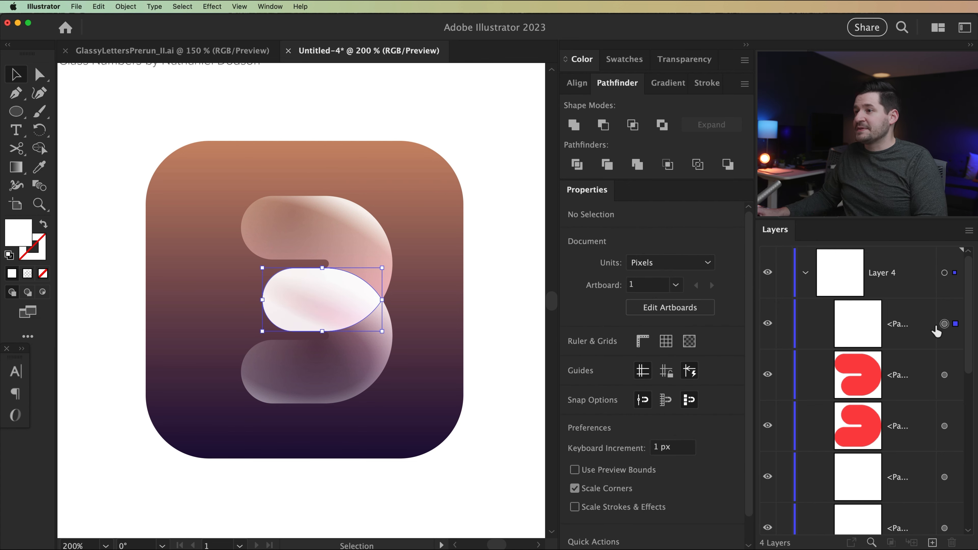
pyautogui.click(944, 325)
pyautogui.click(218, 7)
pyautogui.click(229, 33)
pyautogui.moveTo(569, 265); pyautogui.dragTo(630, 256)
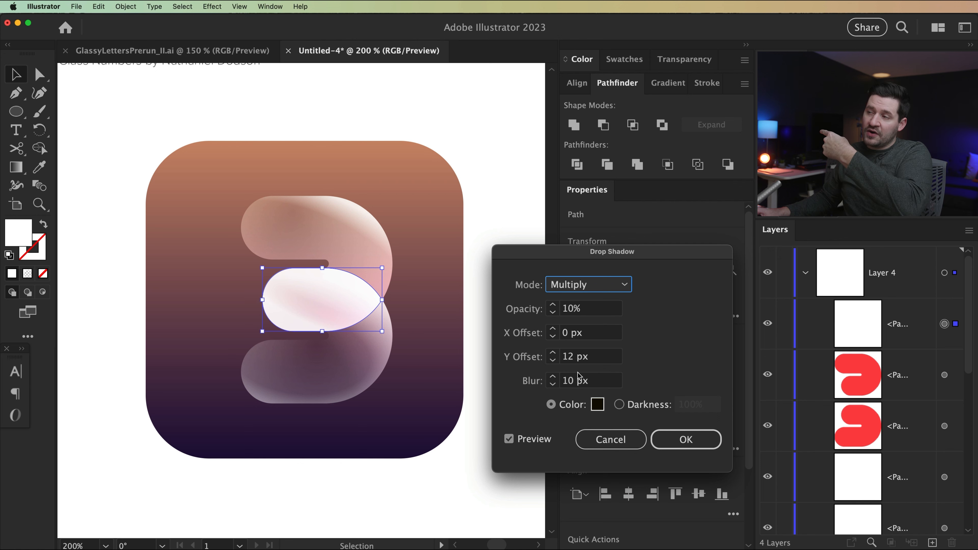
pyautogui.click(585, 355)
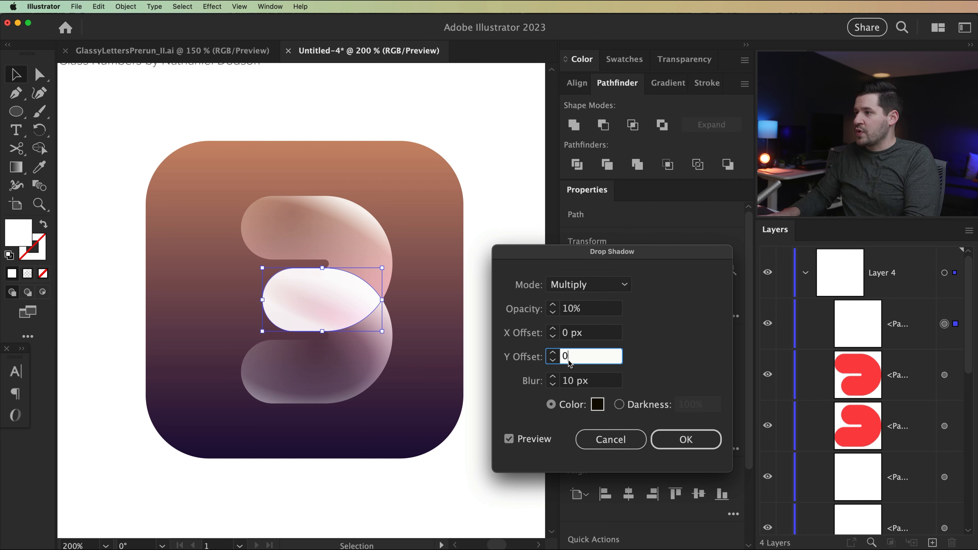
pyautogui.hotkey('shift', 'Tab')
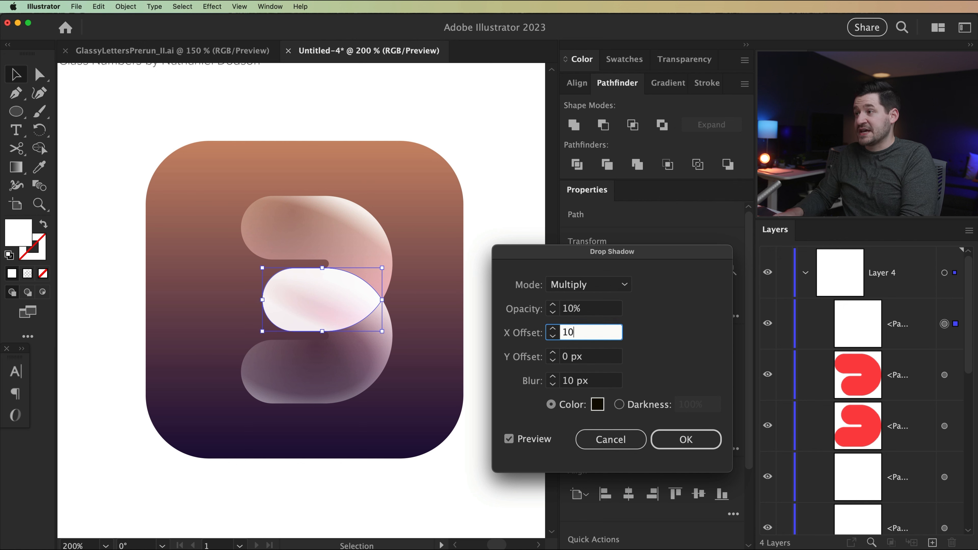
pyautogui.press('Tab')
pyautogui.press('Tab')
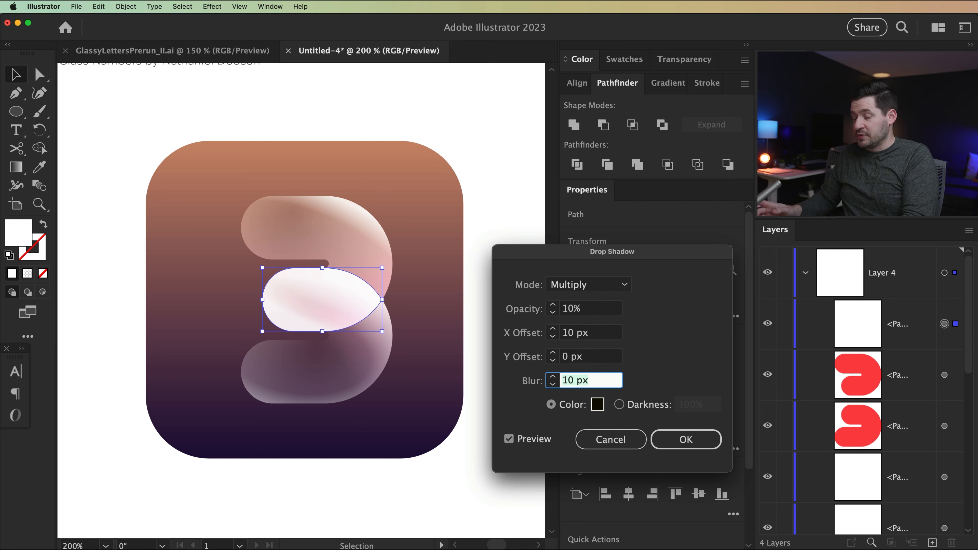
# Try a drop shadow opacity of 50%, then set it to 85% and apply the effect
pyautogui.hotkey('shift', 'Tab')
pyautogui.hotkey('shift', 'Tab')
pyautogui.hotkey('shift', 'Tab')
pyautogui.write('50')
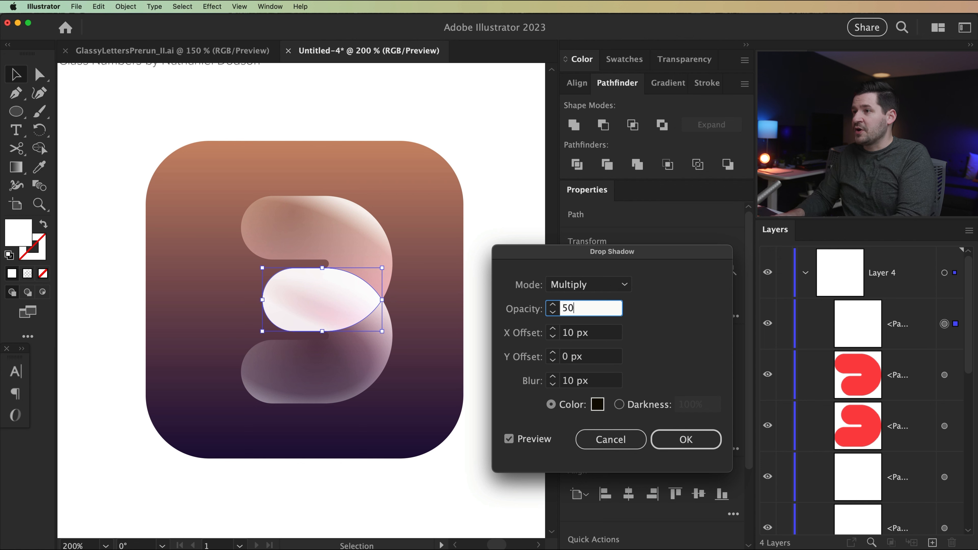
pyautogui.press('Tab')
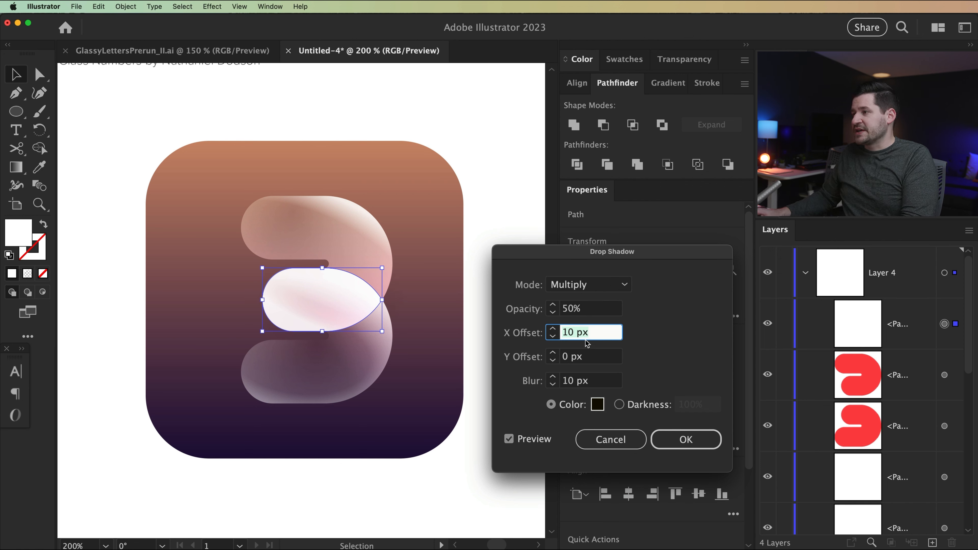
pyautogui.click(581, 308)
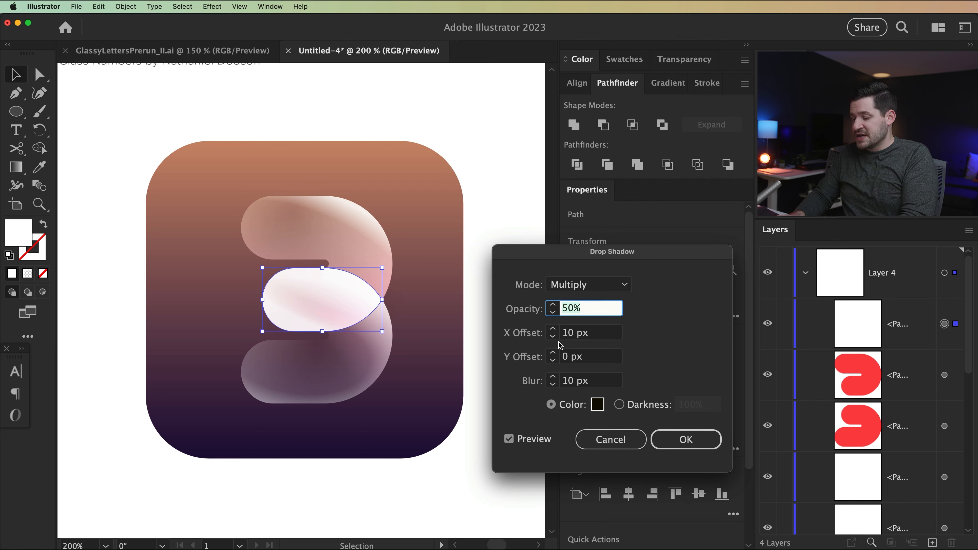
pyautogui.write('85')
pyautogui.press('Tab')
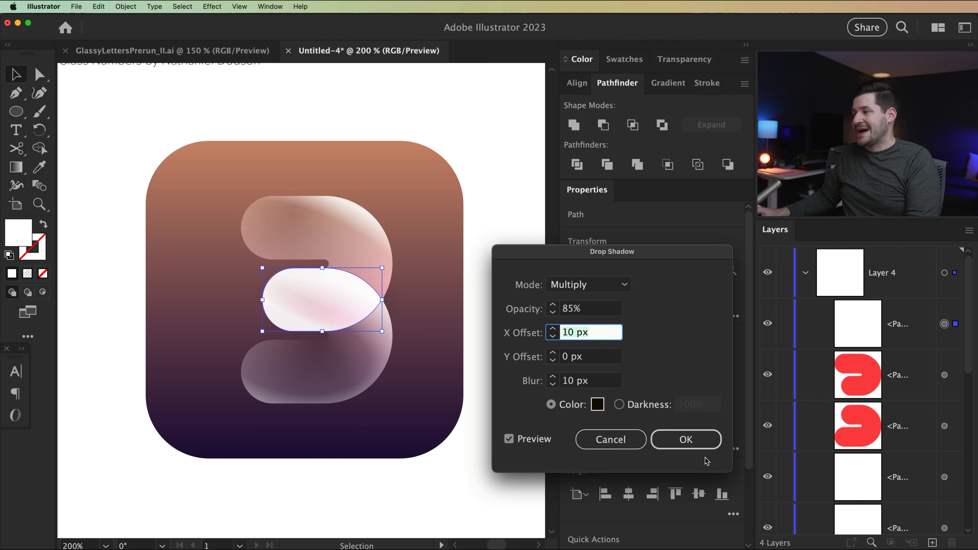
pyautogui.click(703, 443)
# Set the middle overlap shape's opacity to 75% and deselect it
pyautogui.click(652, 403)
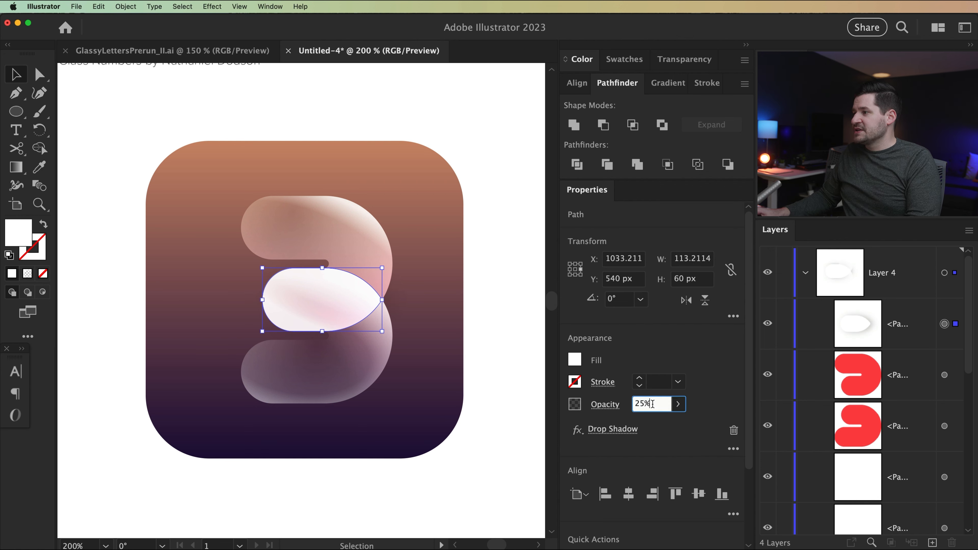
pyautogui.write('75')
pyautogui.press('Return')
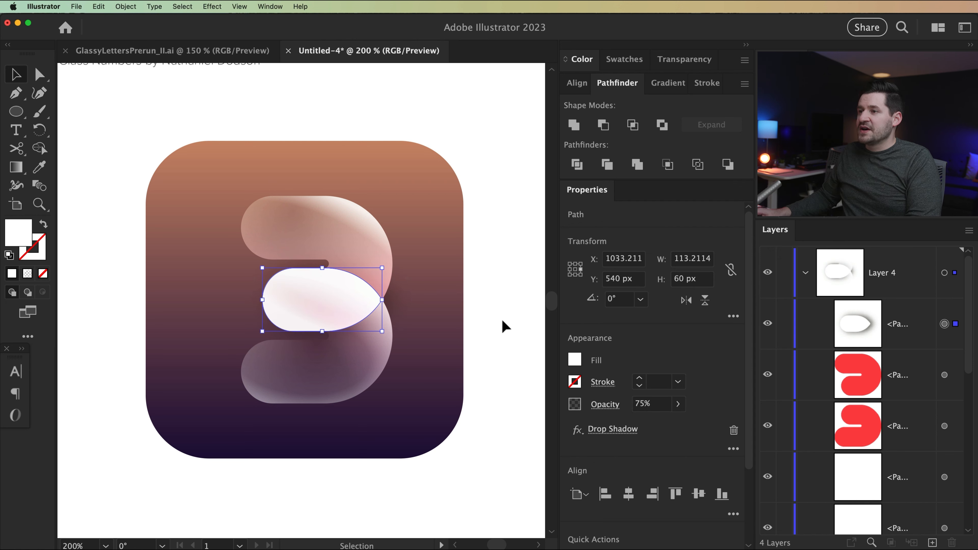
pyautogui.click(508, 326)
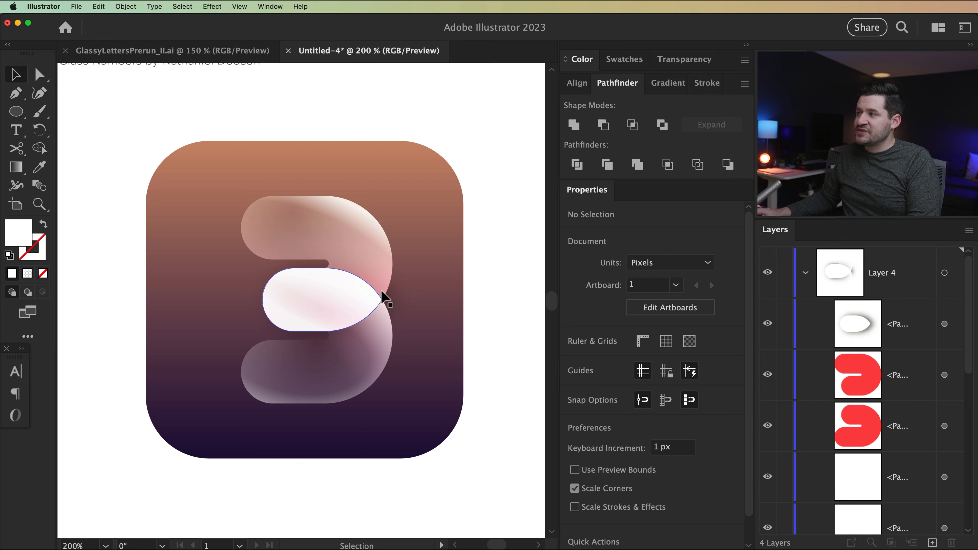
# Toggle the middle overlap shape's visibility to compare the number with and without it
pyautogui.click(768, 324)
pyautogui.click(769, 324)
pyautogui.click(770, 325)
pyautogui.click(768, 324)
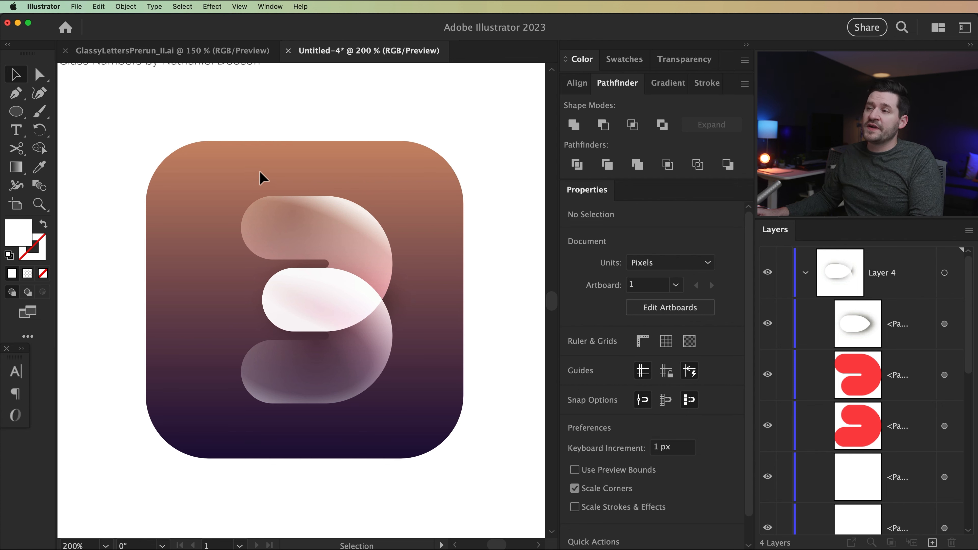
# Group all visible pieces of the number 3 and check the group by hiding and showing it
pyautogui.moveTo(233, 188); pyautogui.dragTo(387, 471)
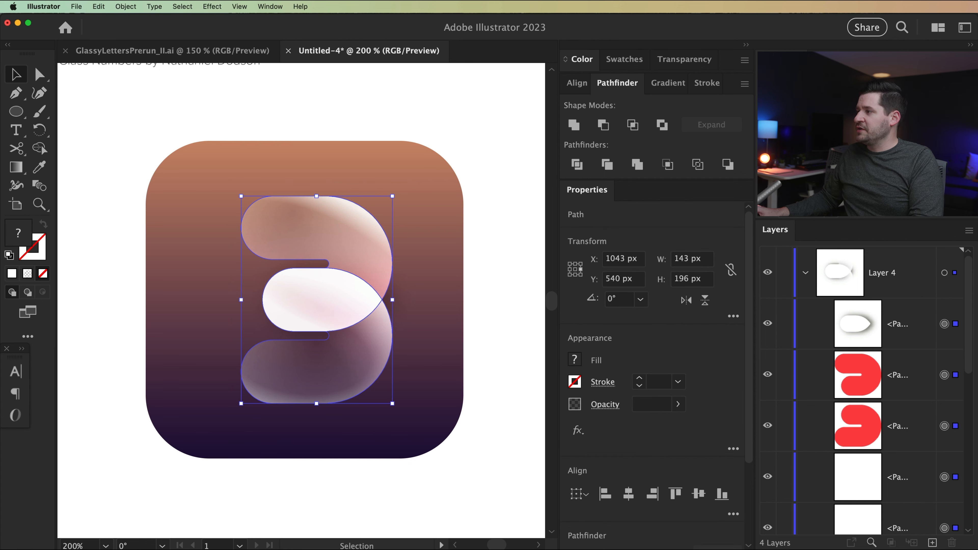
pyautogui.scroll(-5, 888, 394)
pyautogui.scroll(5, 888, 393)
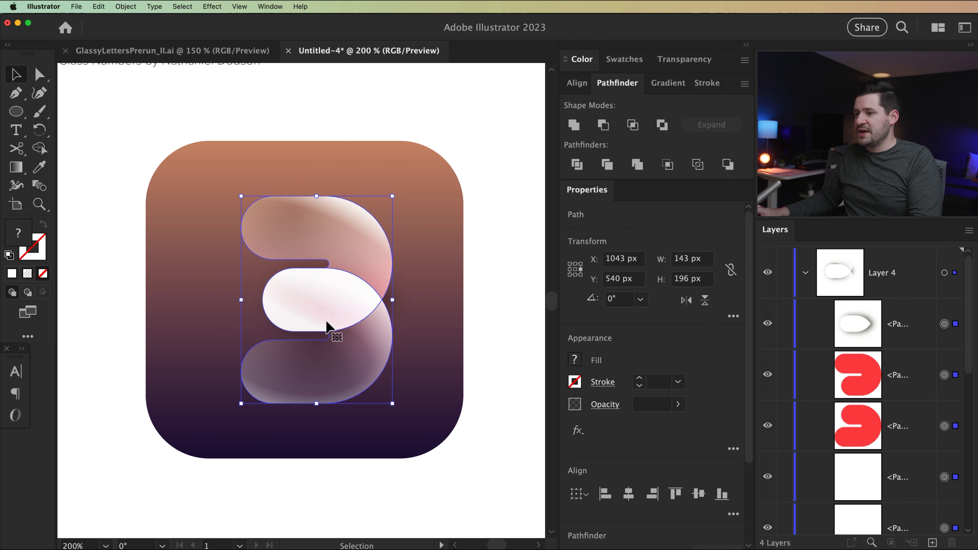
pyautogui.press('super+g')
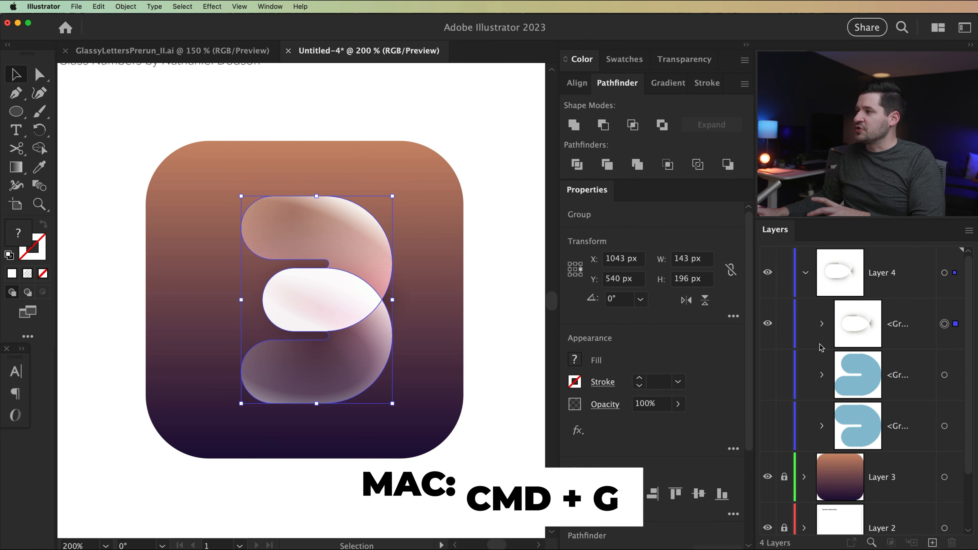
pyautogui.click(768, 323)
pyautogui.click(768, 324)
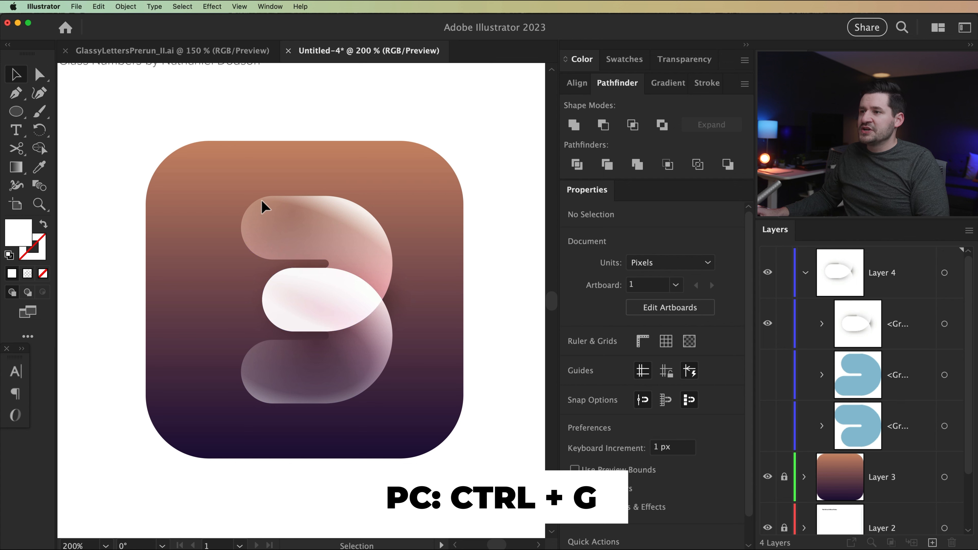
# Hide the orange-to-purple background square in Layer 3 and preview the blue gradient square, then the teal one, behind the number
pyautogui.click(806, 273)
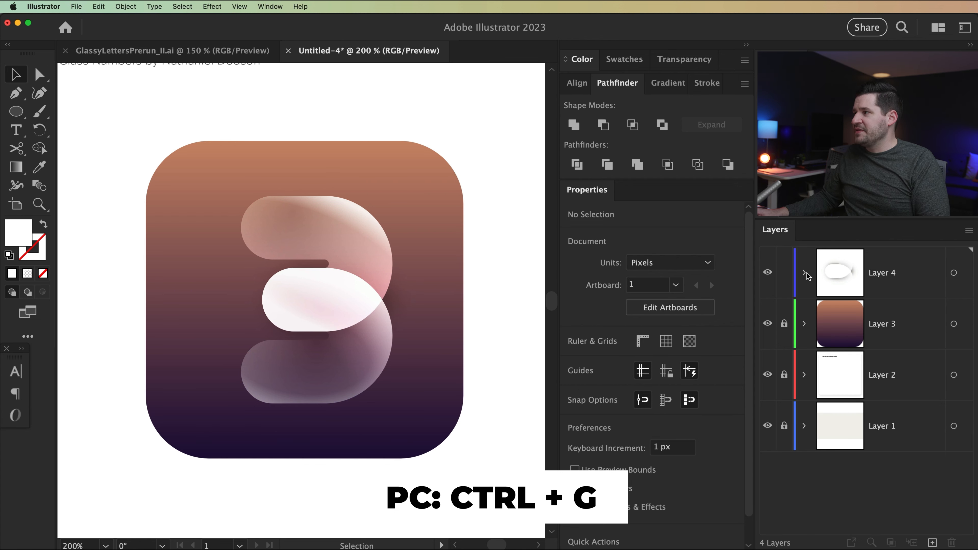
pyautogui.click(804, 326)
pyautogui.scroll(-1, 810, 337)
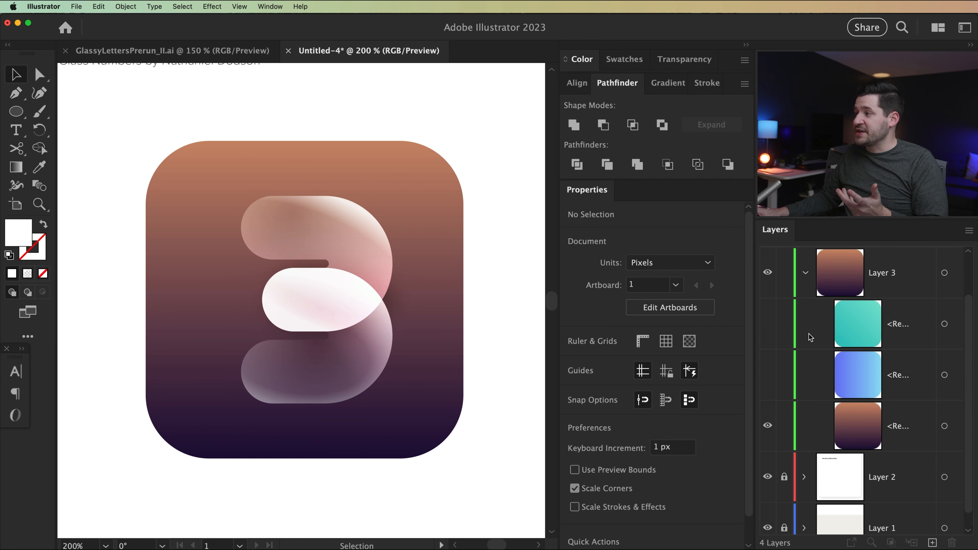
pyautogui.click(768, 426)
pyautogui.click(767, 375)
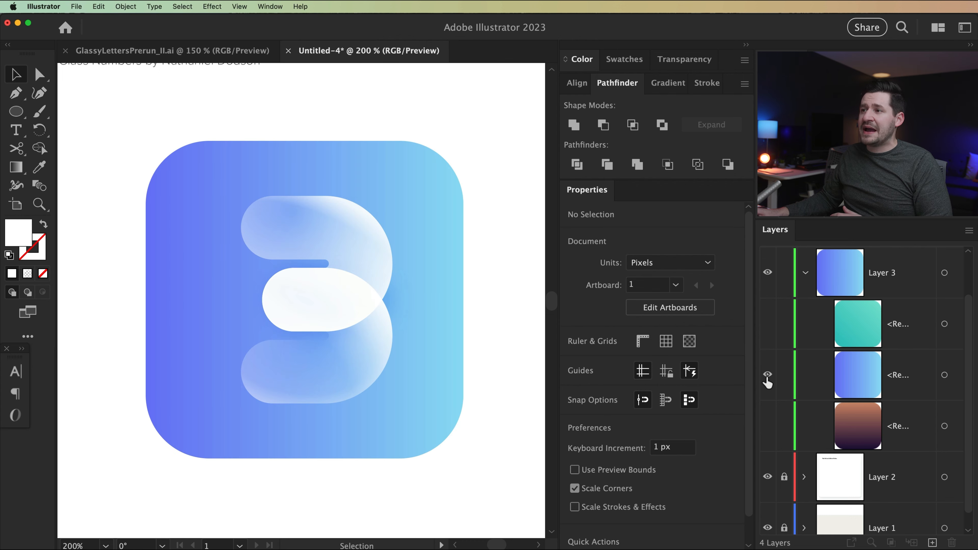
pyautogui.click(768, 374)
pyautogui.click(767, 324)
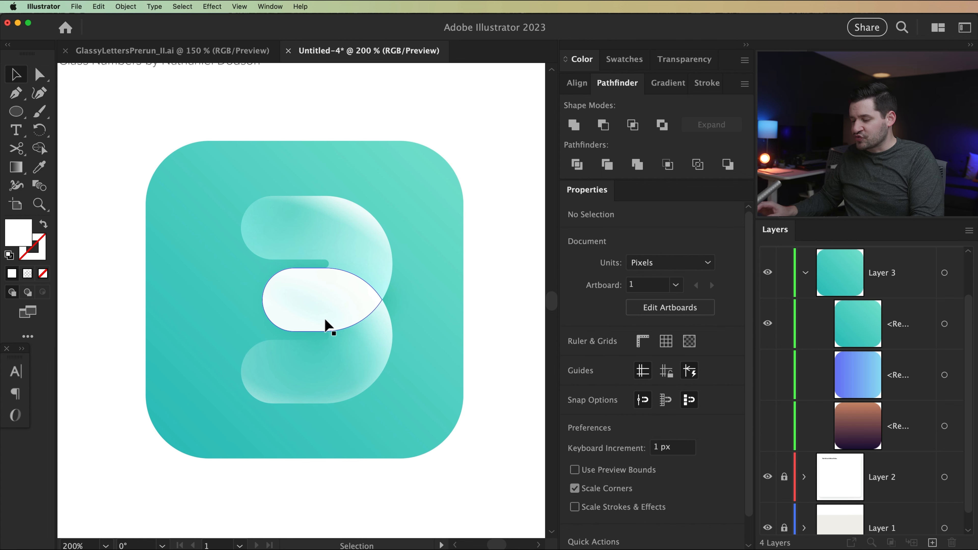
# Swap the teal background square for the blue gradient one and collapse Layer 3
pyautogui.press('super+minus')
pyautogui.press('super+minus')
pyautogui.press('super+minus')
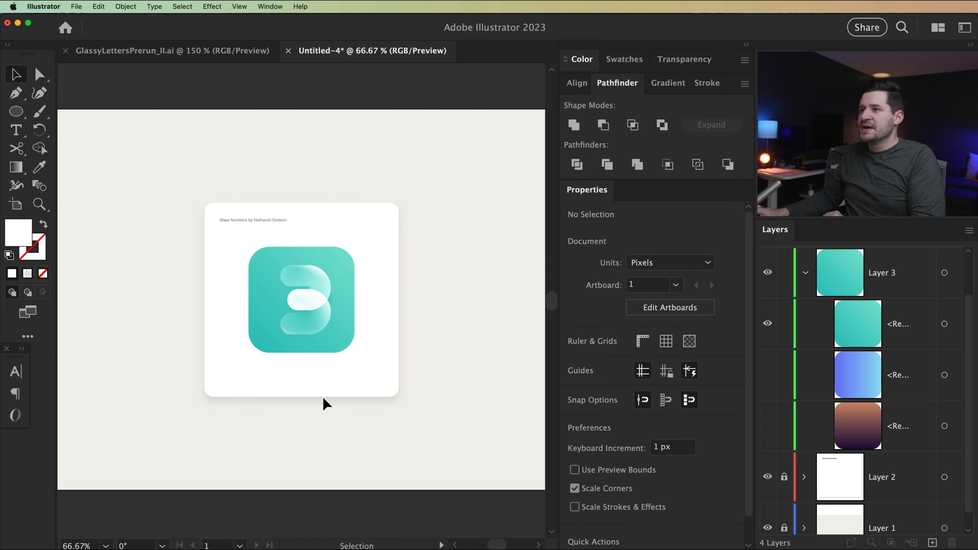
pyautogui.press('super+plus')
pyautogui.press('super+plus')
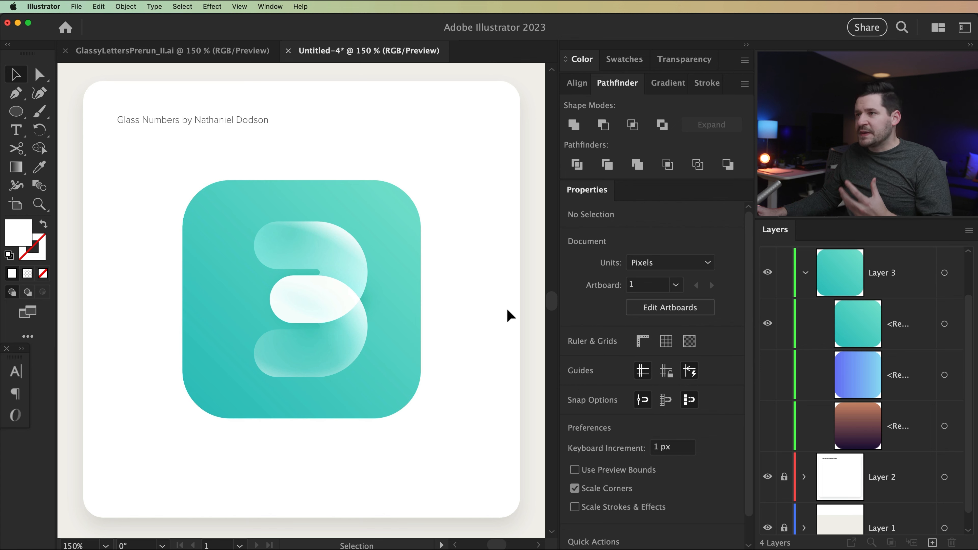
pyautogui.click(767, 324)
pyautogui.click(767, 374)
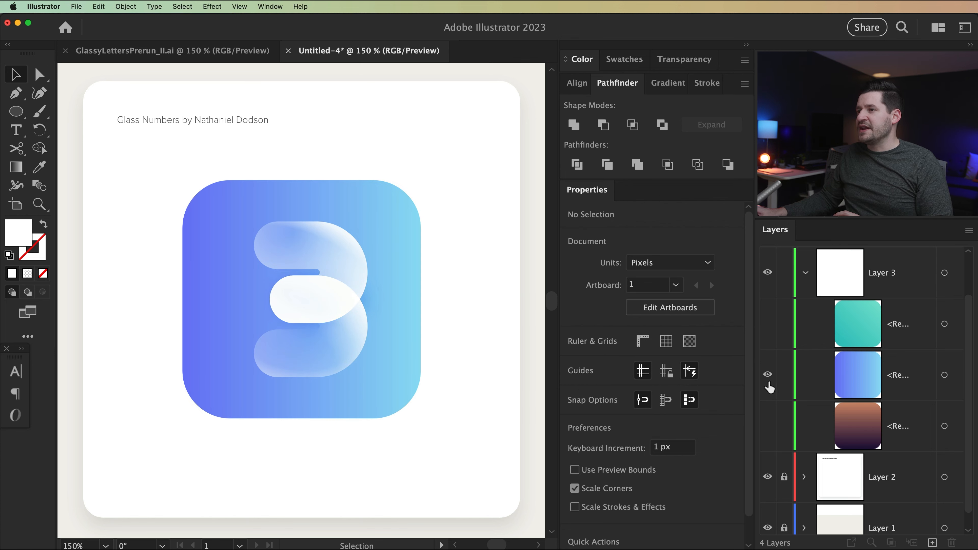
pyautogui.click(805, 274)
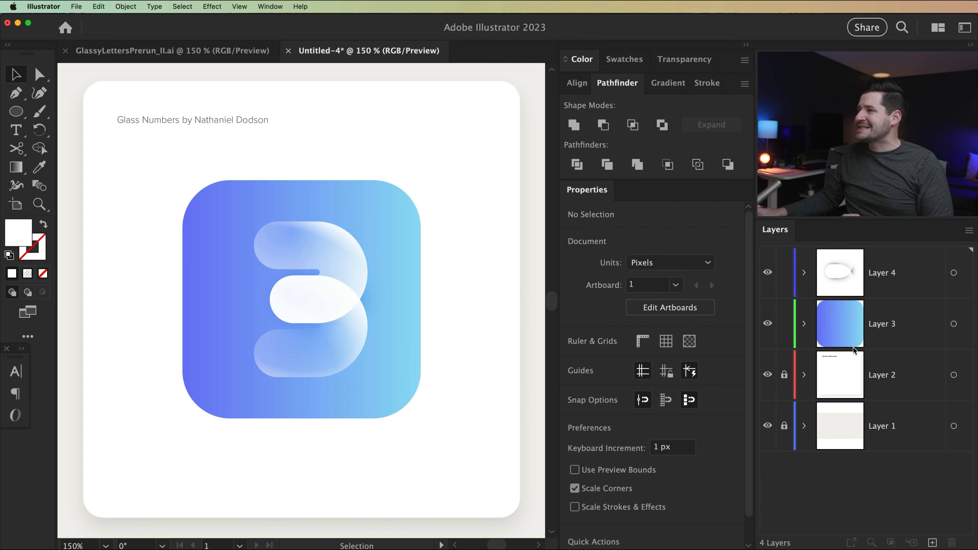